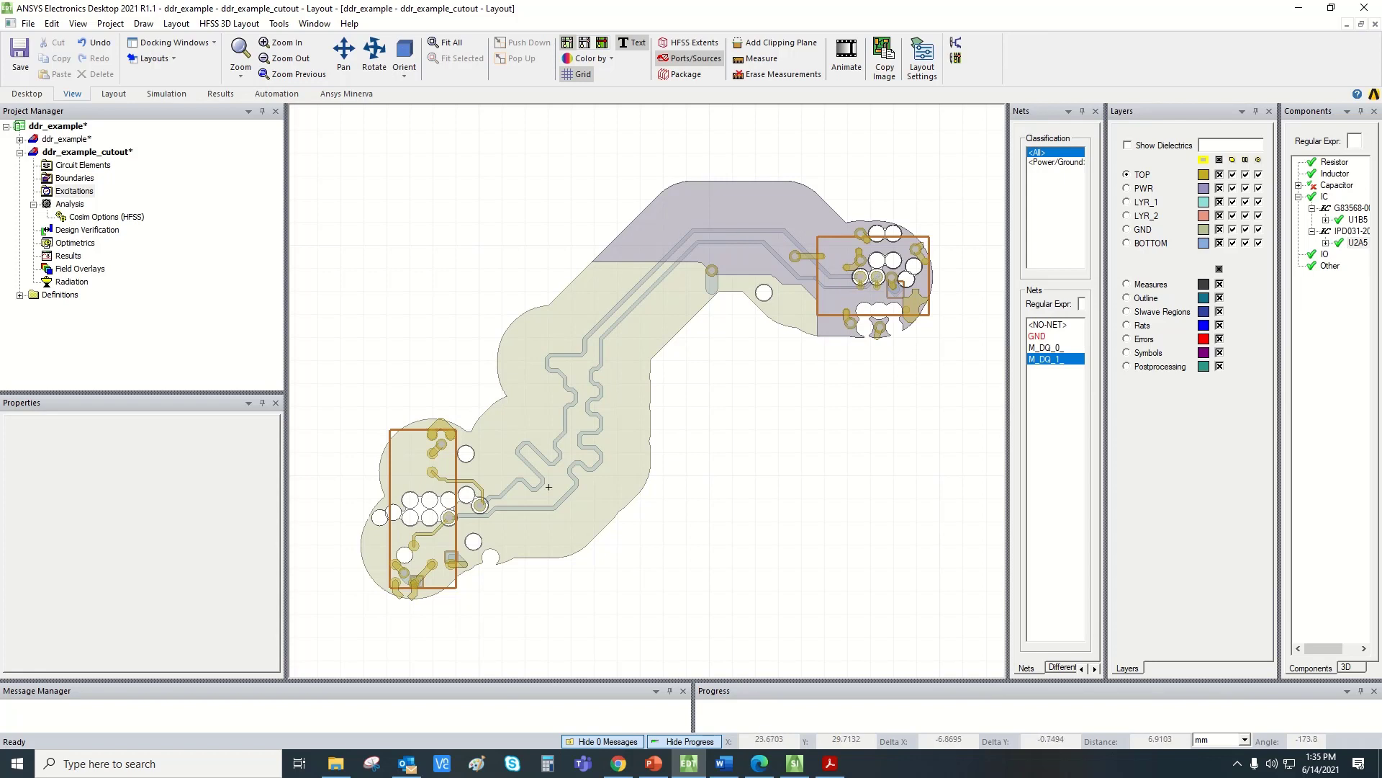
scroll(680, 205, down, 2)
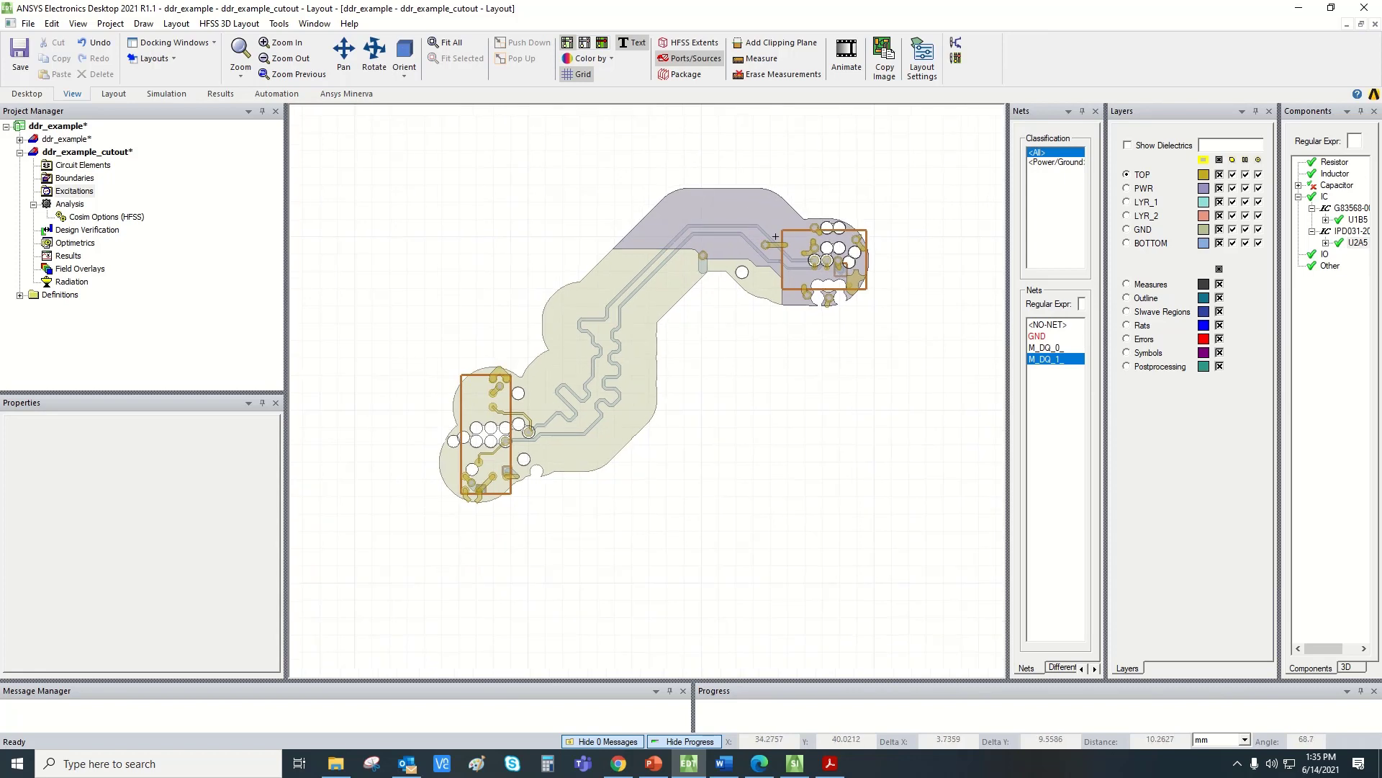
scroll(775, 236, up, 1)
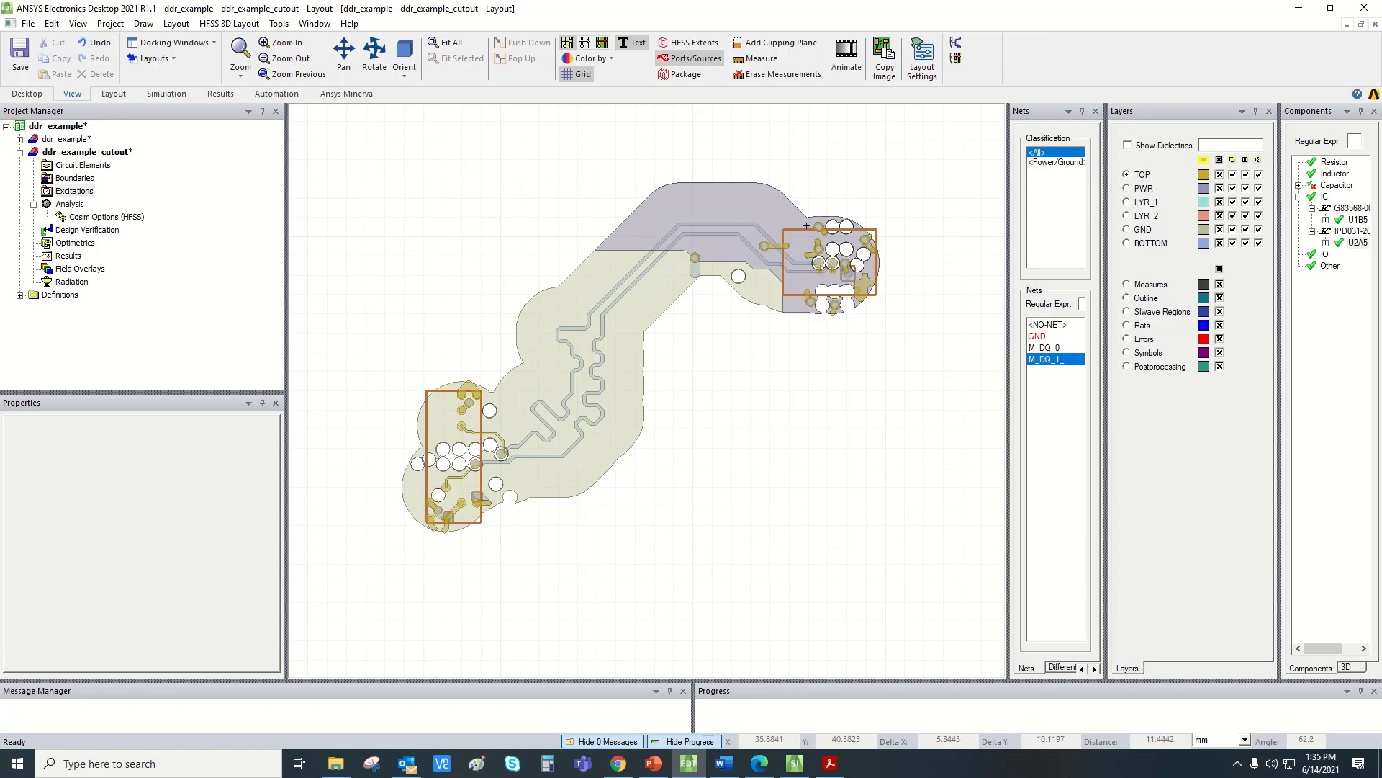
scroll(807, 225, up, 1)
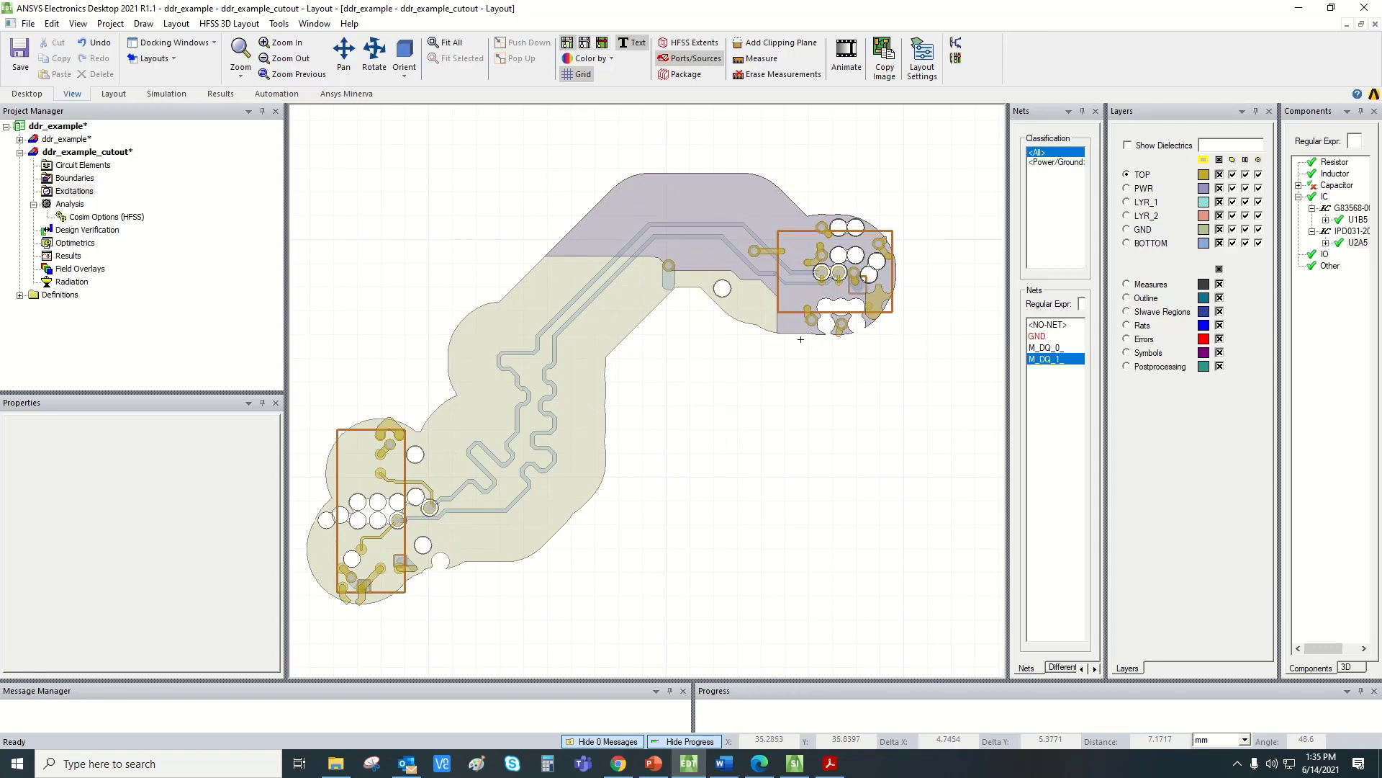
scroll(821, 219, down, 1)
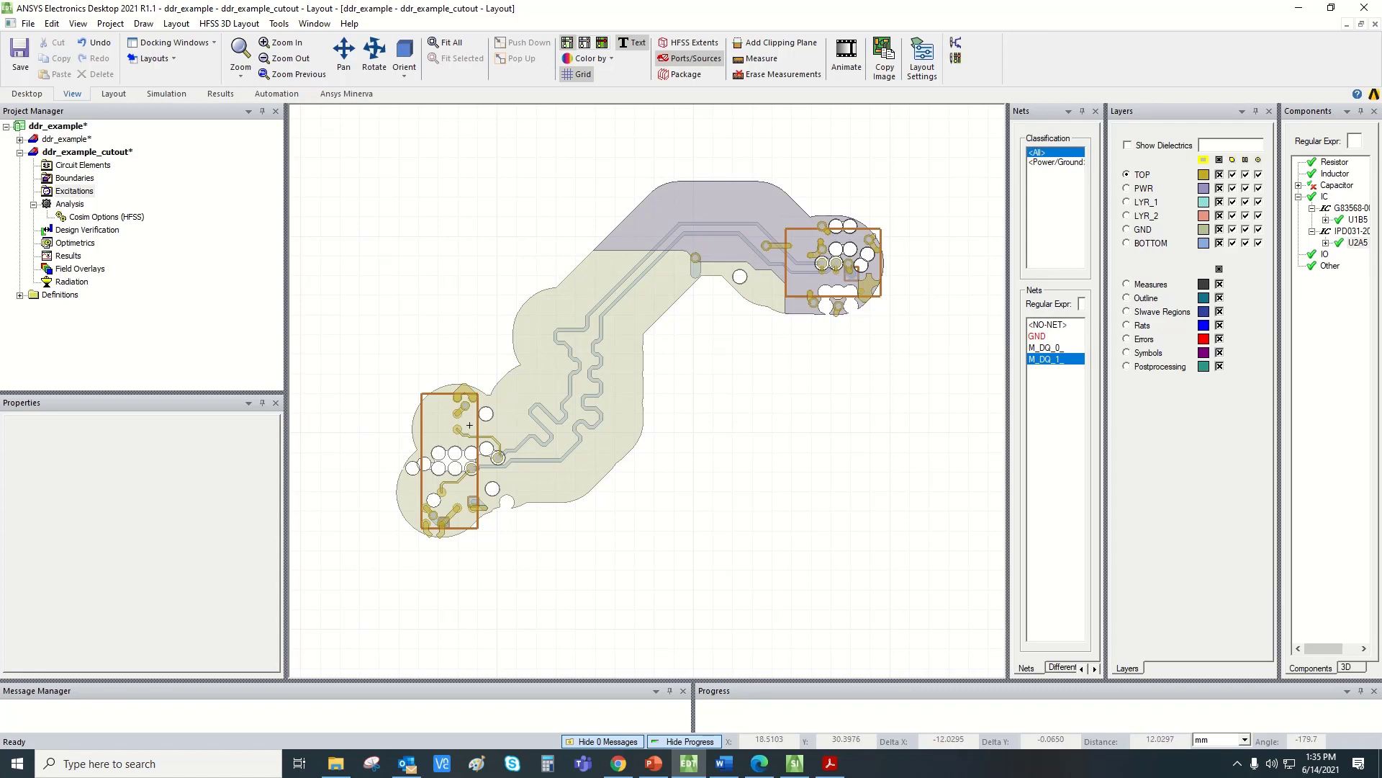
- Widen the component list and set the die type in component U1B5's model to Flip chip
drag(1277, 278, 1150, 278)
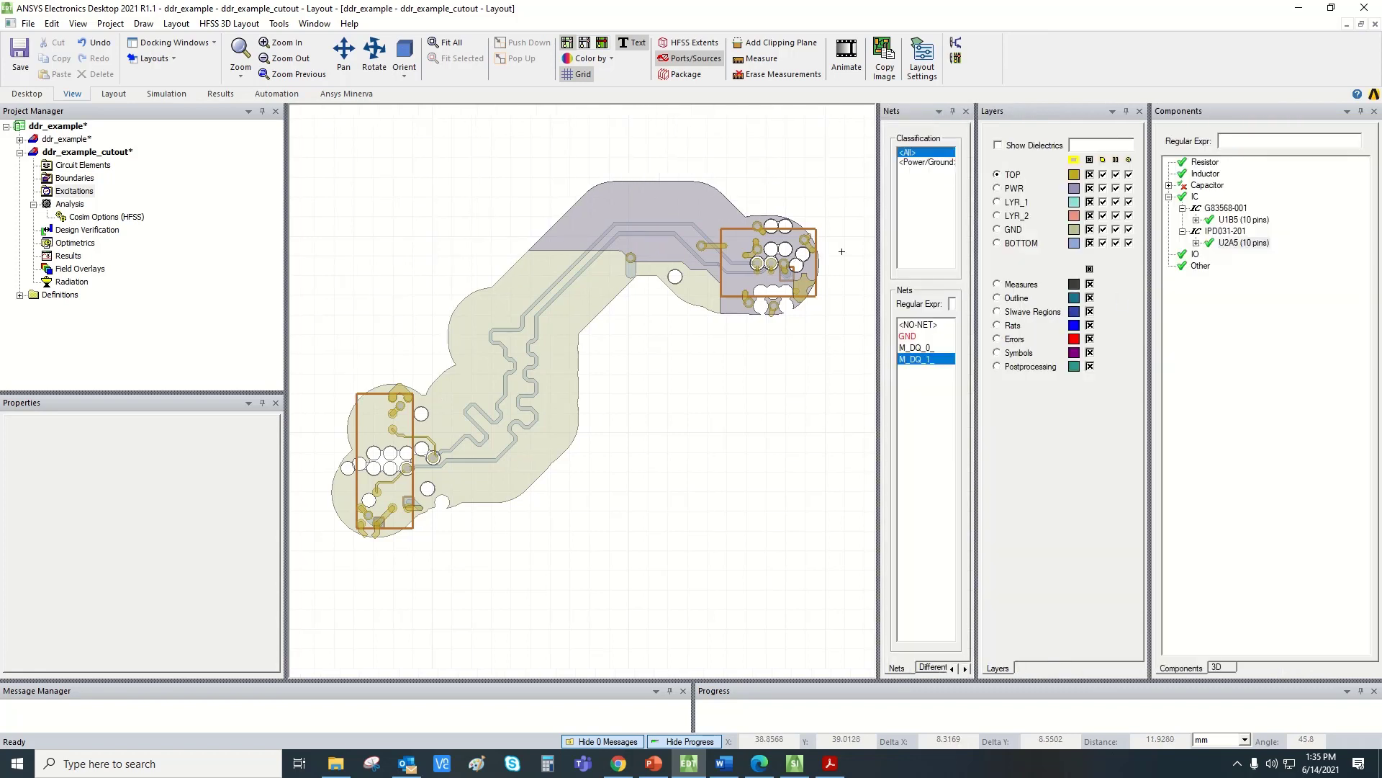
click(1242, 223)
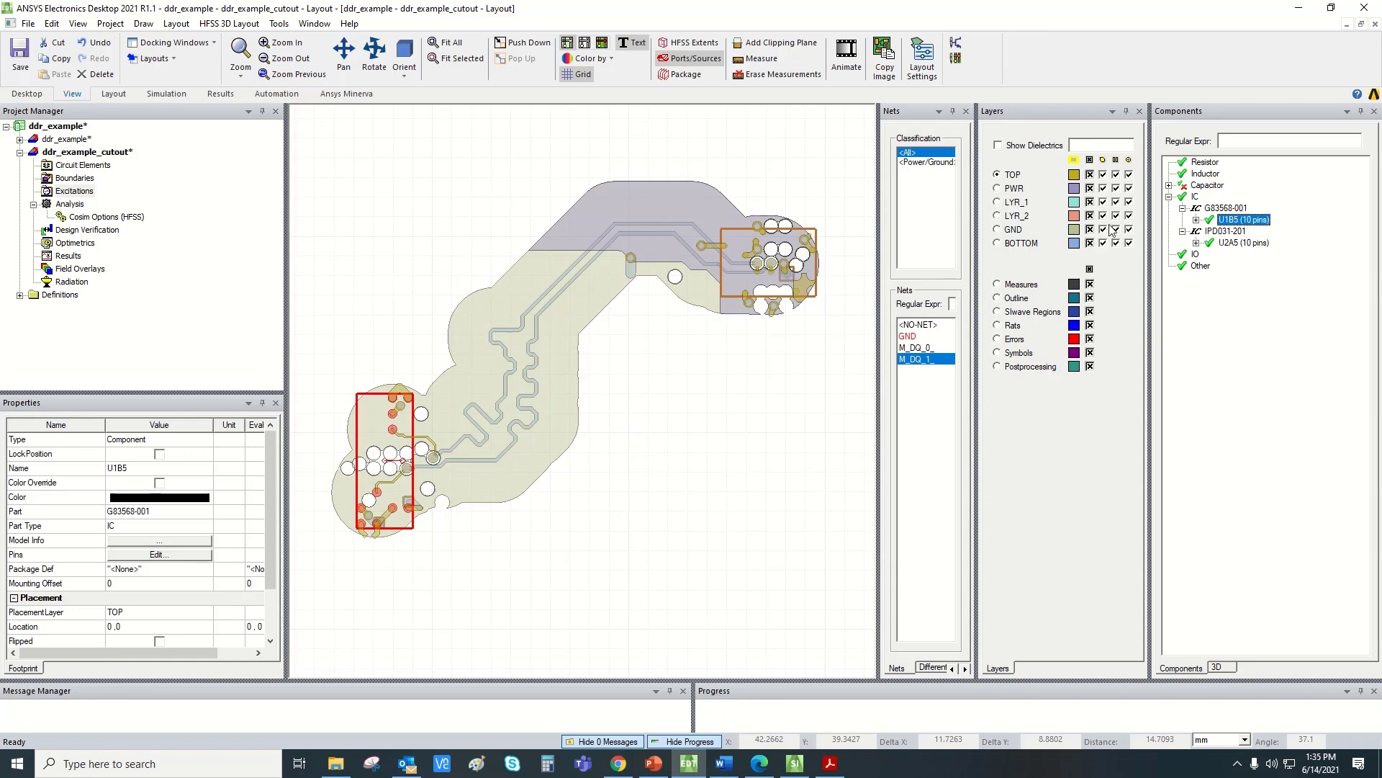
right_click(1229, 223)
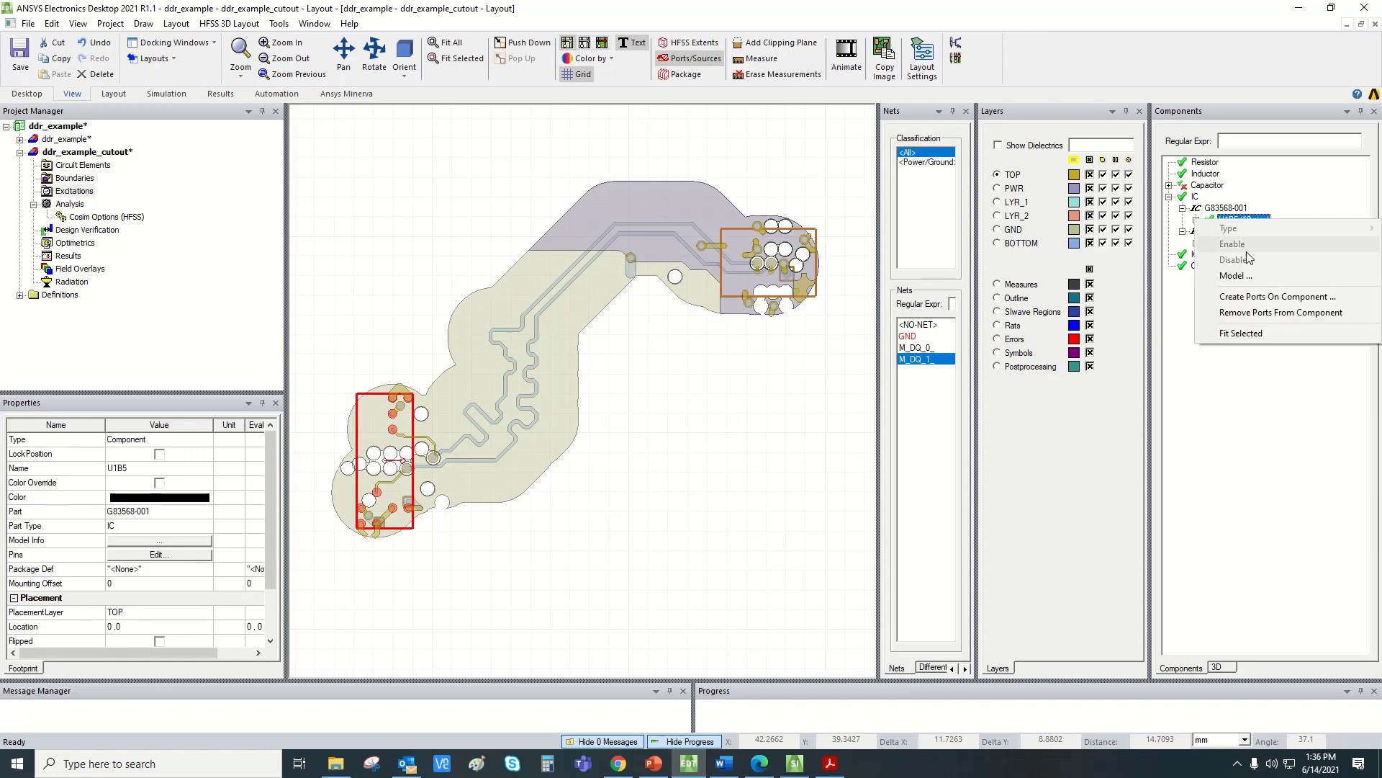
click(1236, 276)
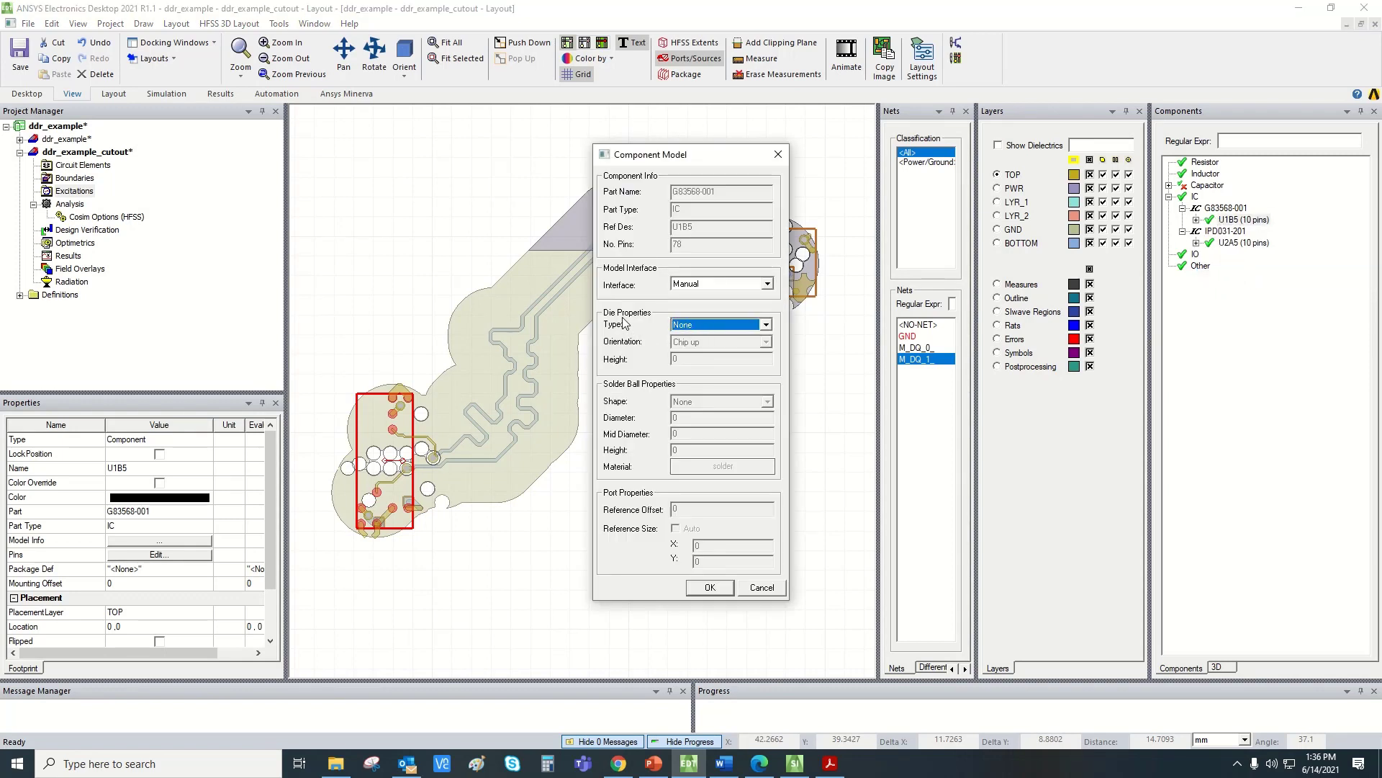
click(717, 325)
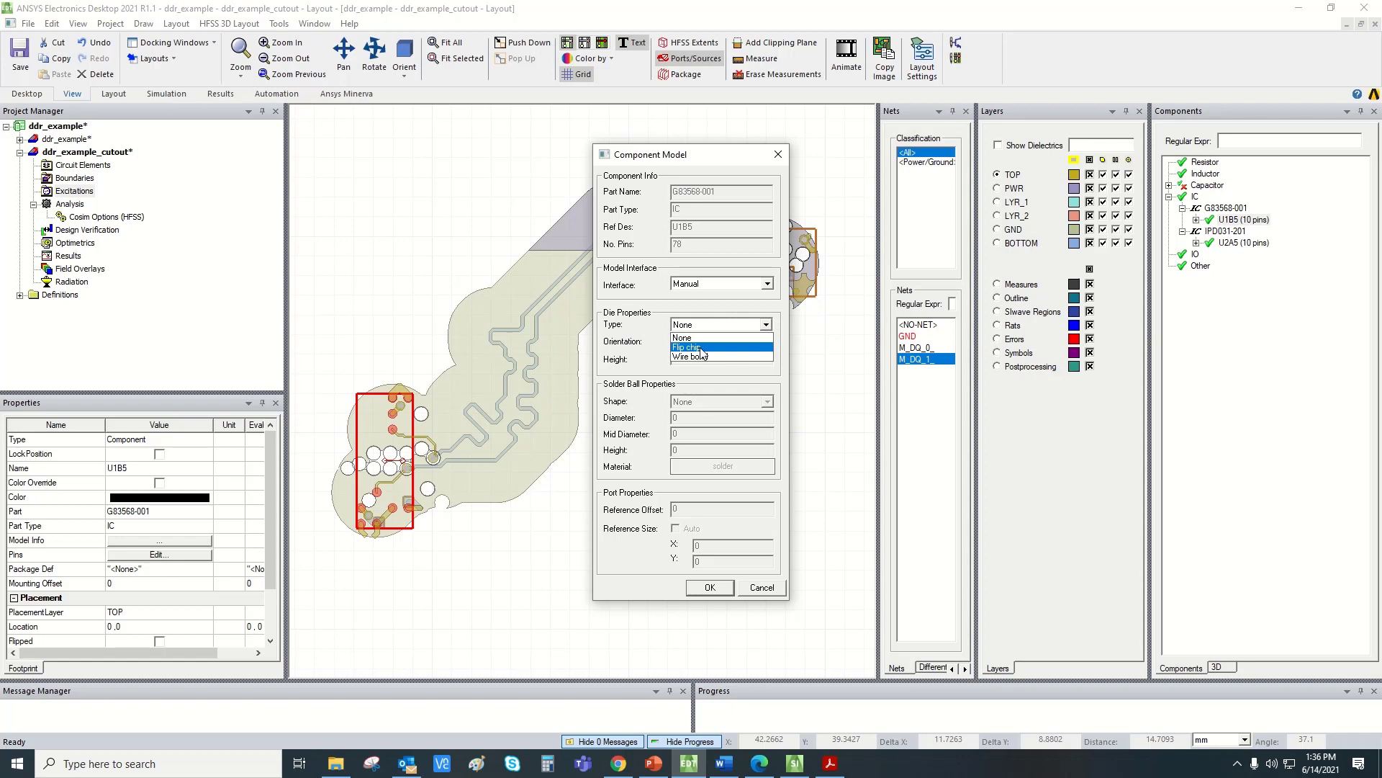
click(701, 348)
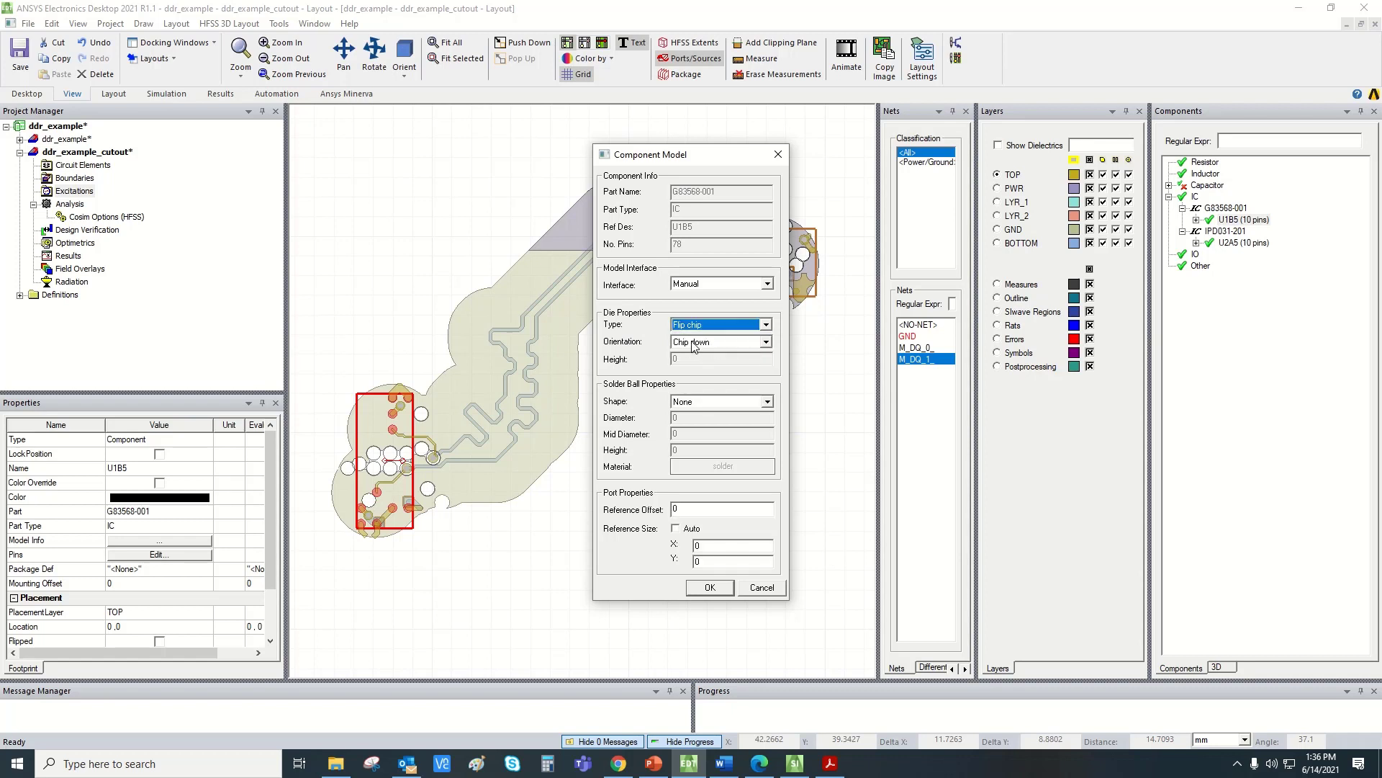
- Give U1B5's component model cylinder-shaped solder balls and an automatic port reference size, and apply the model
click(709, 404)
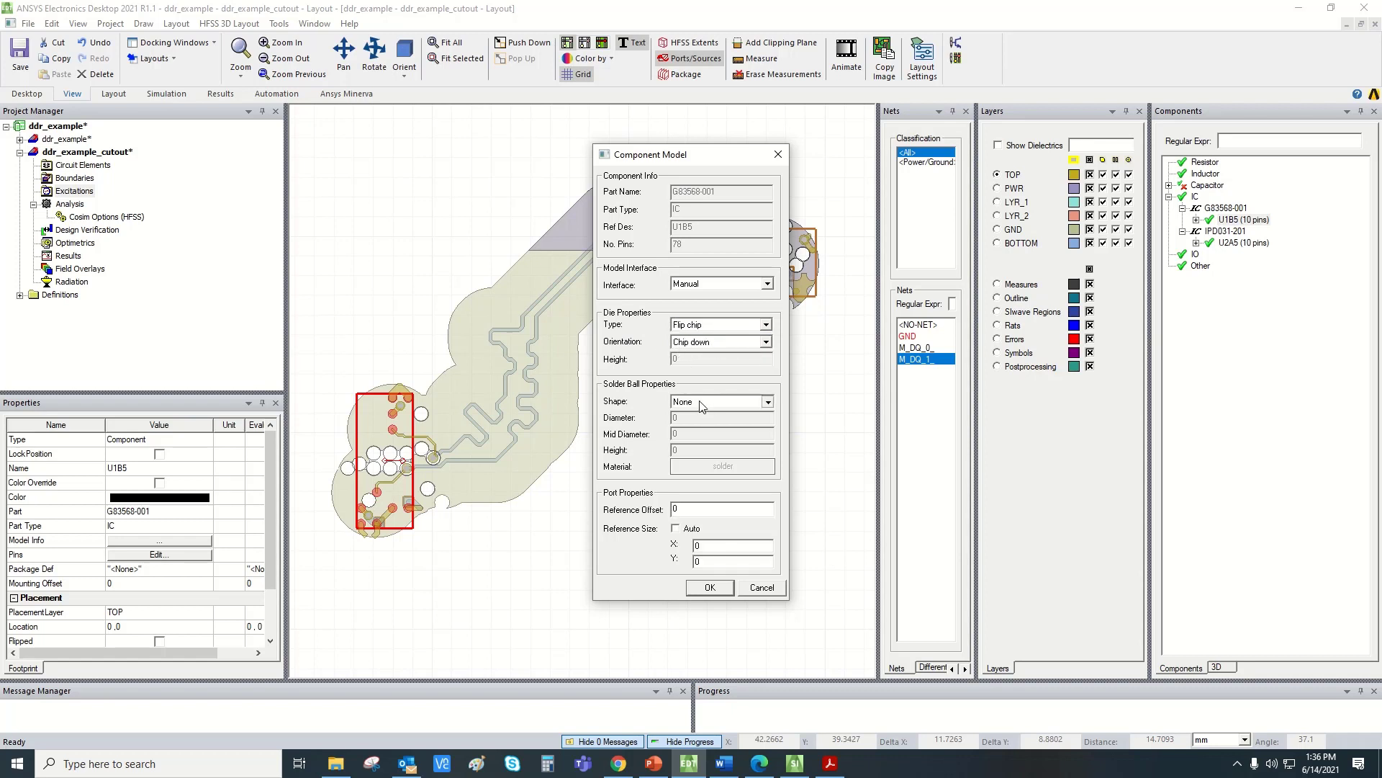
click(695, 425)
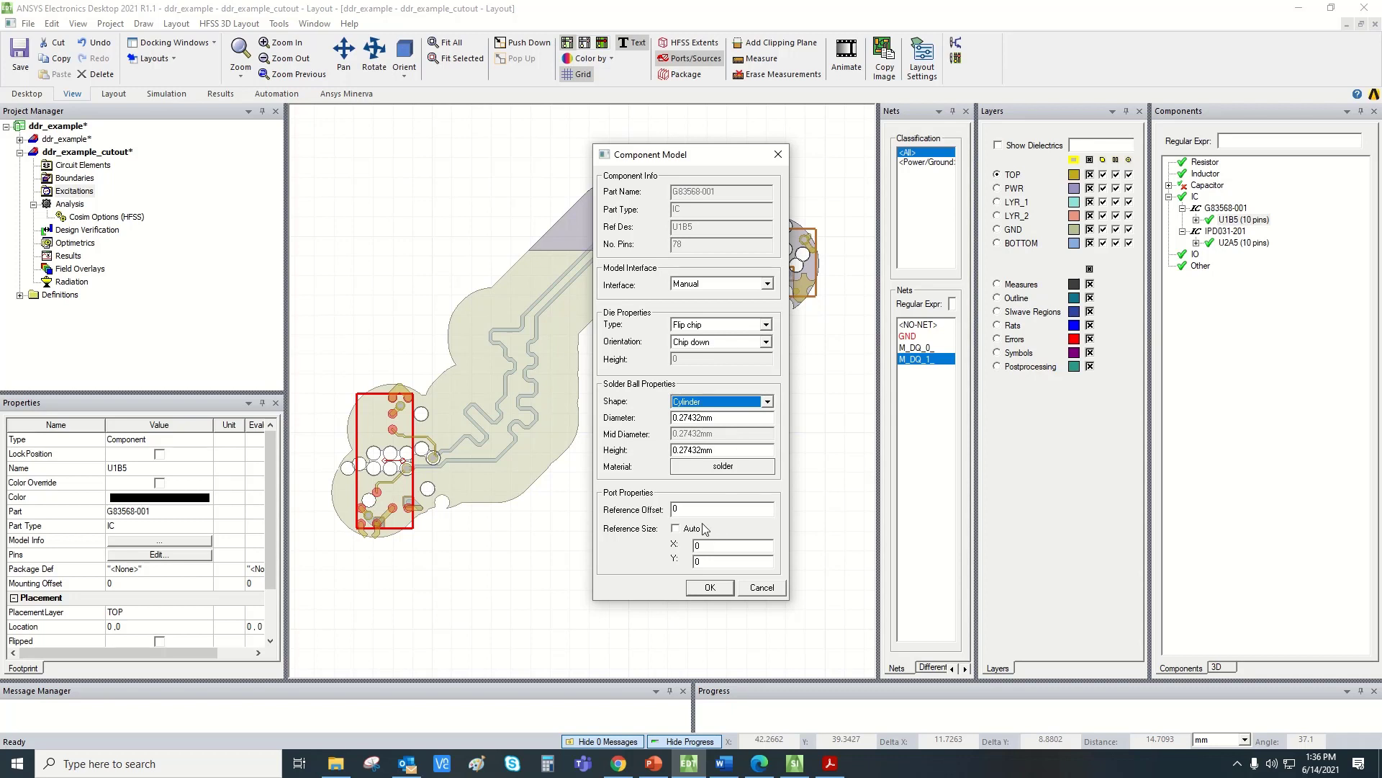
click(676, 530)
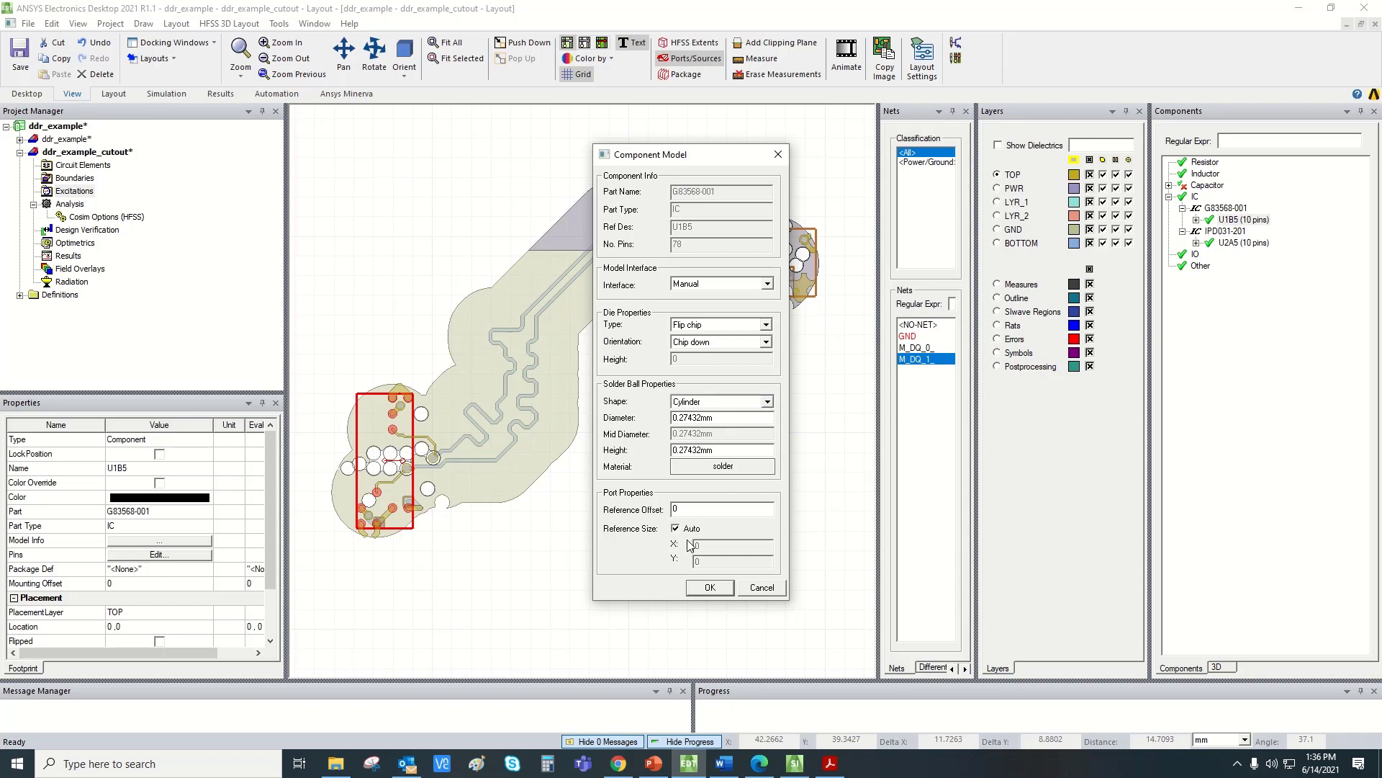
click(710, 587)
- Create ports on component U1B5 for the nets M_DQ_0_ and M_DQ_1_
drag(418, 623, 500, 441)
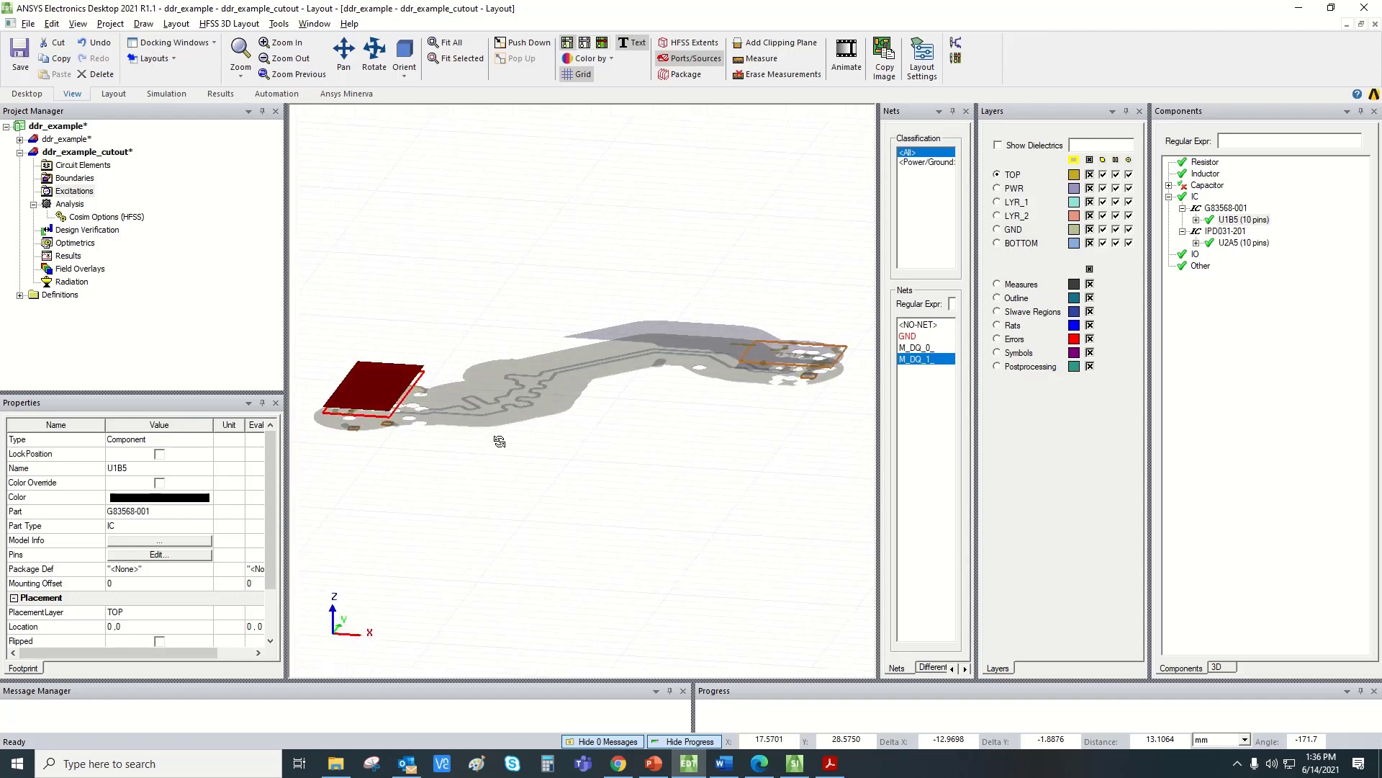
scroll(344, 416, up, 5)
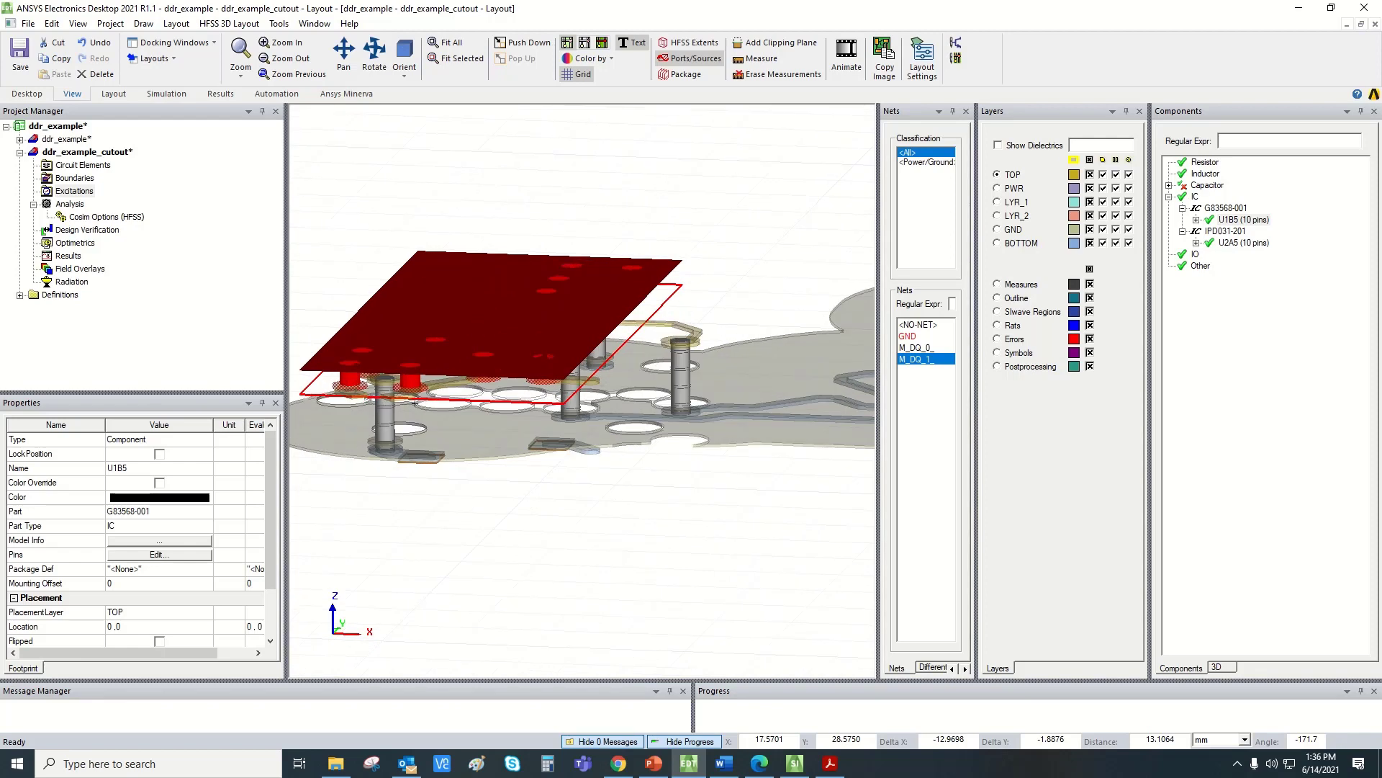
drag(566, 362, 593, 435)
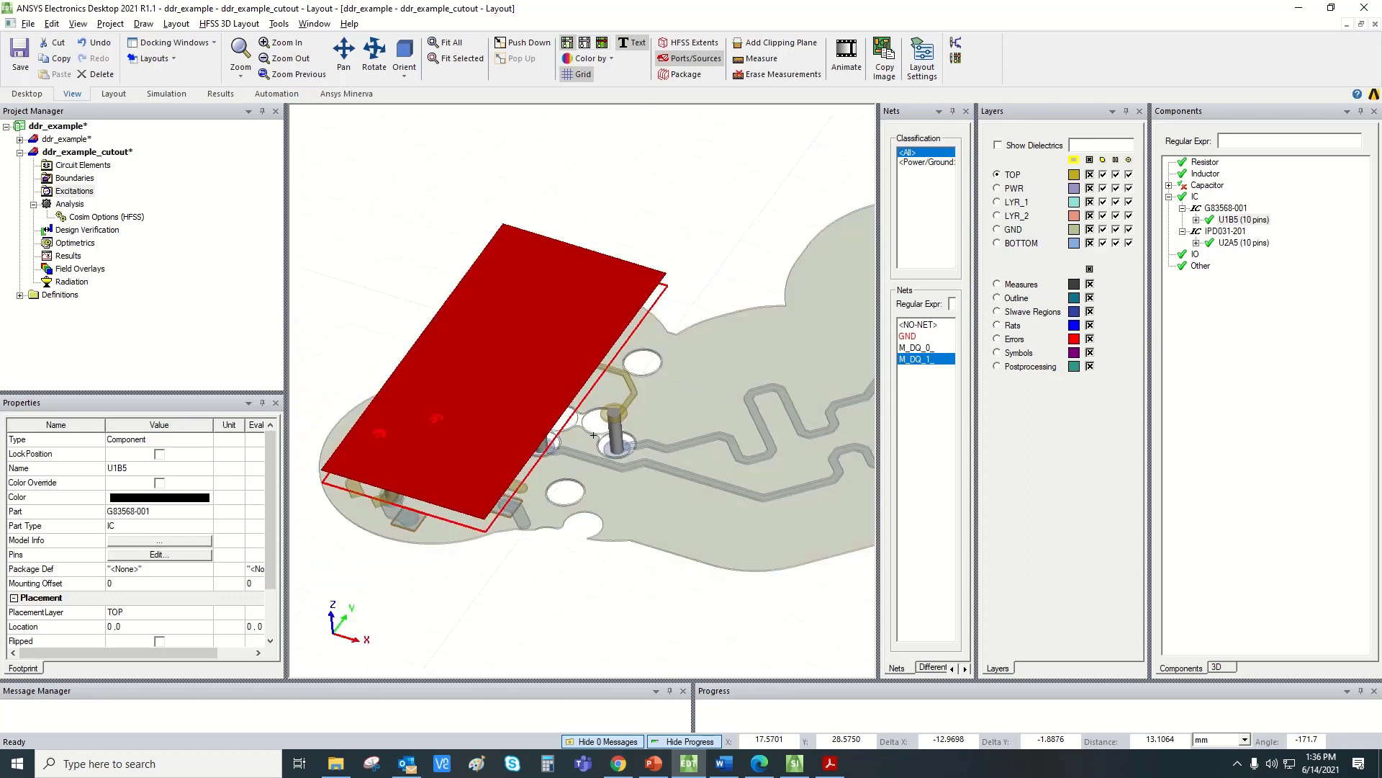
right_click(1264, 219)
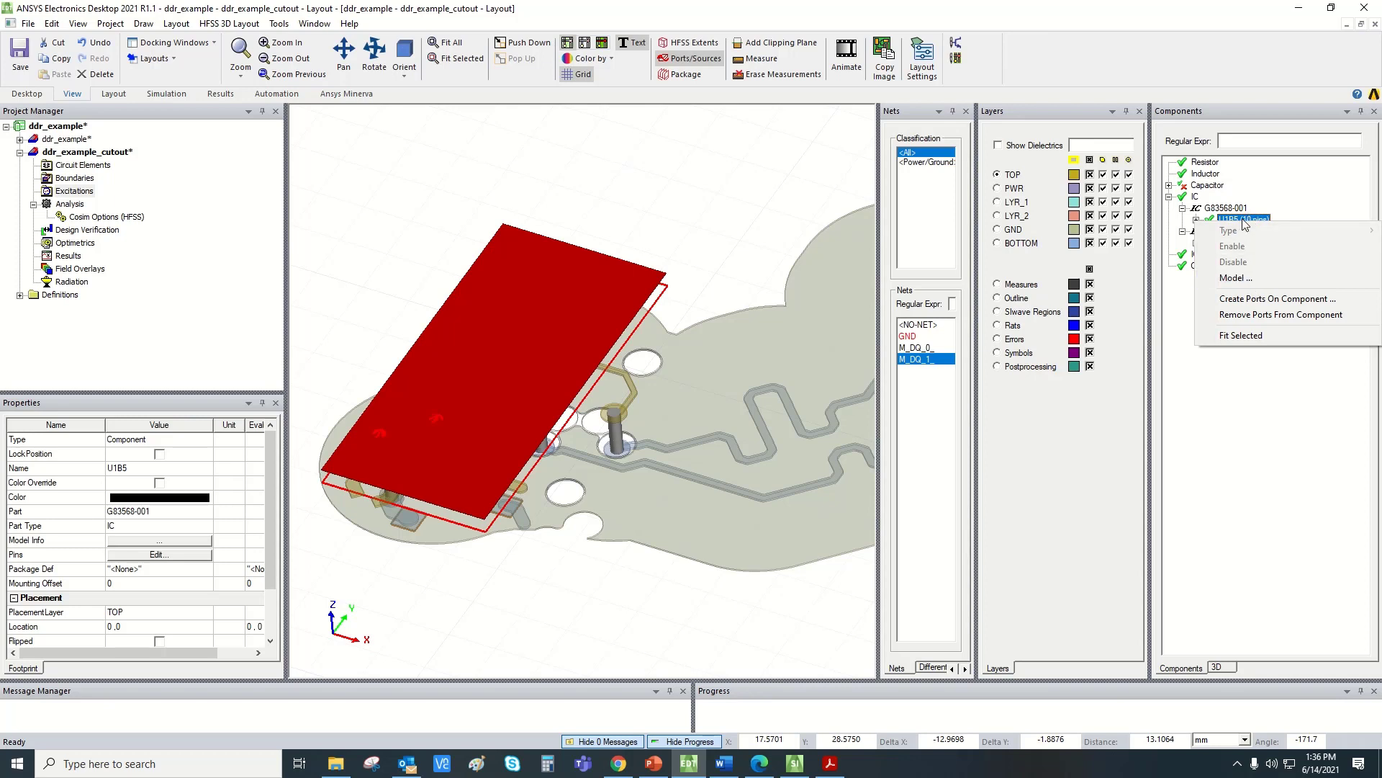
click(1260, 299)
drag(649, 297, 650, 308)
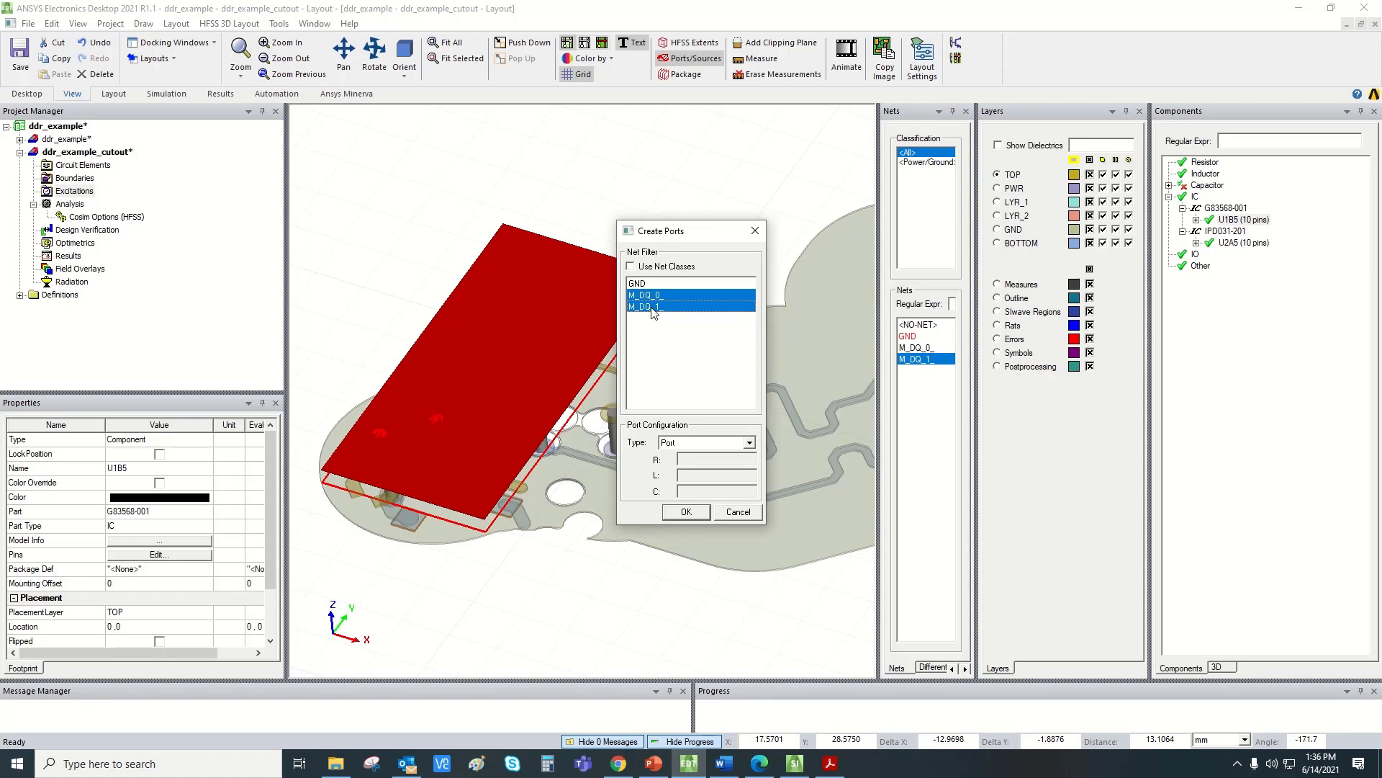
click(702, 512)
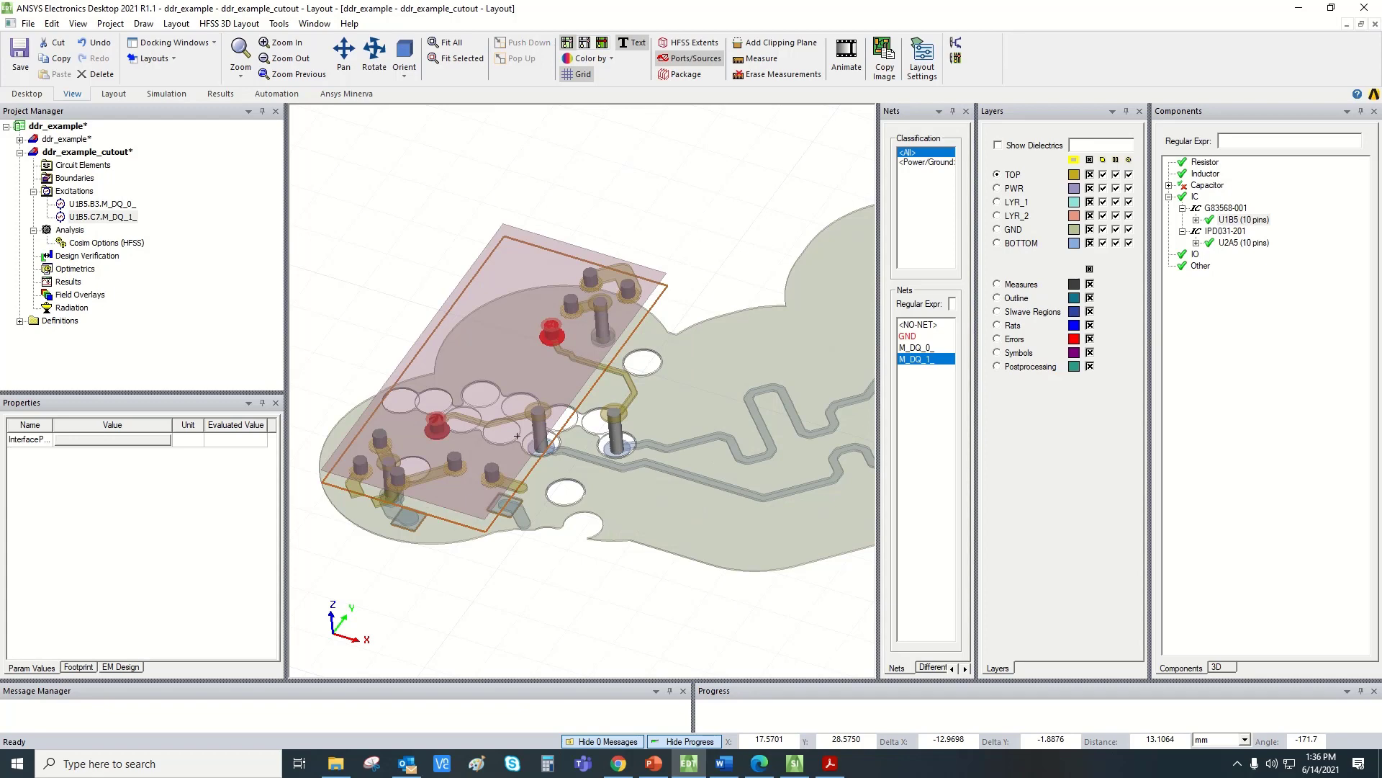
- Examine the new ports, solder balls and reference plane of component U1B5 in 3D from above and from the side
scroll(442, 416, up, 2)
scroll(442, 416, down, 1)
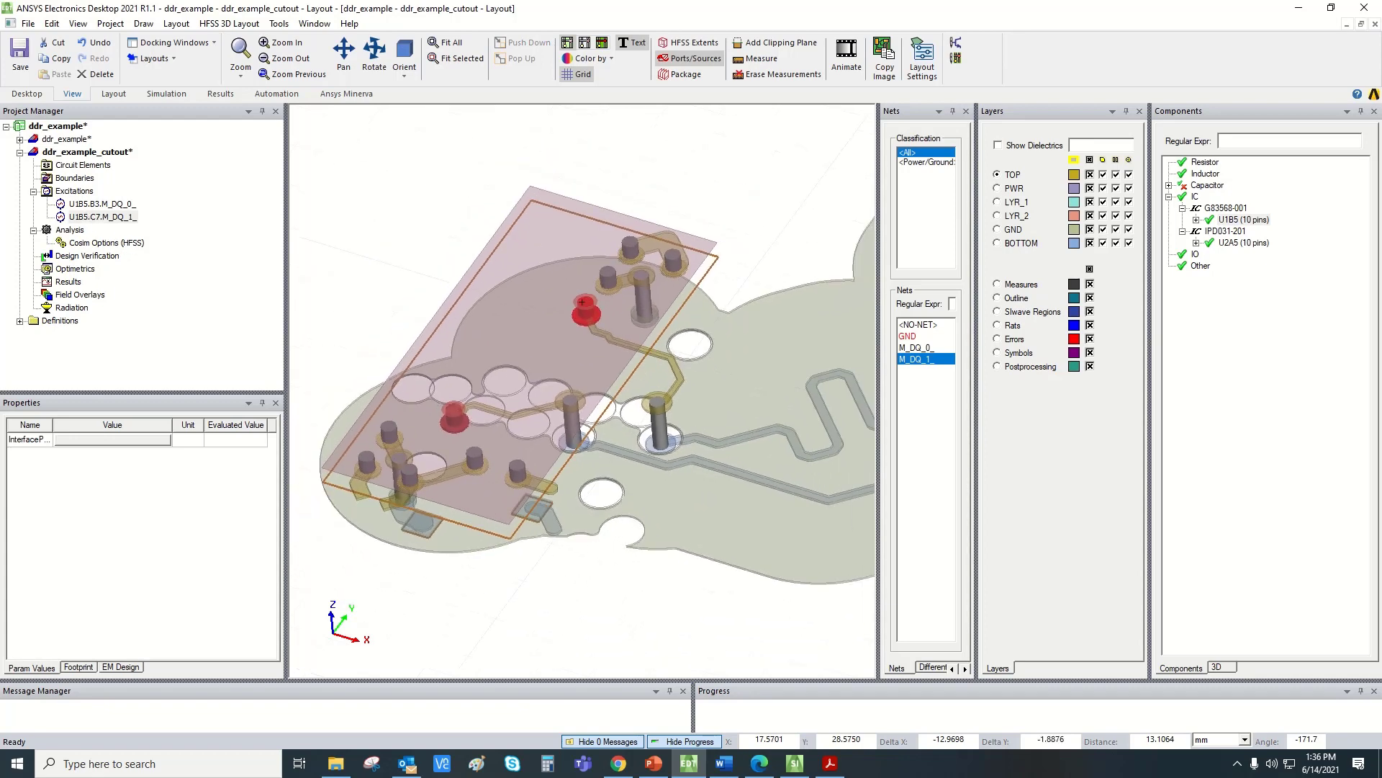
click(571, 203)
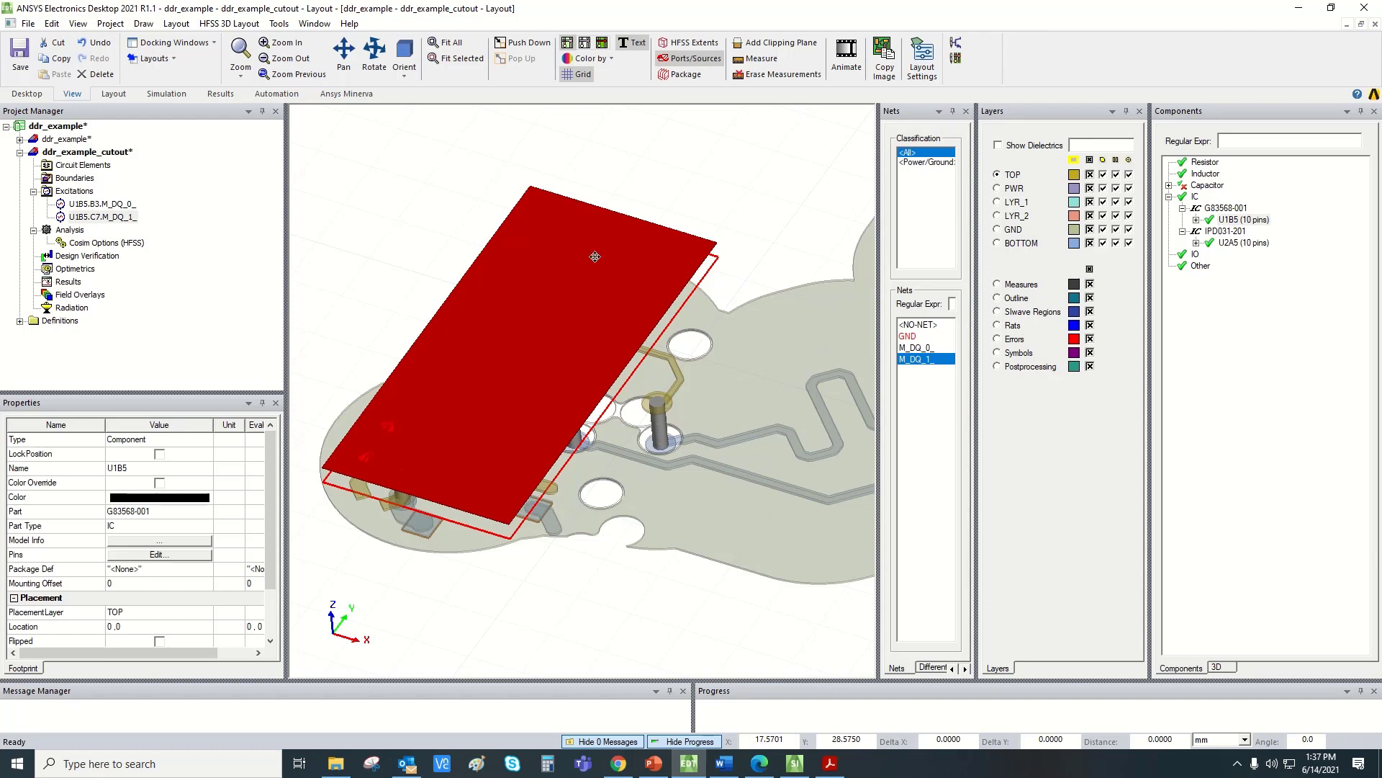
drag(592, 353, 533, 302)
scroll(443, 294, up, 2)
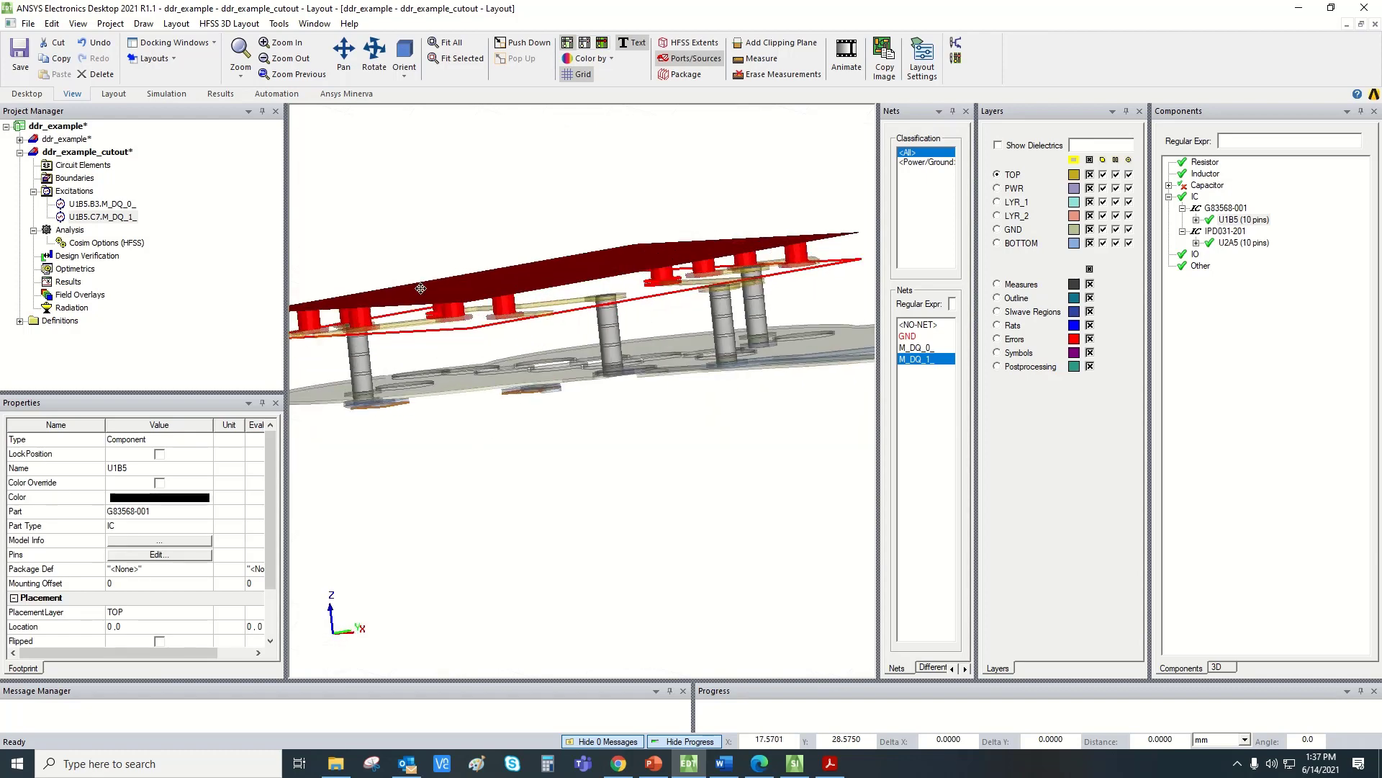
scroll(355, 310, up, 2)
scroll(356, 310, up, 1)
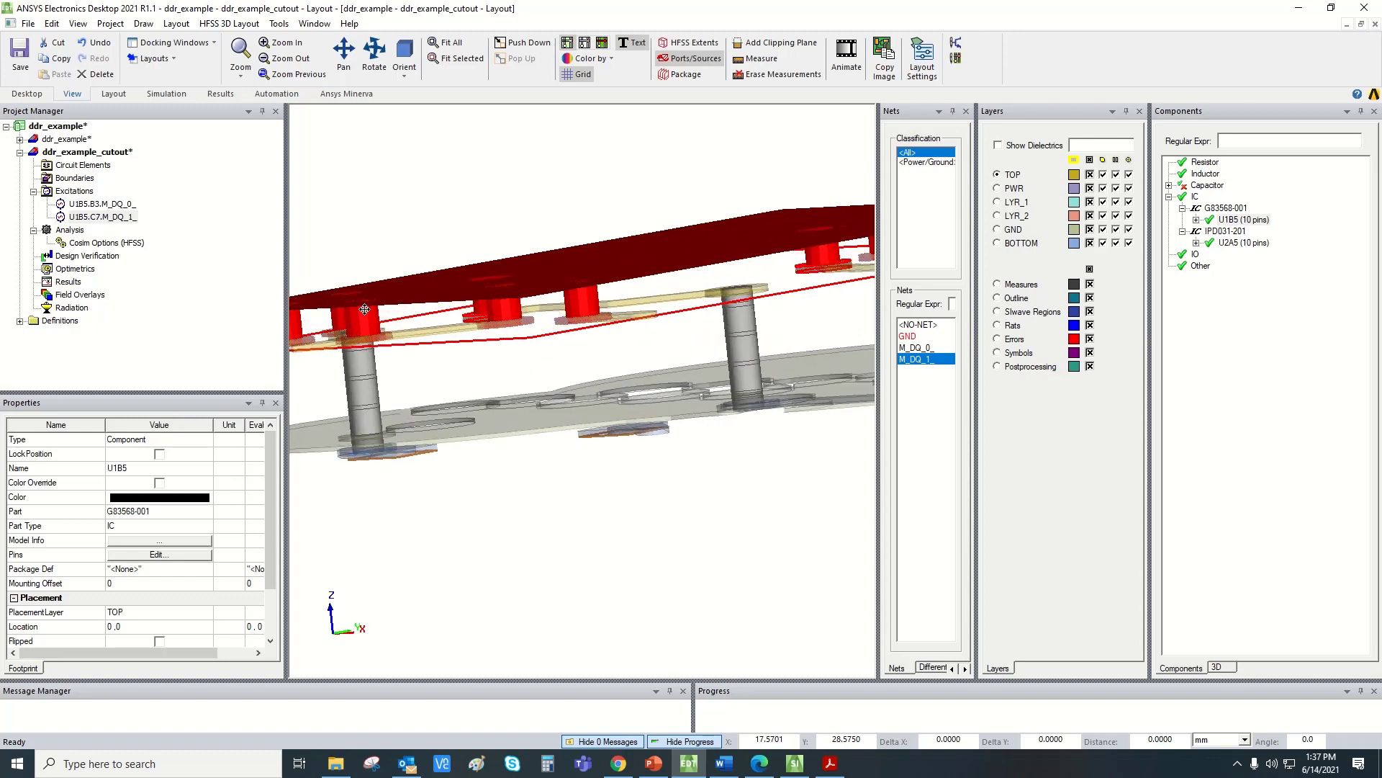
scroll(360, 306, down, 4)
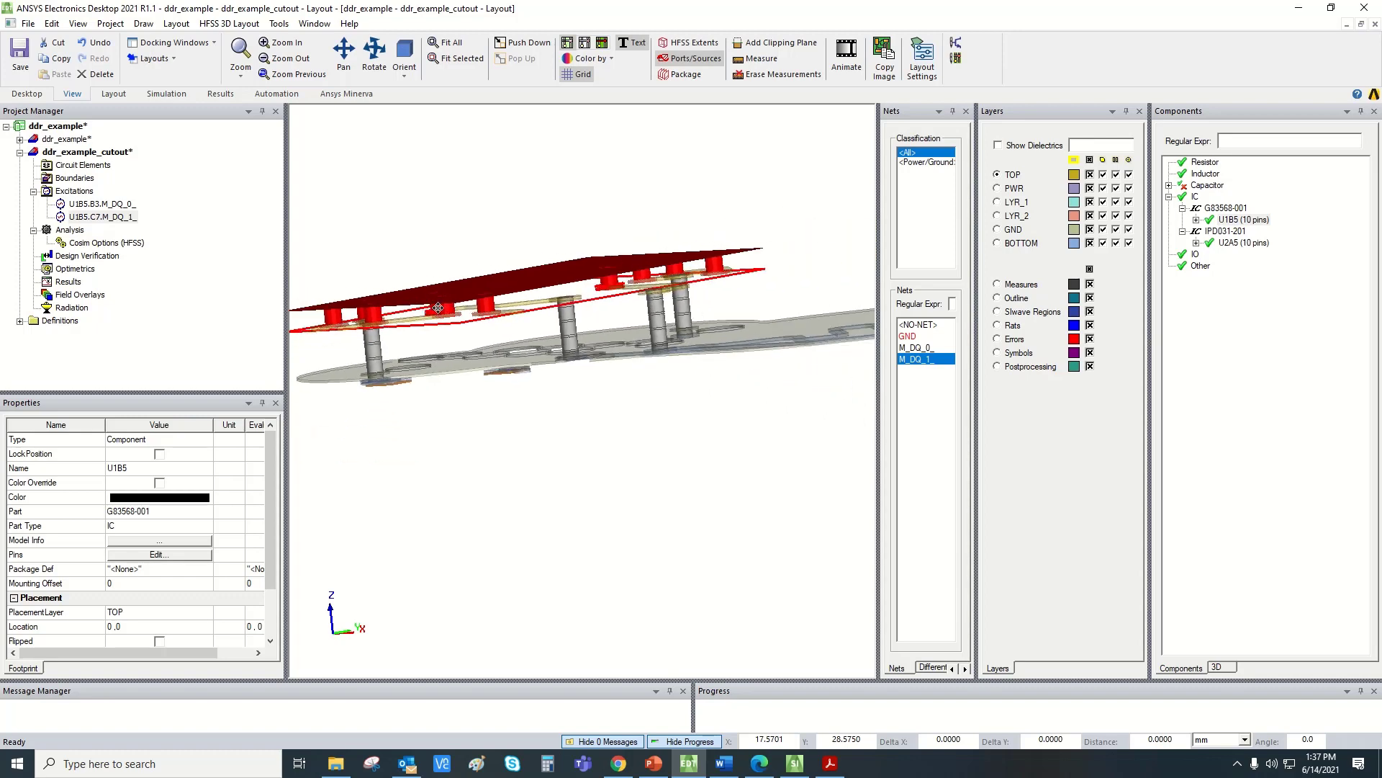
drag(534, 355, 577, 393)
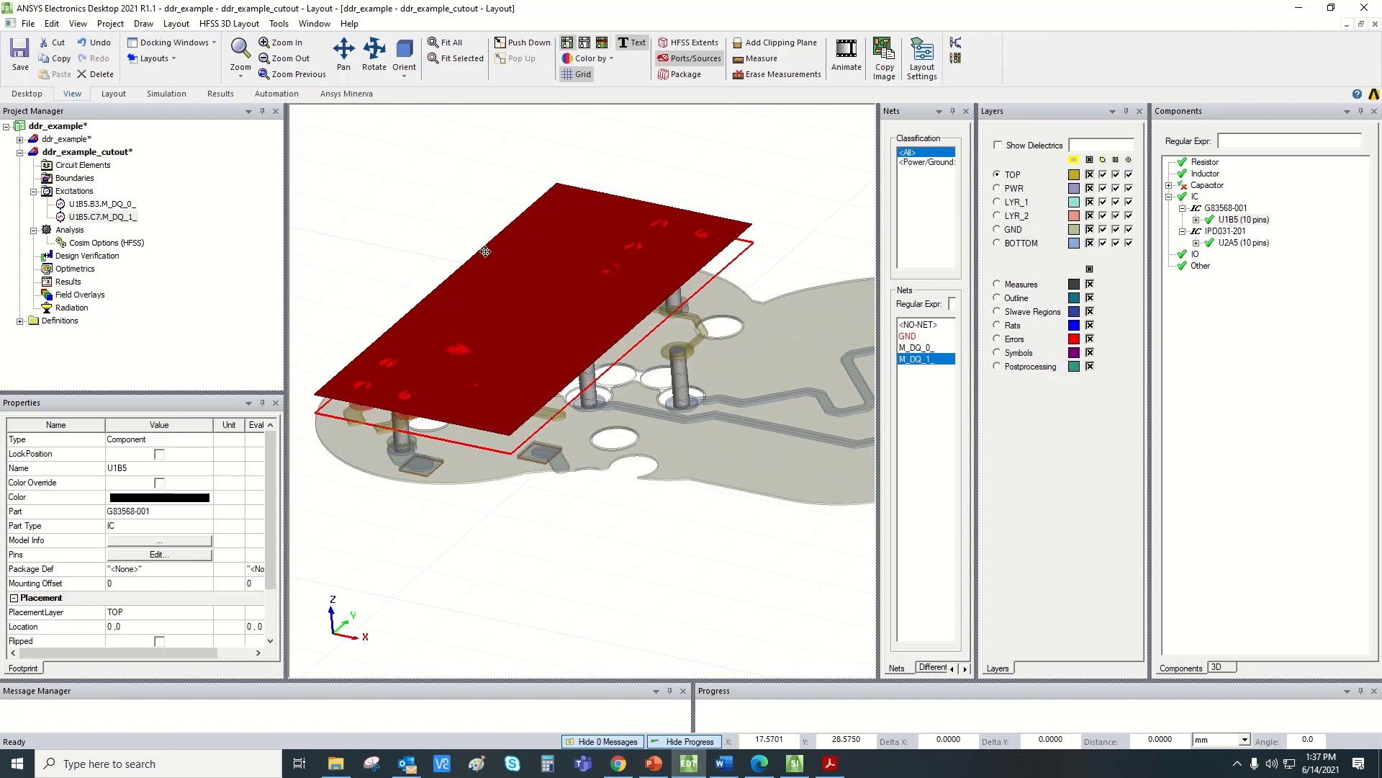
scroll(389, 259, down, 2)
click(391, 250)
- Set the die type in component U2A5's model to Flip chip
drag(391, 250, 461, 259)
scroll(461, 259, down, 2)
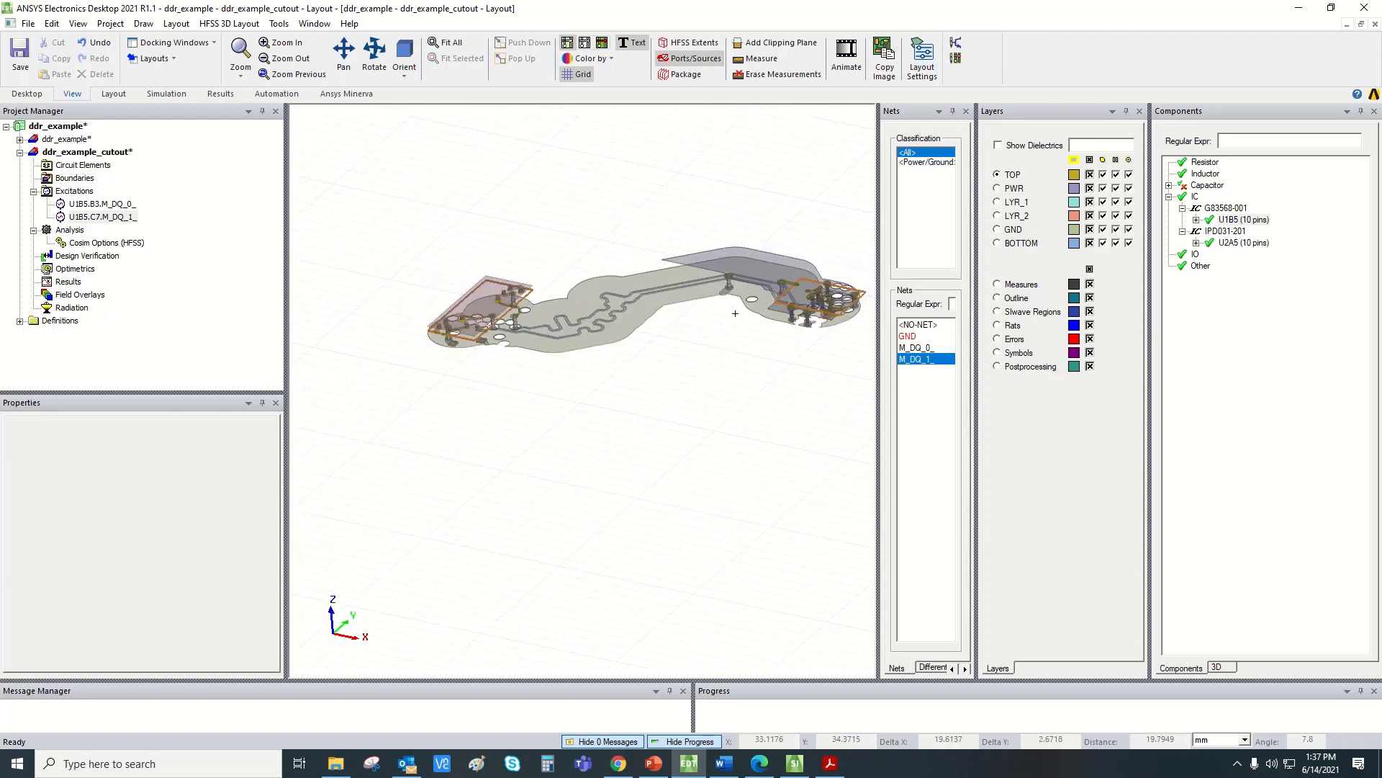
drag(648, 274, 812, 286)
scroll(812, 286, up, 3)
scroll(813, 286, down, 3)
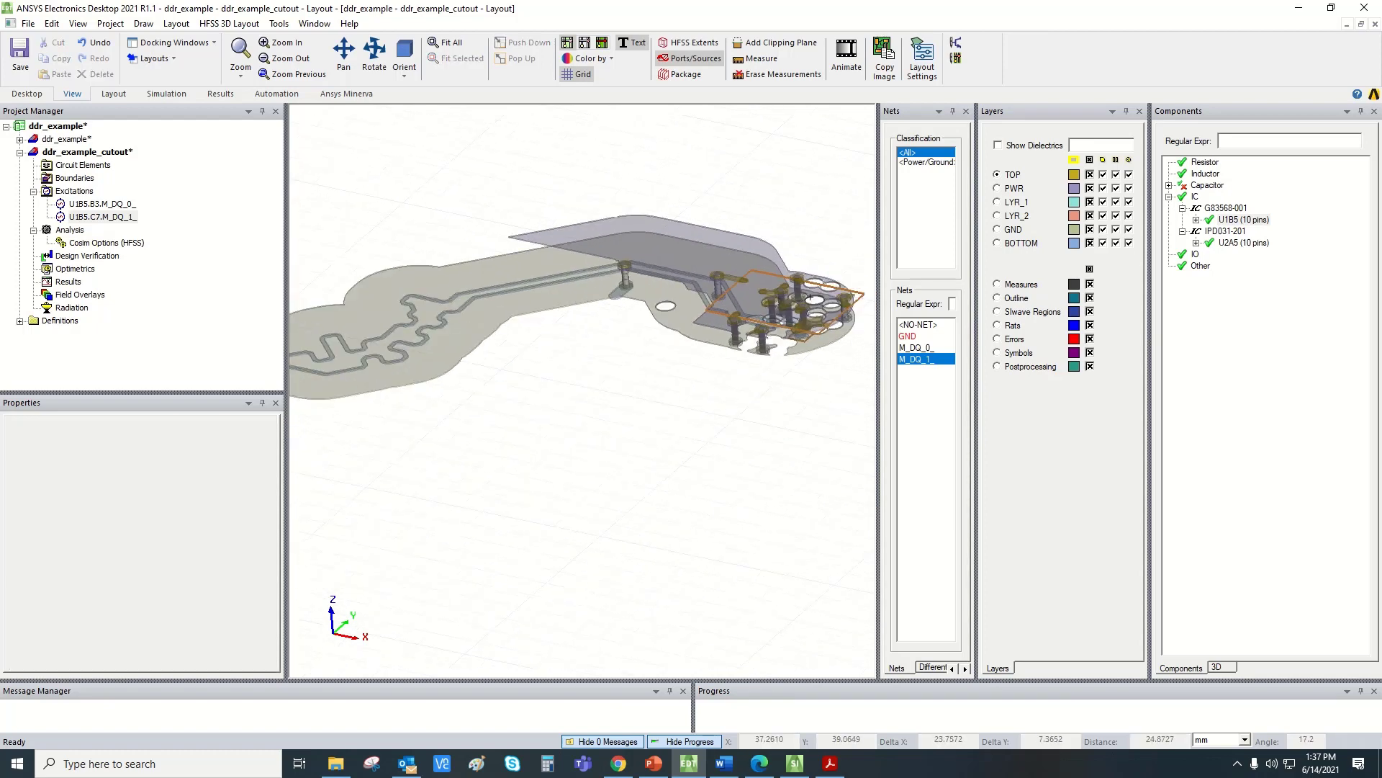
scroll(812, 285, up, 4)
click(1235, 244)
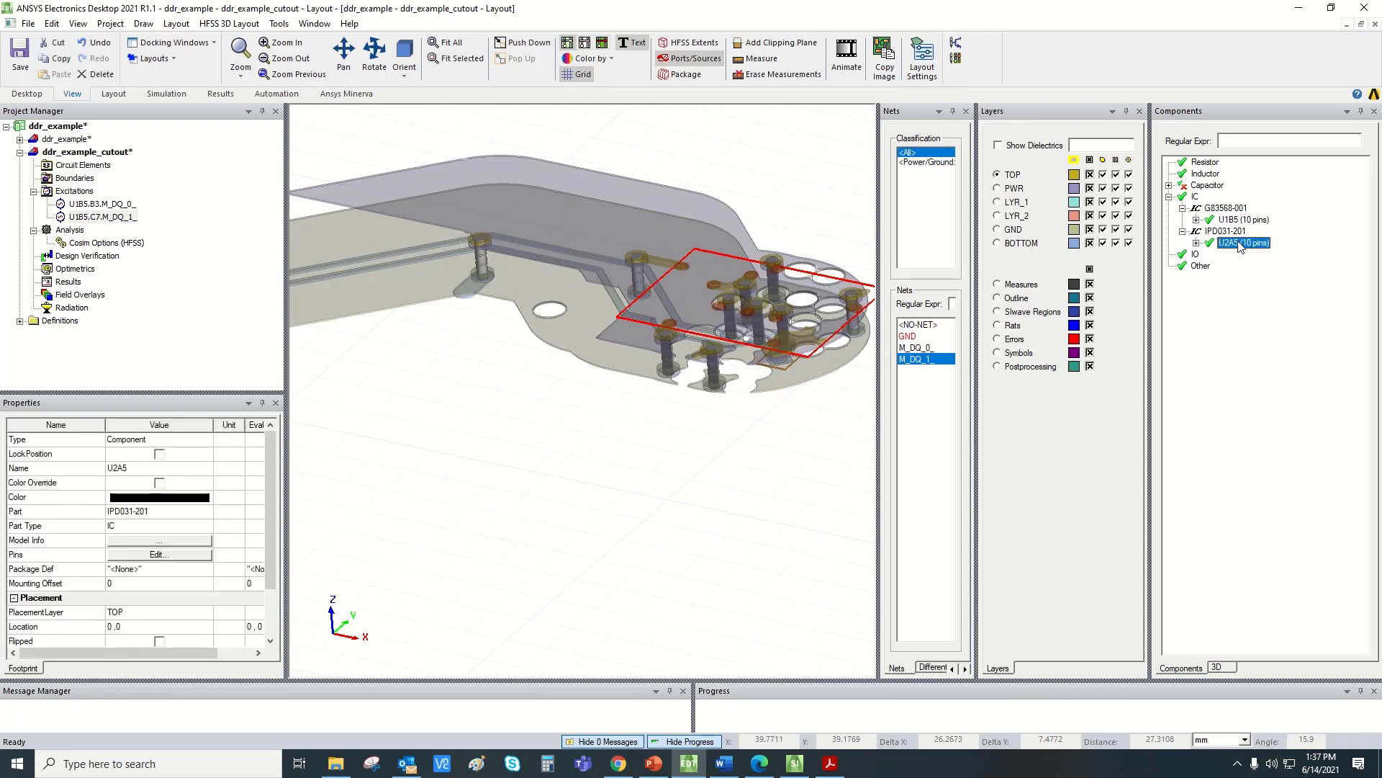
right_click(1241, 247)
click(1246, 306)
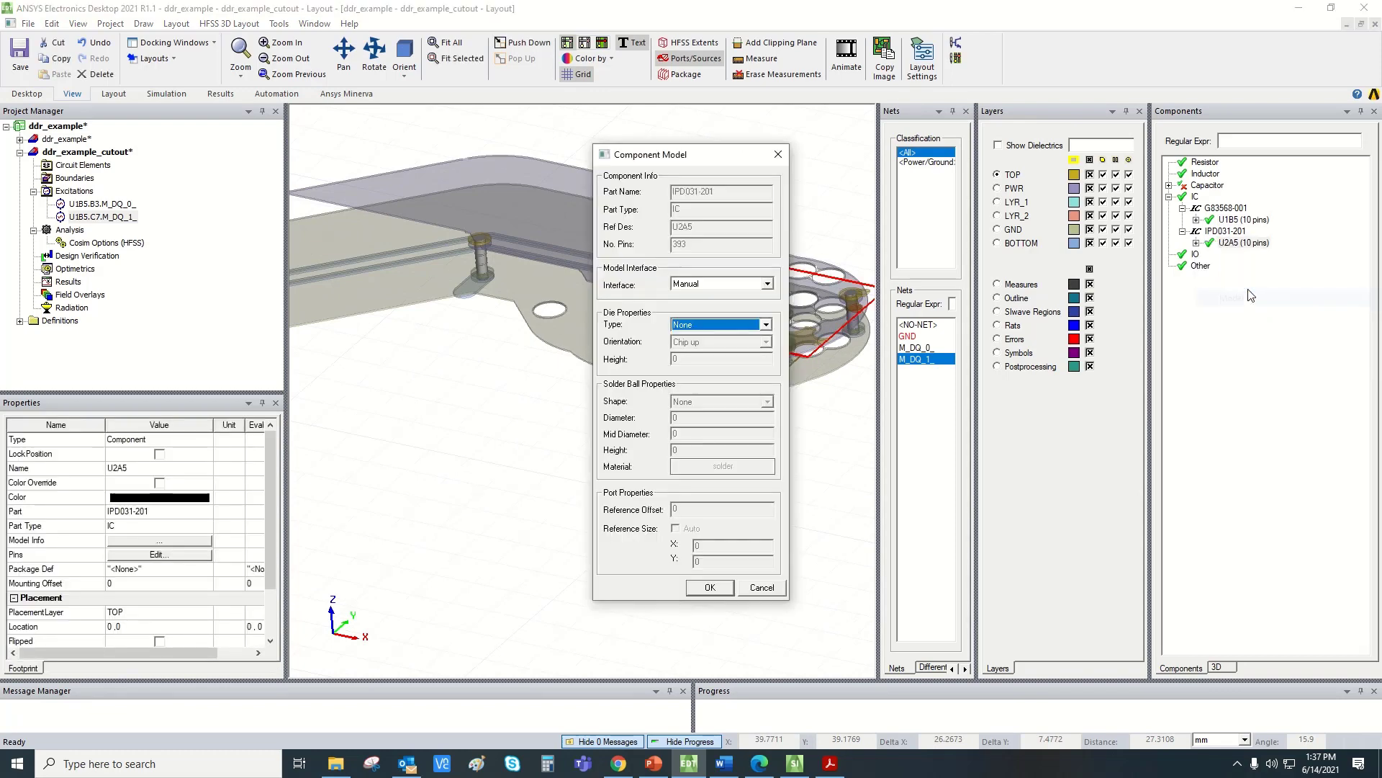
click(692, 324)
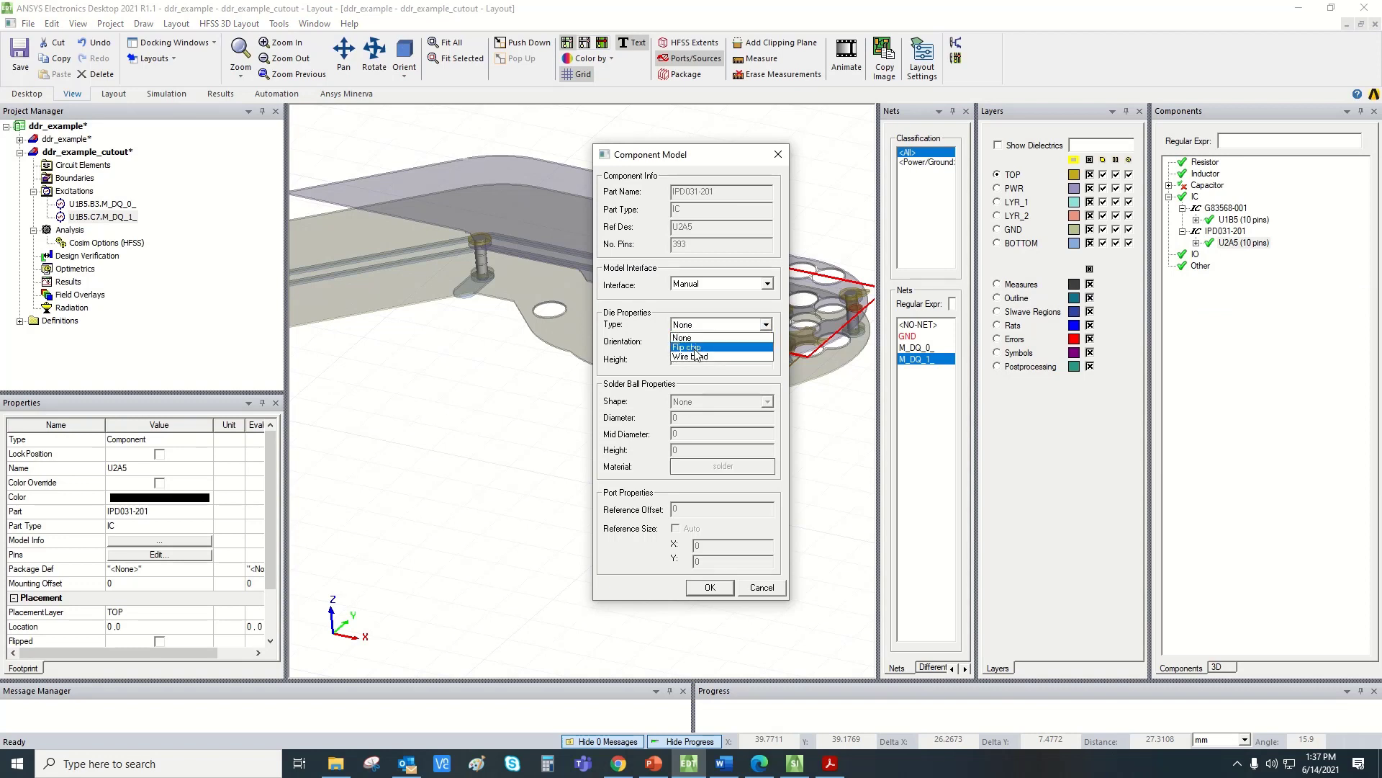
click(691, 347)
- Give U2A5's component model cylinder-shaped solder balls and an automatic port reference size, and apply the model
click(703, 406)
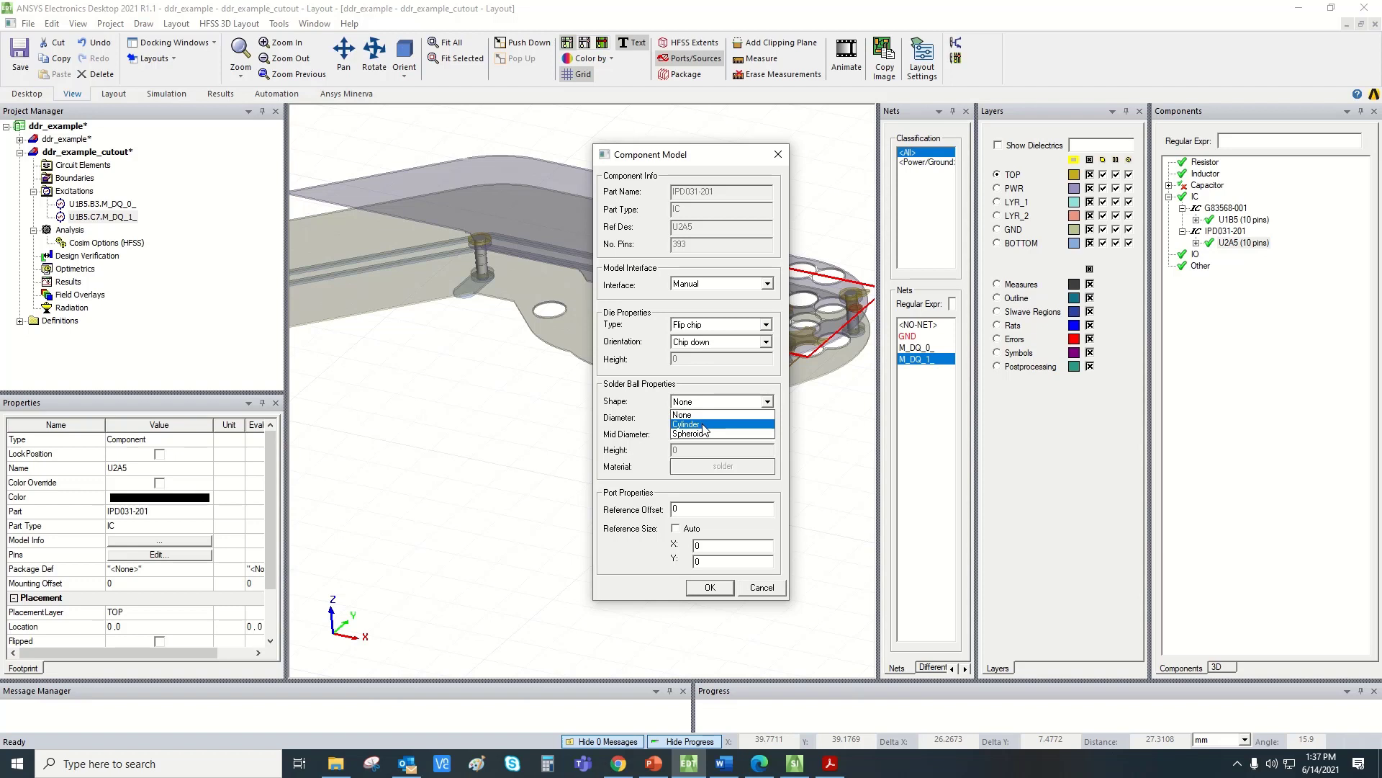
click(704, 425)
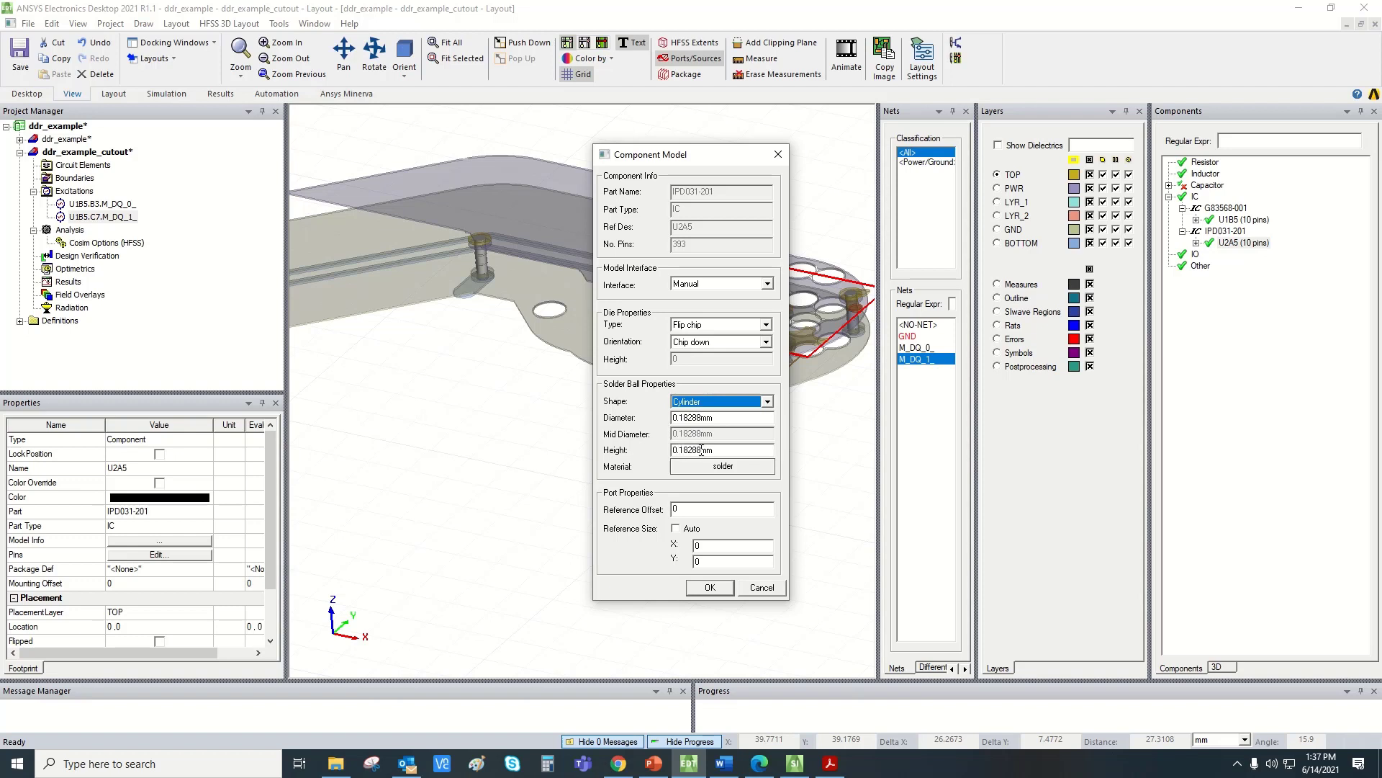
click(675, 528)
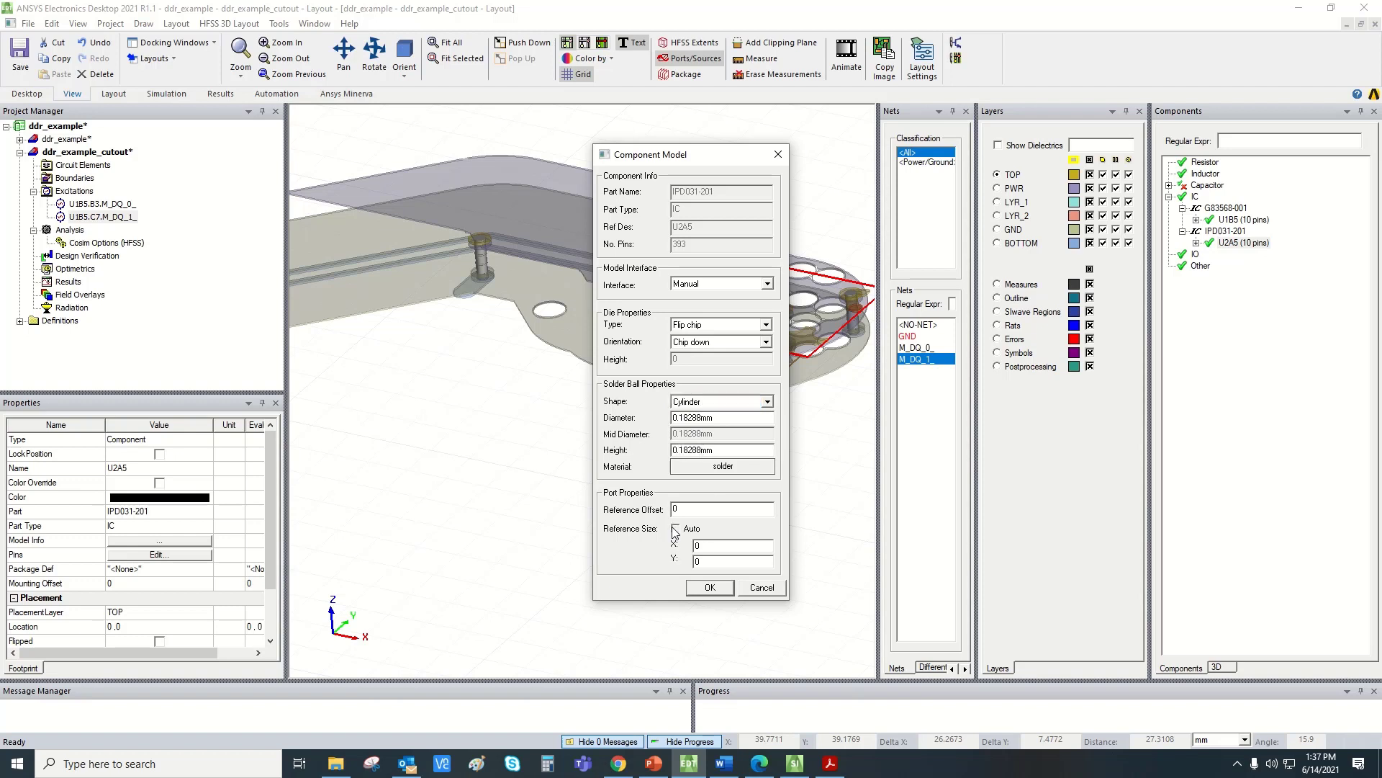
click(711, 588)
- Create ports on component U2A5 for the nets M_DQ_0_ and M_DQ_1_
right_click(1240, 243)
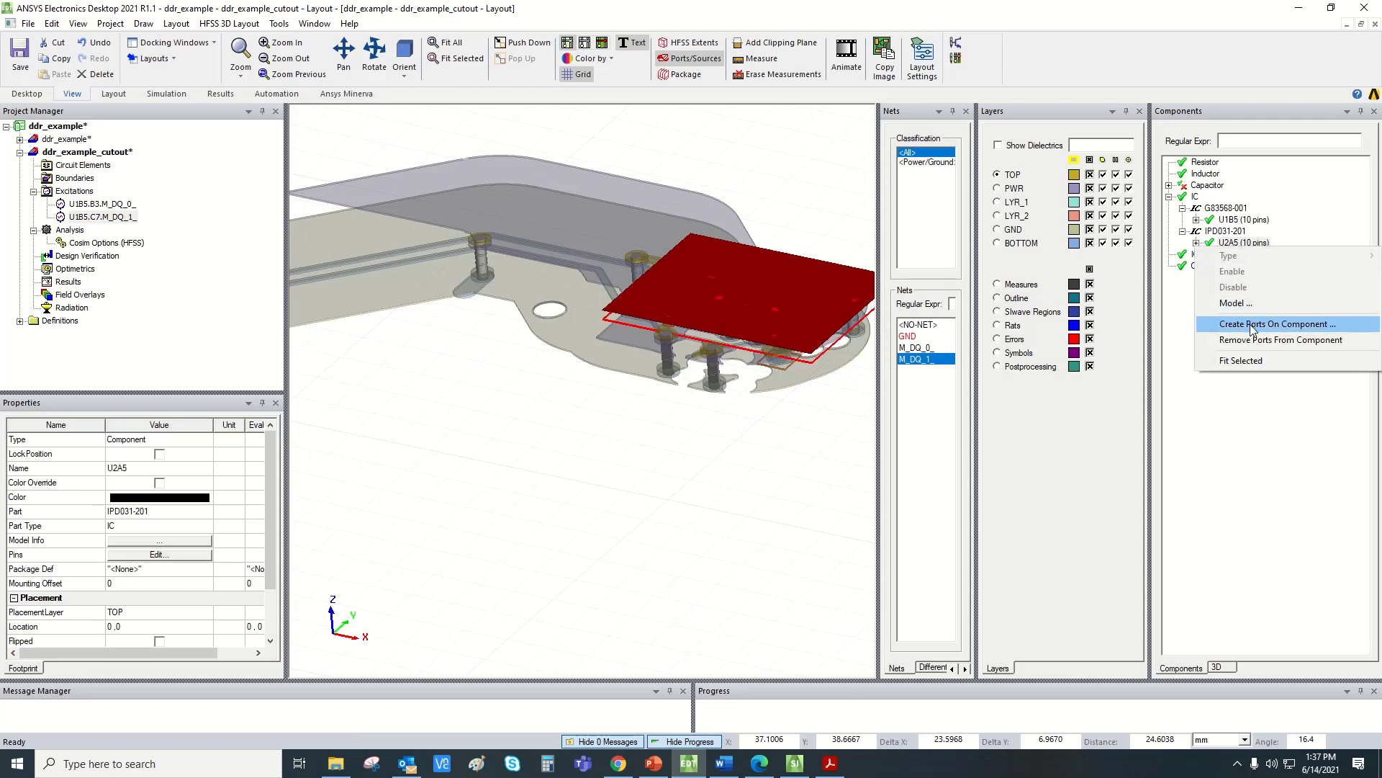
click(1254, 330)
drag(690, 245, 522, 247)
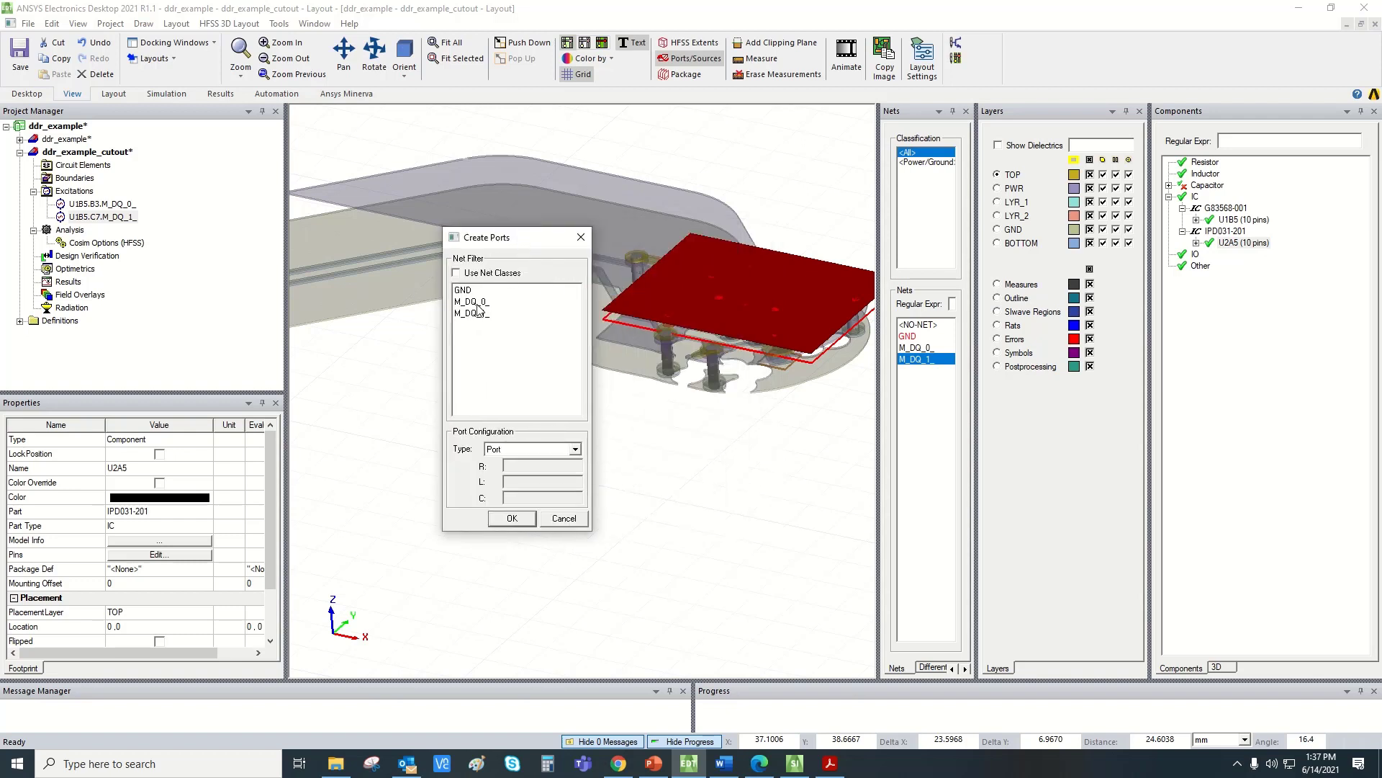
drag(473, 301, 471, 319)
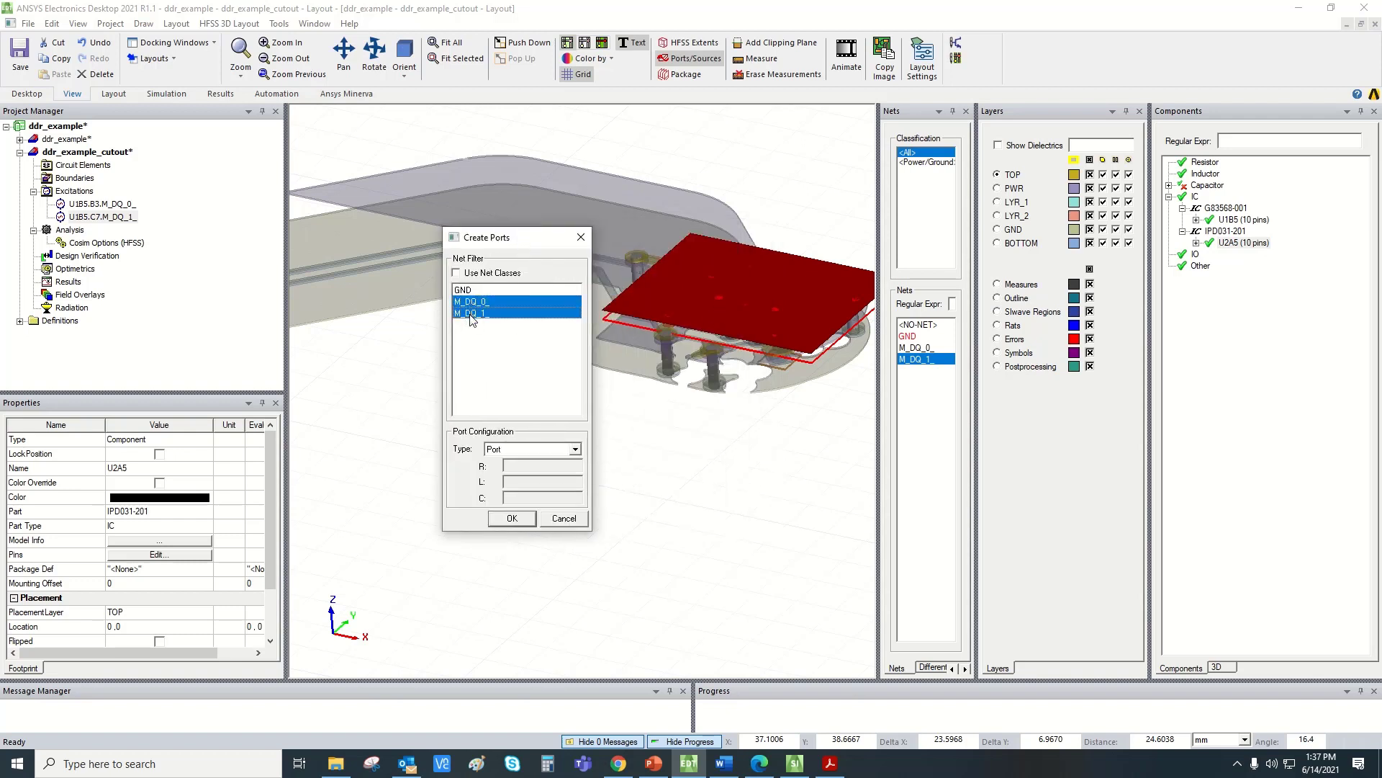
click(523, 517)
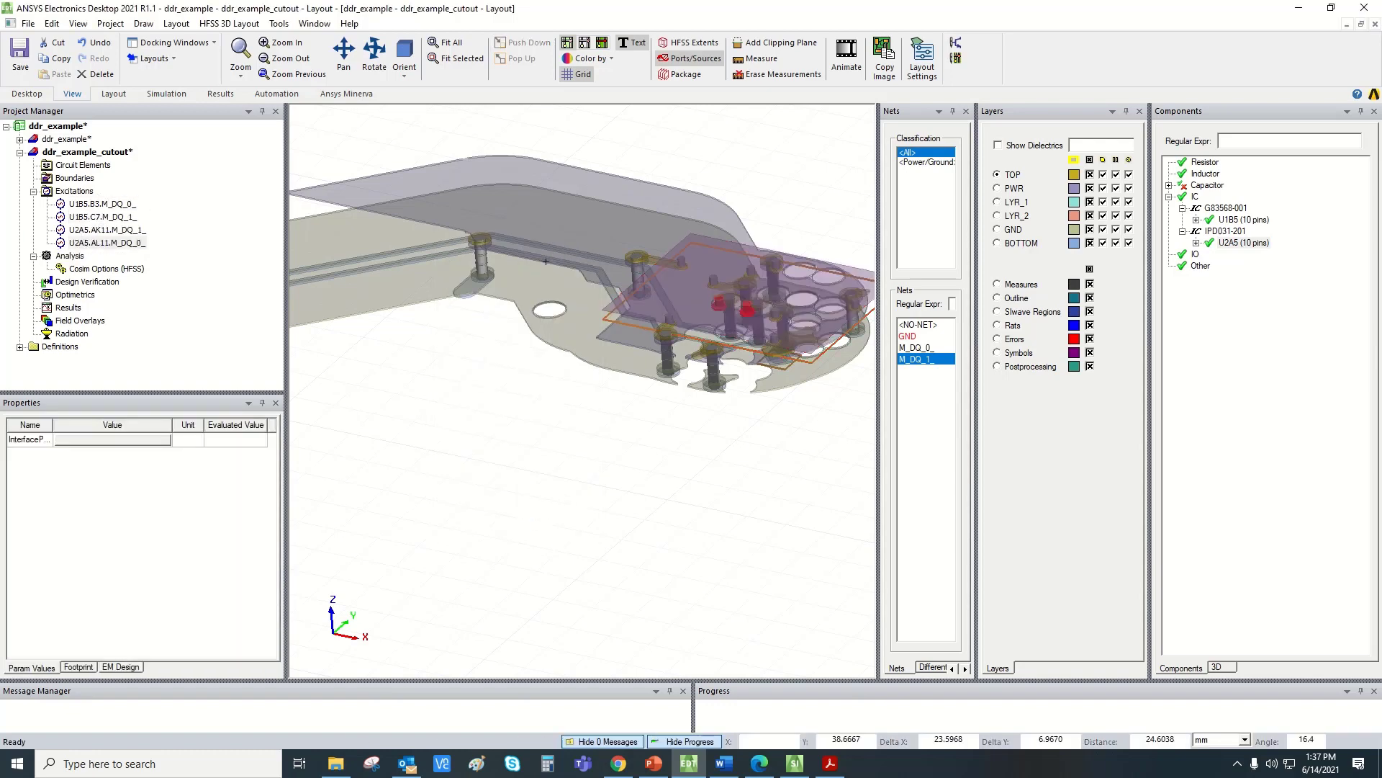
- Orient the layout to the Top view with the whole cutout in sight and collapse the list of excitations
scroll(684, 270, down, 5)
drag(566, 359, 621, 433)
click(405, 75)
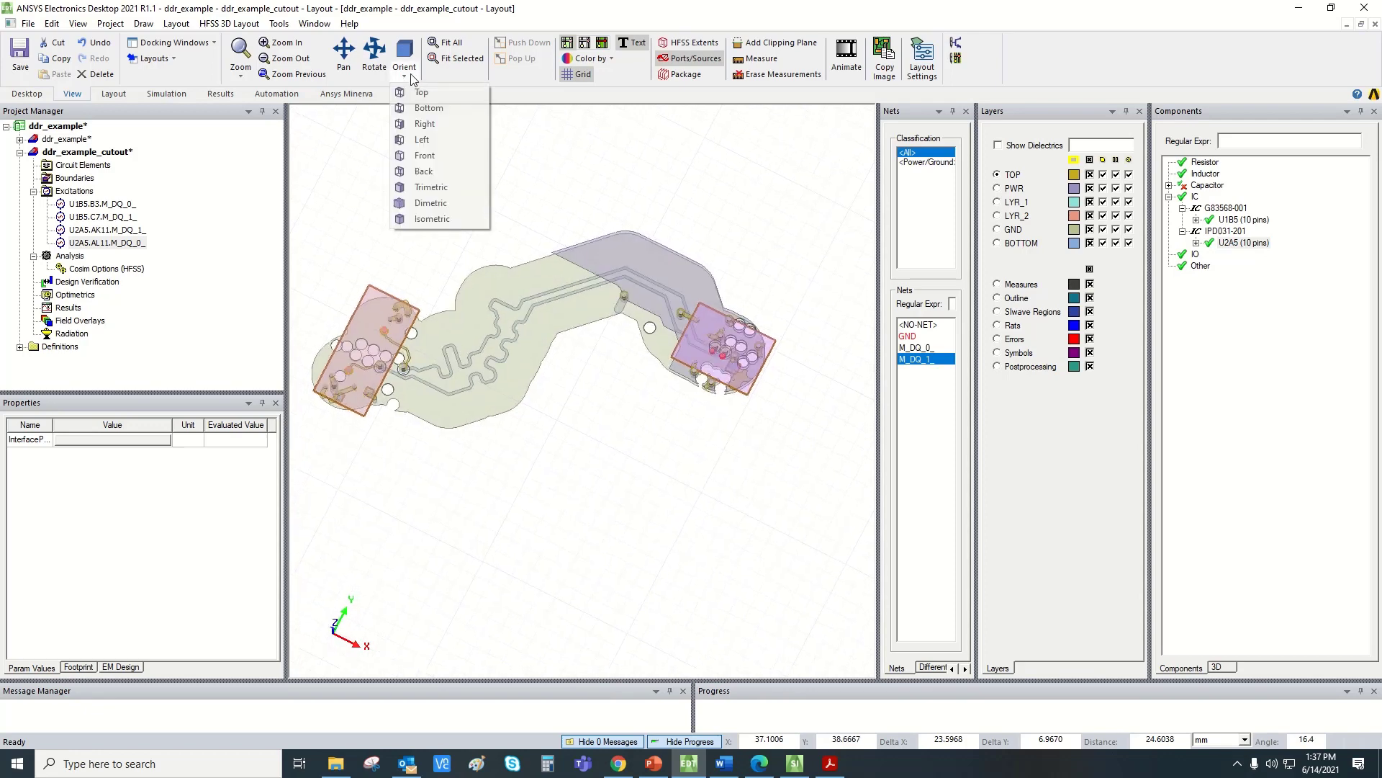
click(421, 90)
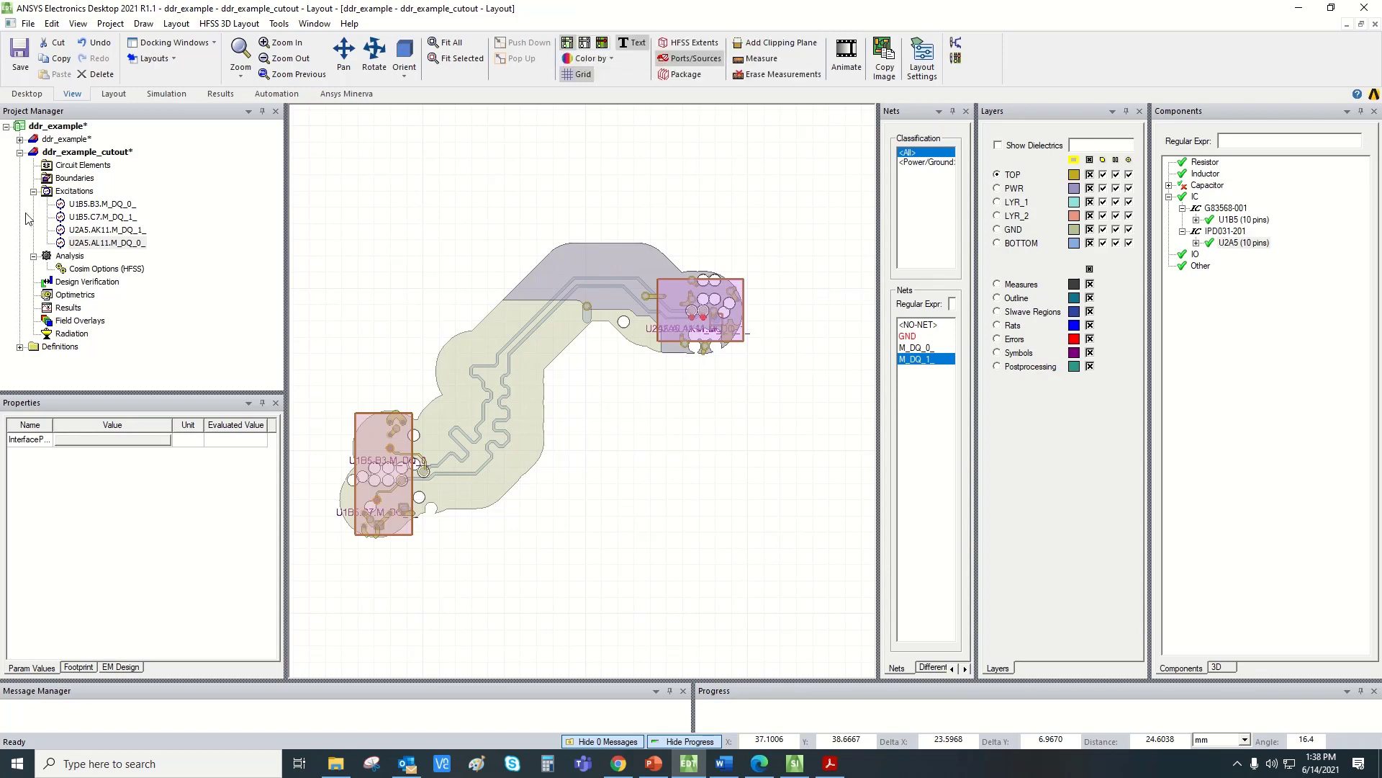
click(33, 191)
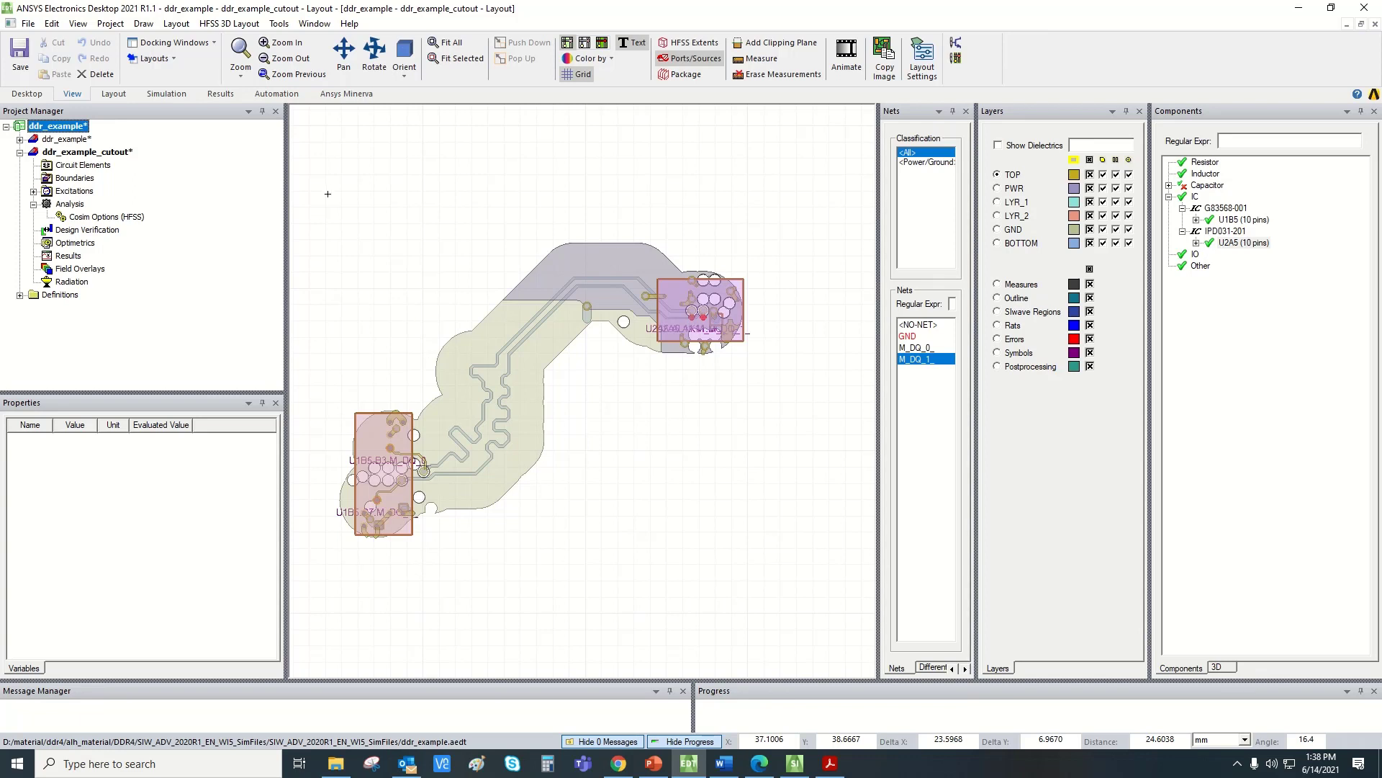
- Examine the cutout's non-stackup layers, in particular the SIwave Regions layer and its type, in the layer editor
click(124, 95)
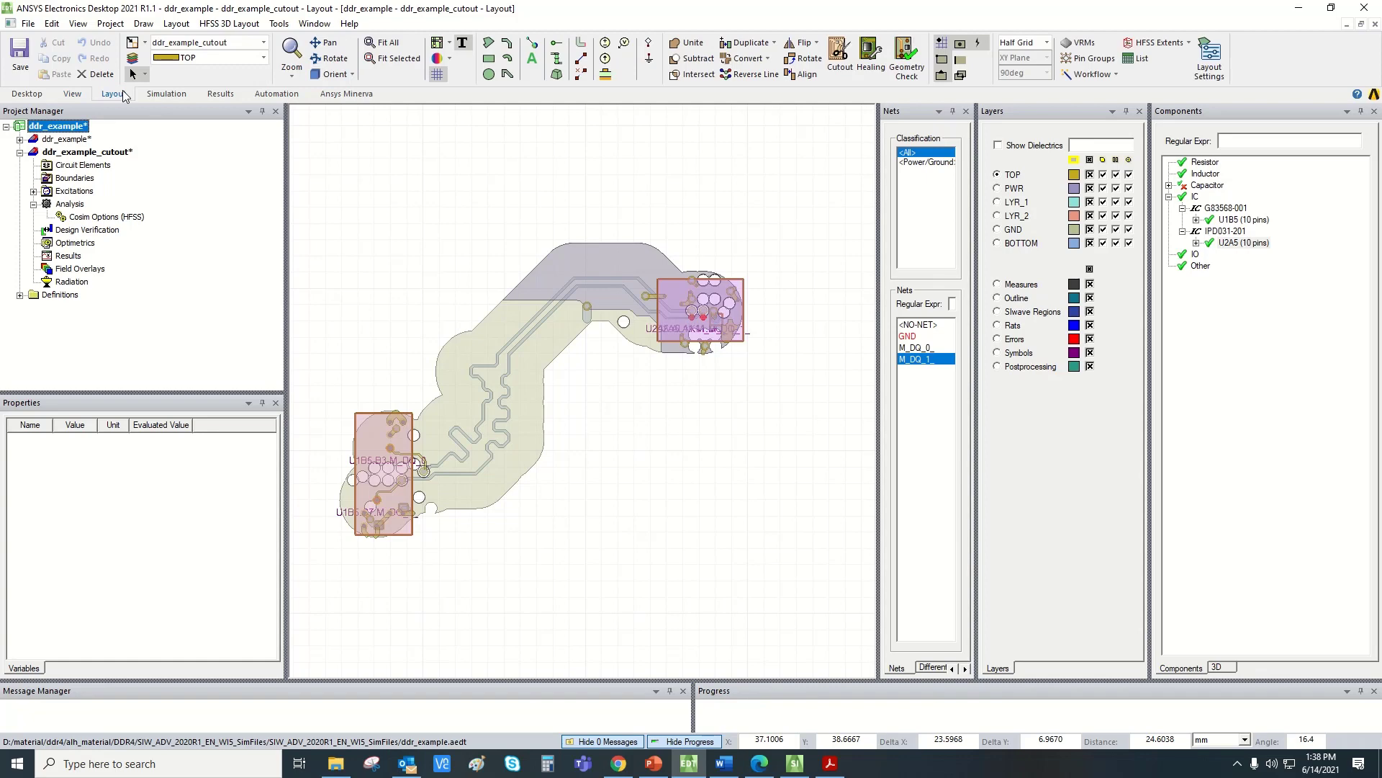
click(132, 61)
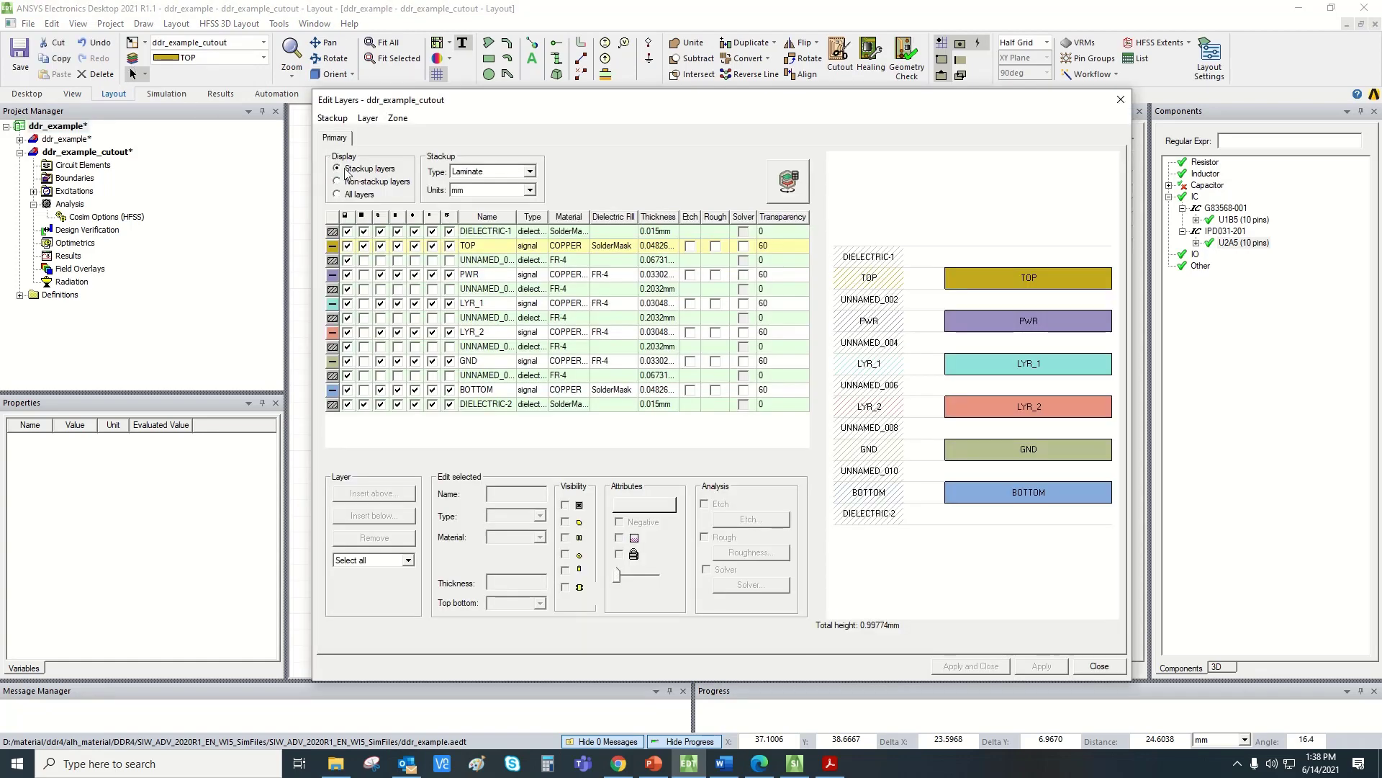
click(364, 184)
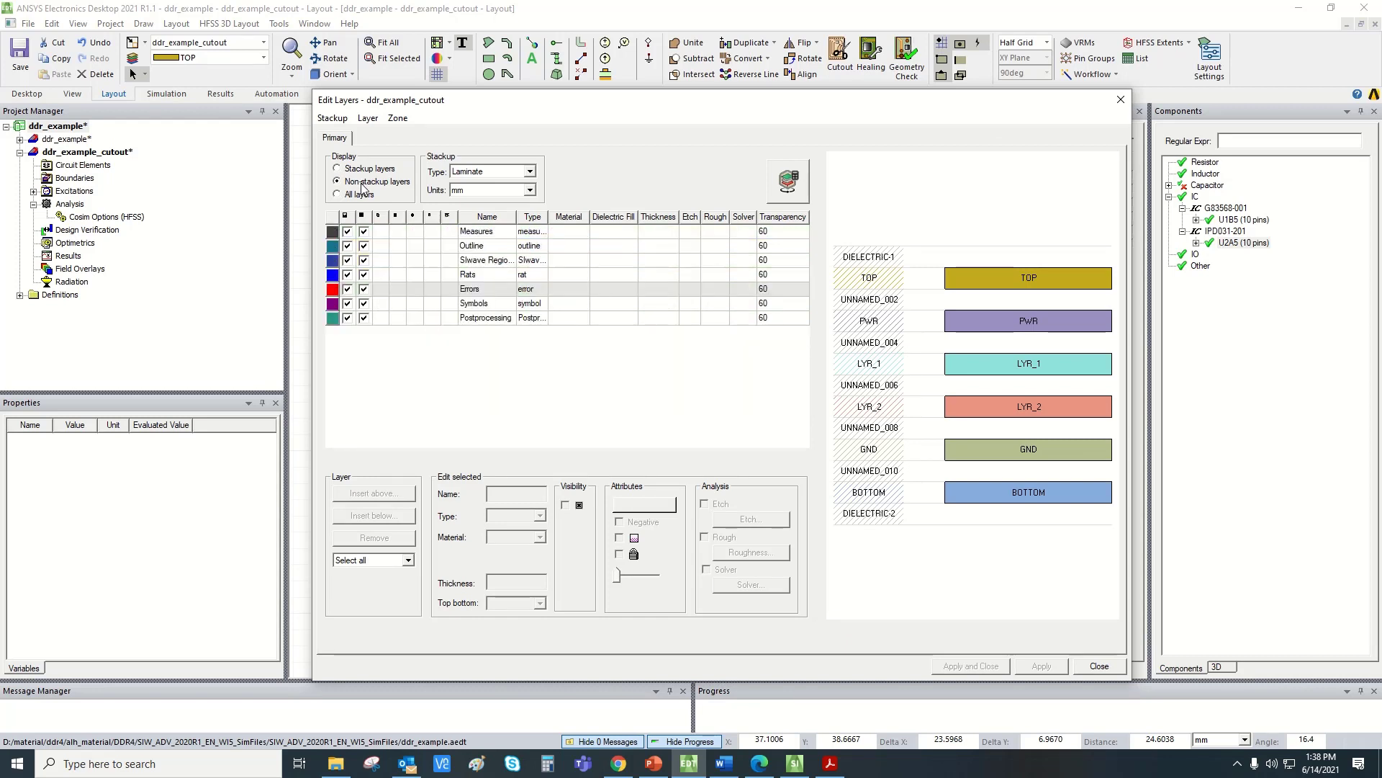
click(336, 264)
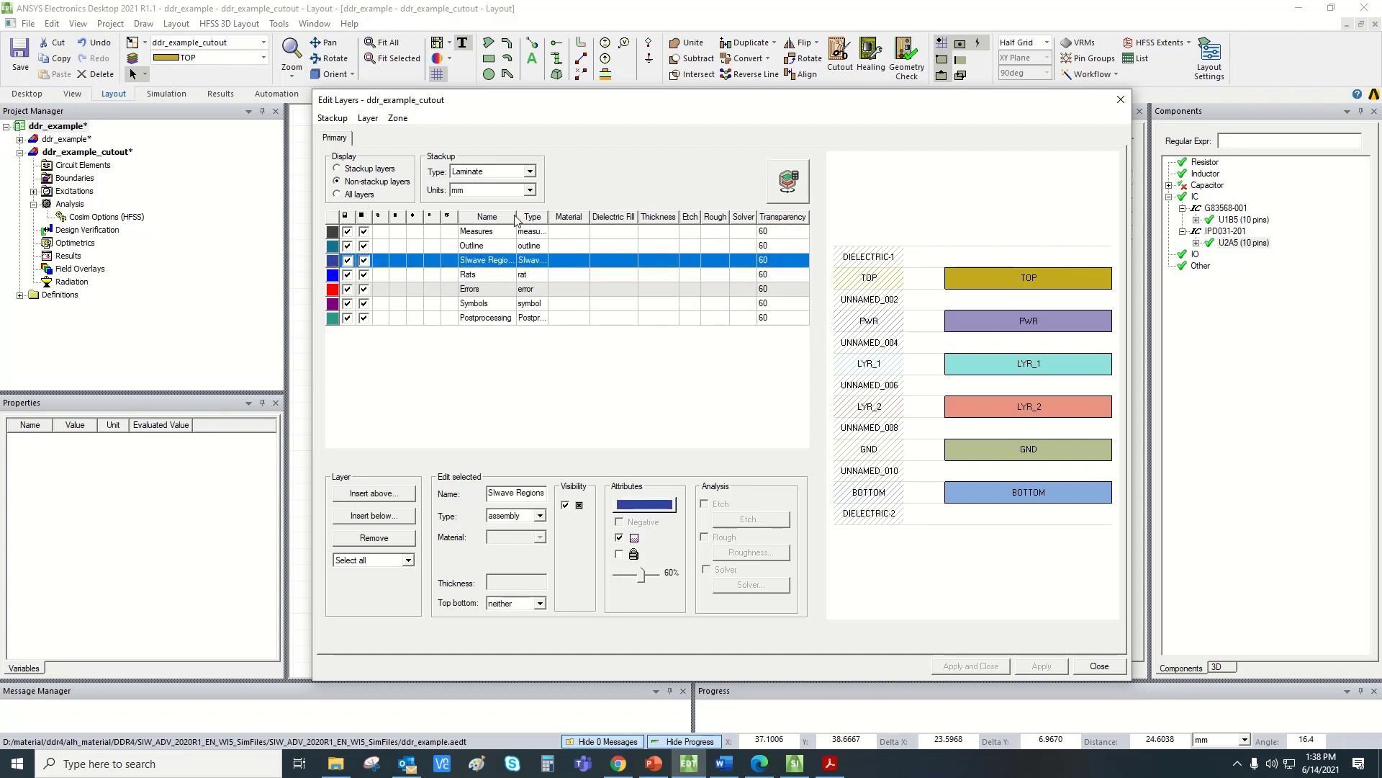
drag(515, 216, 556, 216)
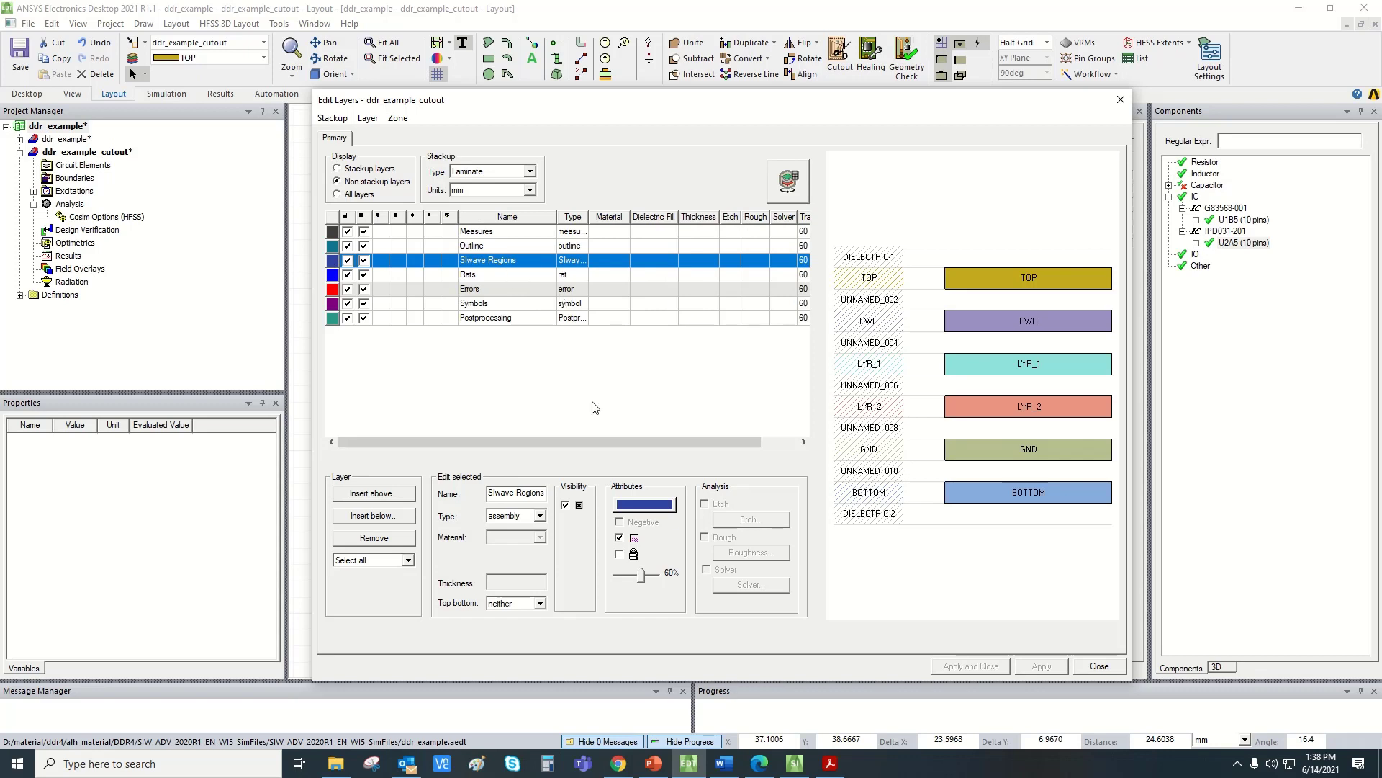
click(1099, 667)
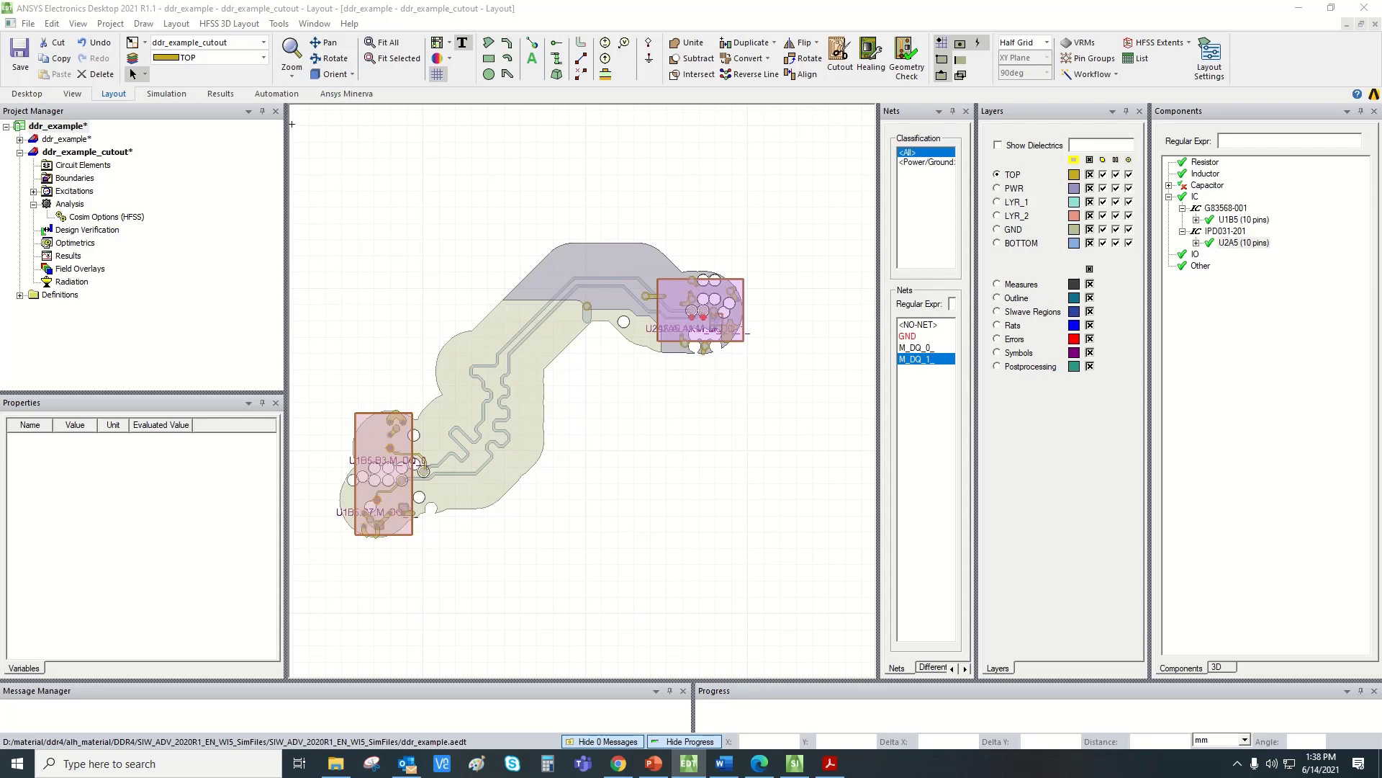
- Make SIwave Regions the active layer and draw a rectangle about 5.5 by 4.3 mm enclosing component U2A5
click(217, 61)
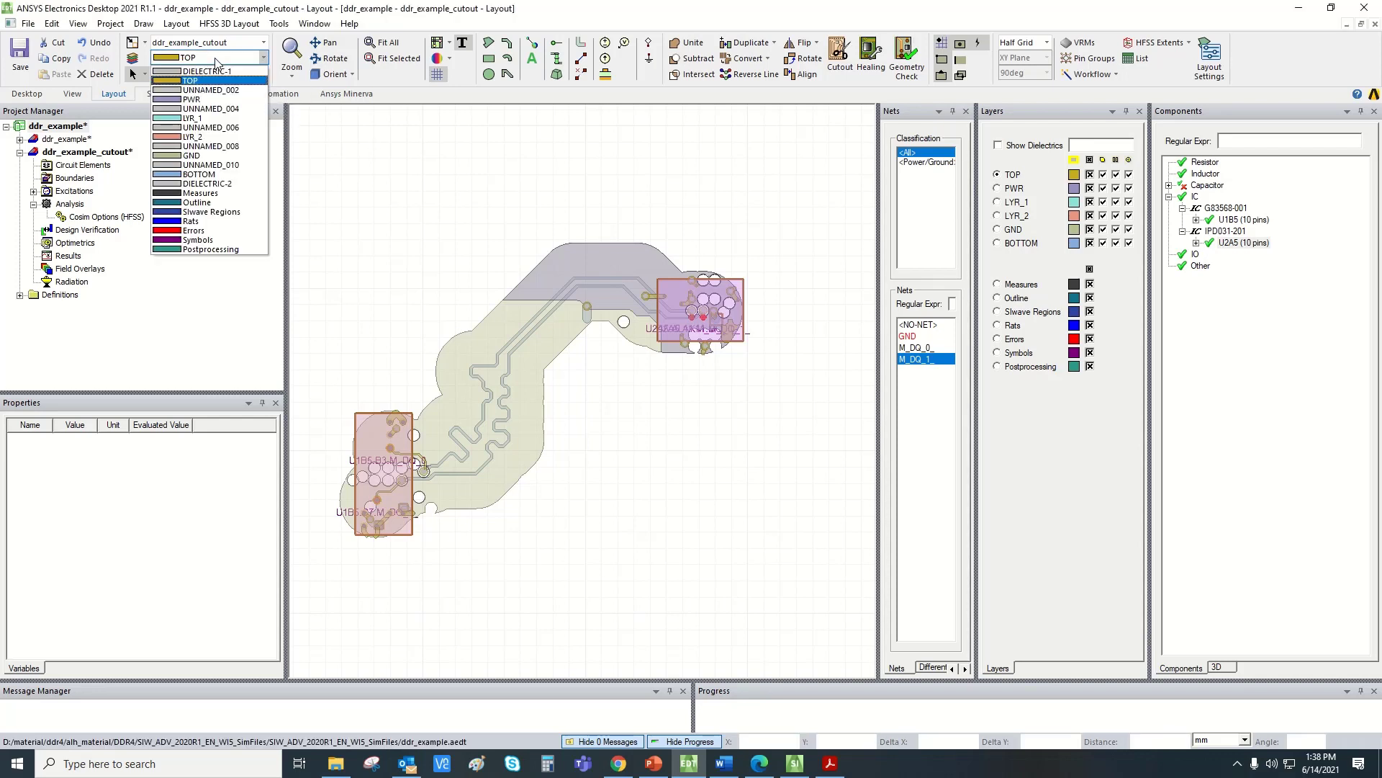
click(226, 212)
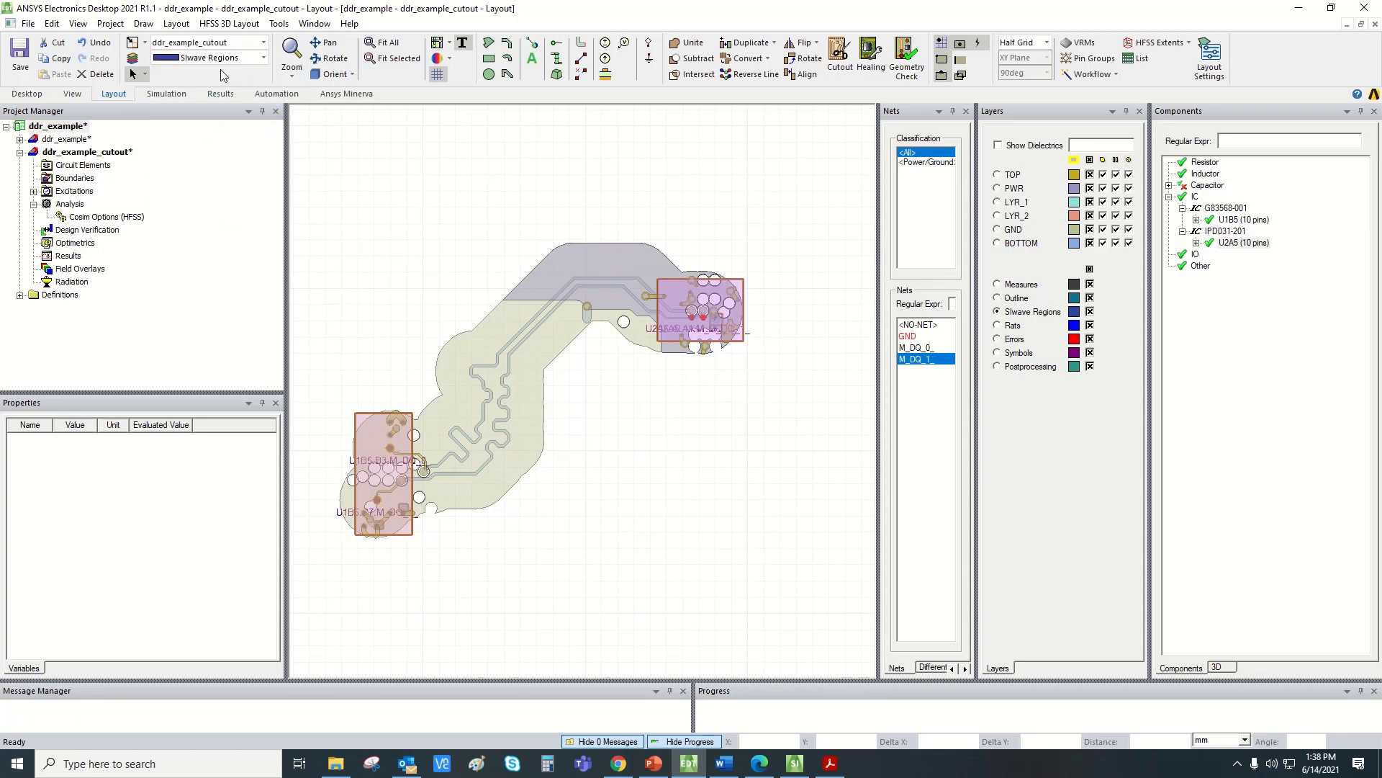
click(493, 74)
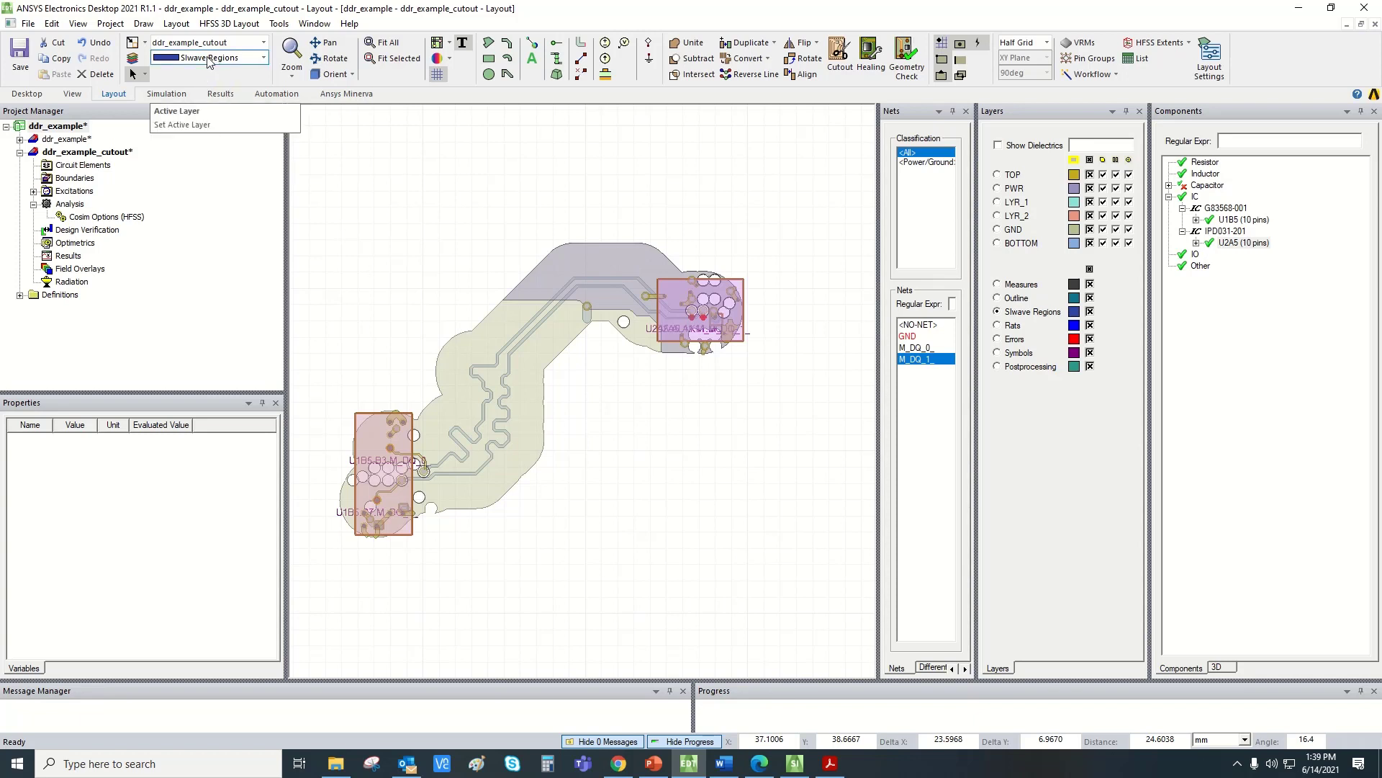
click(489, 63)
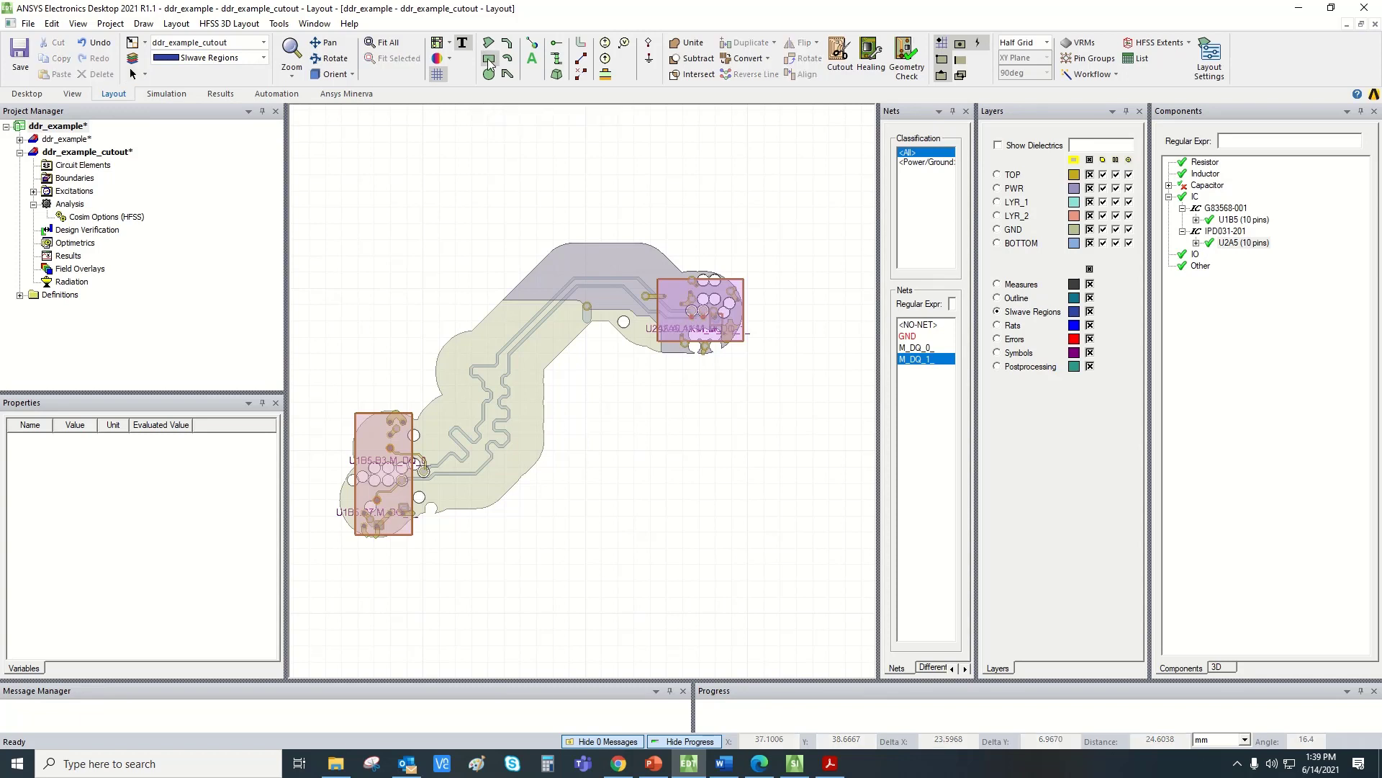
scroll(657, 308, up, 2)
scroll(800, 288, up, 2)
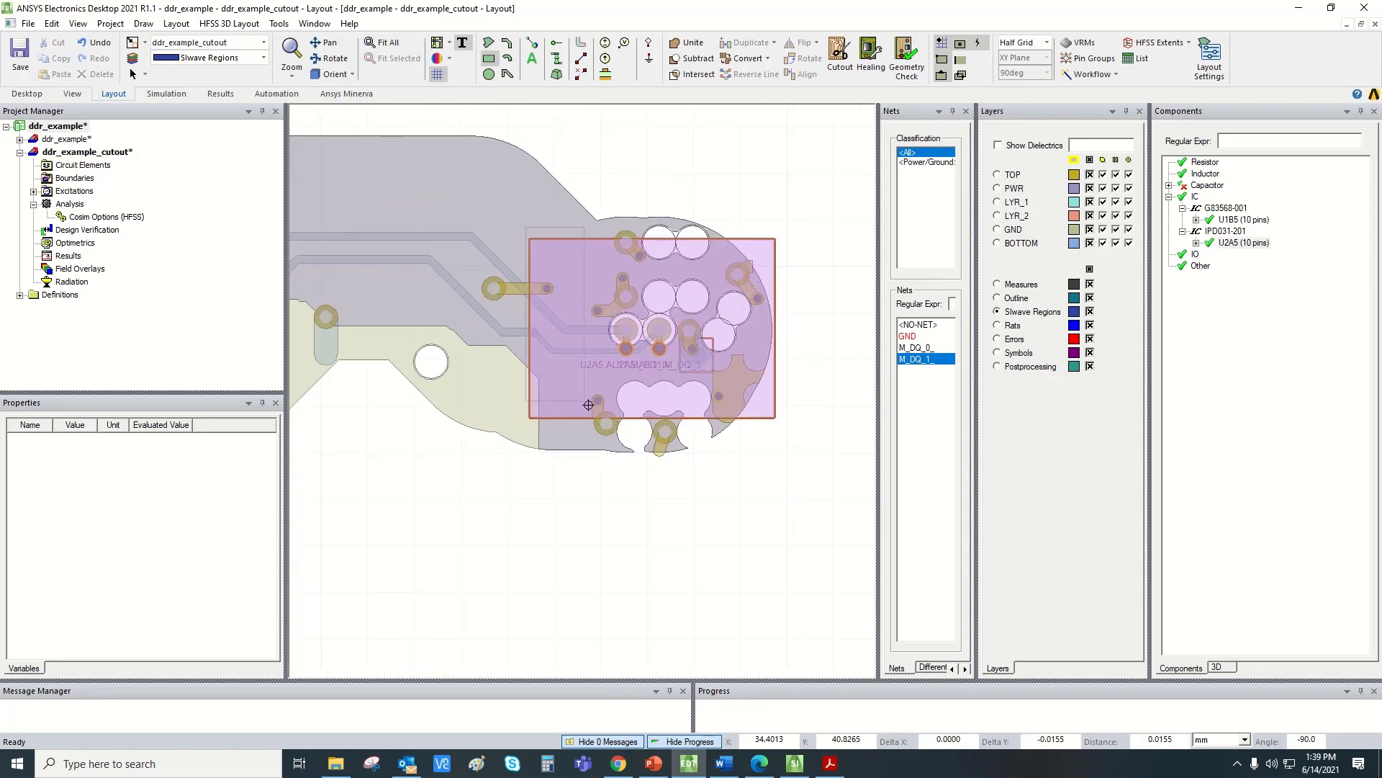
click(783, 425)
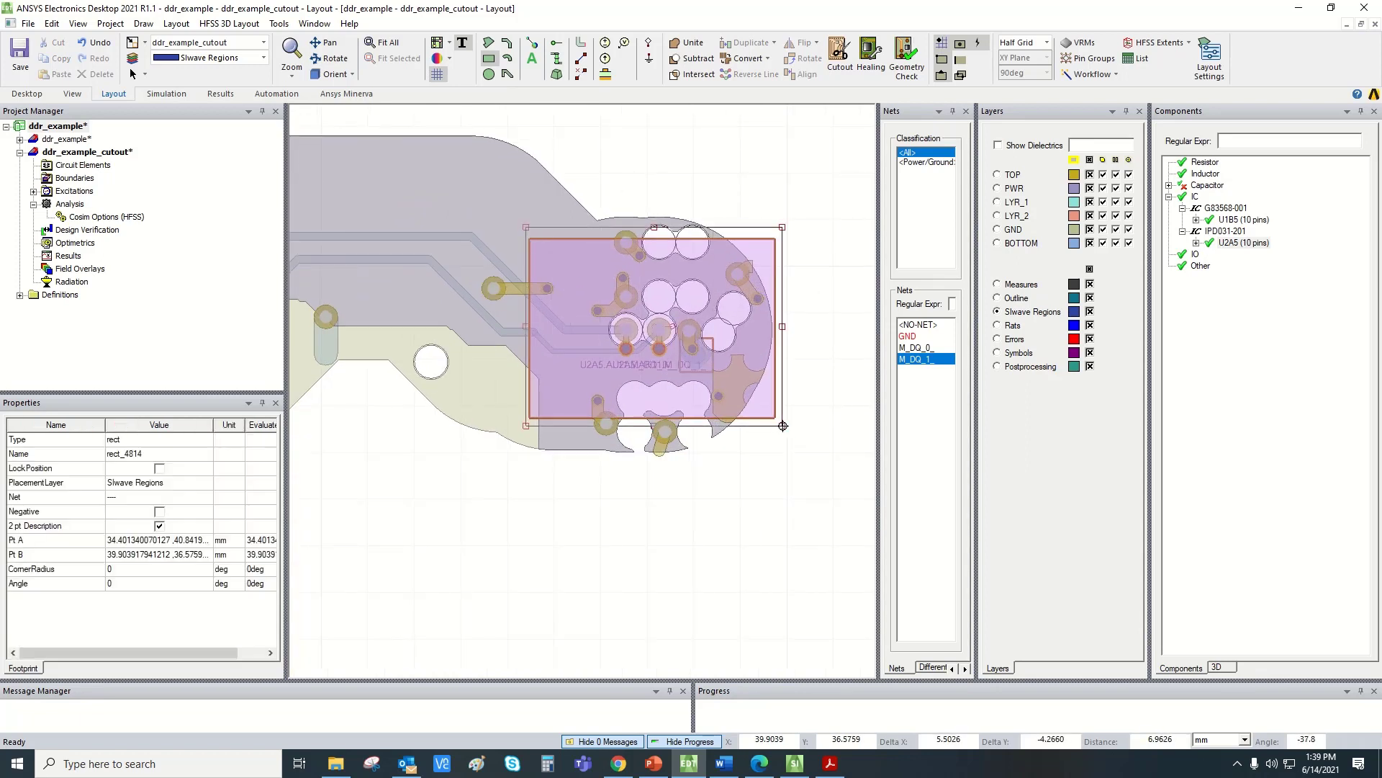
scroll(754, 437, down, 1)
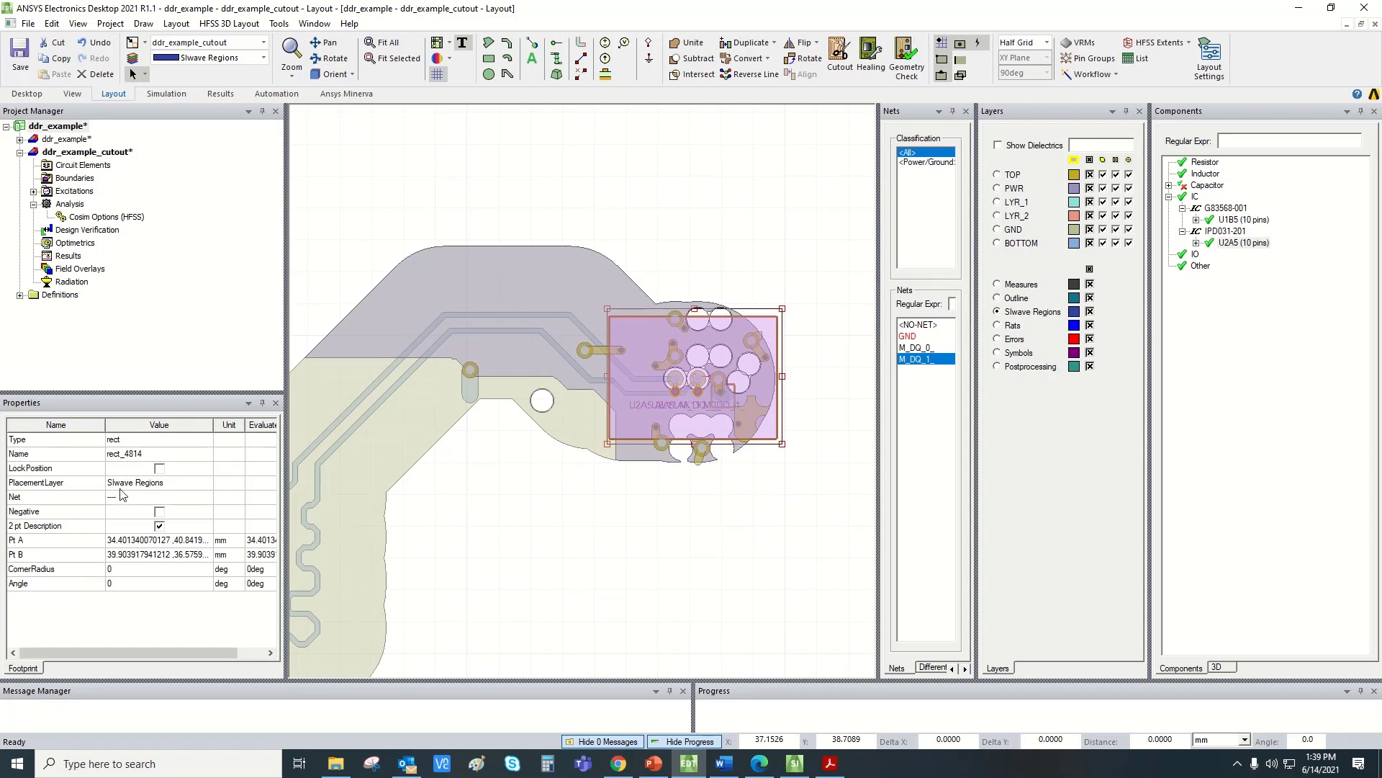
scroll(840, 226, down, 1)
scroll(840, 226, down, 1)
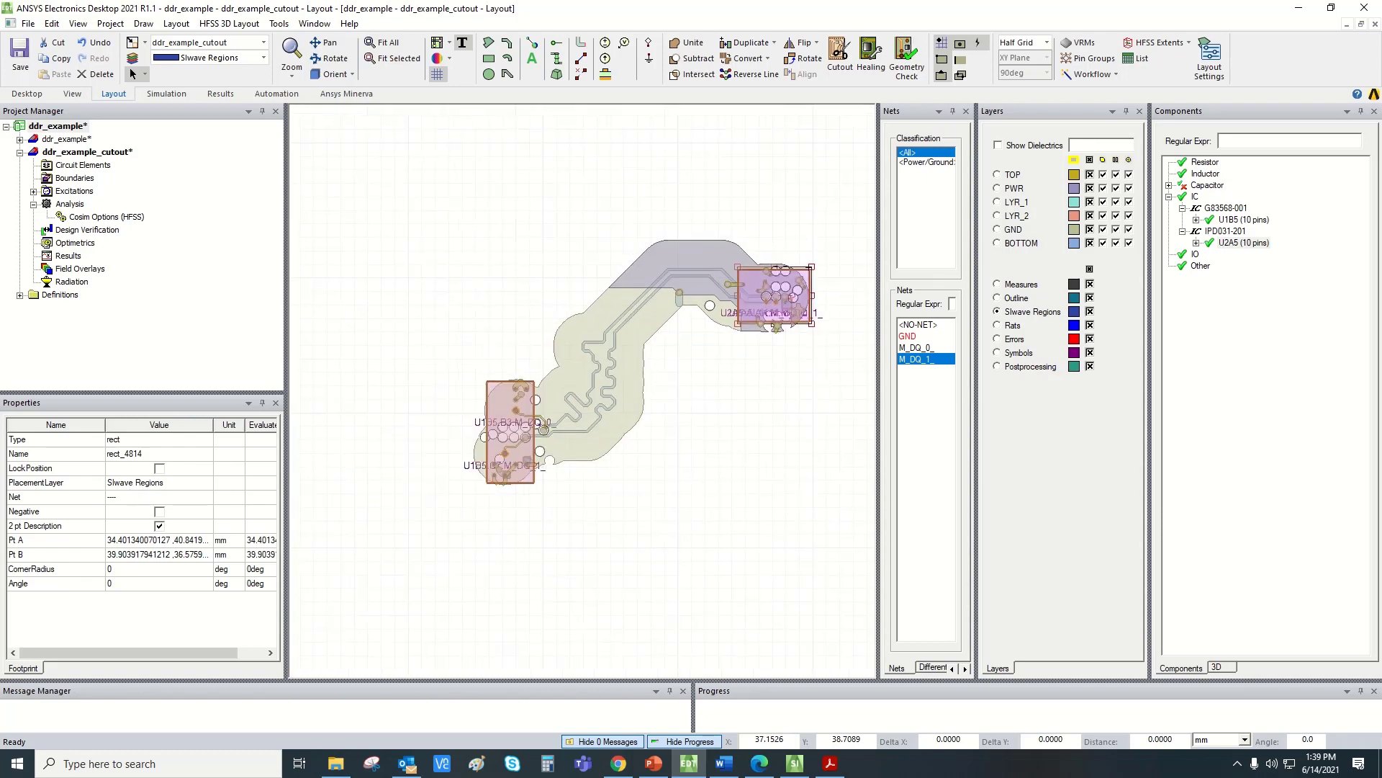
click(620, 536)
- Draw a second rectangle on the SIwave Regions layer, enclosing component U1B5 with a small margin
scroll(480, 489, up, 2)
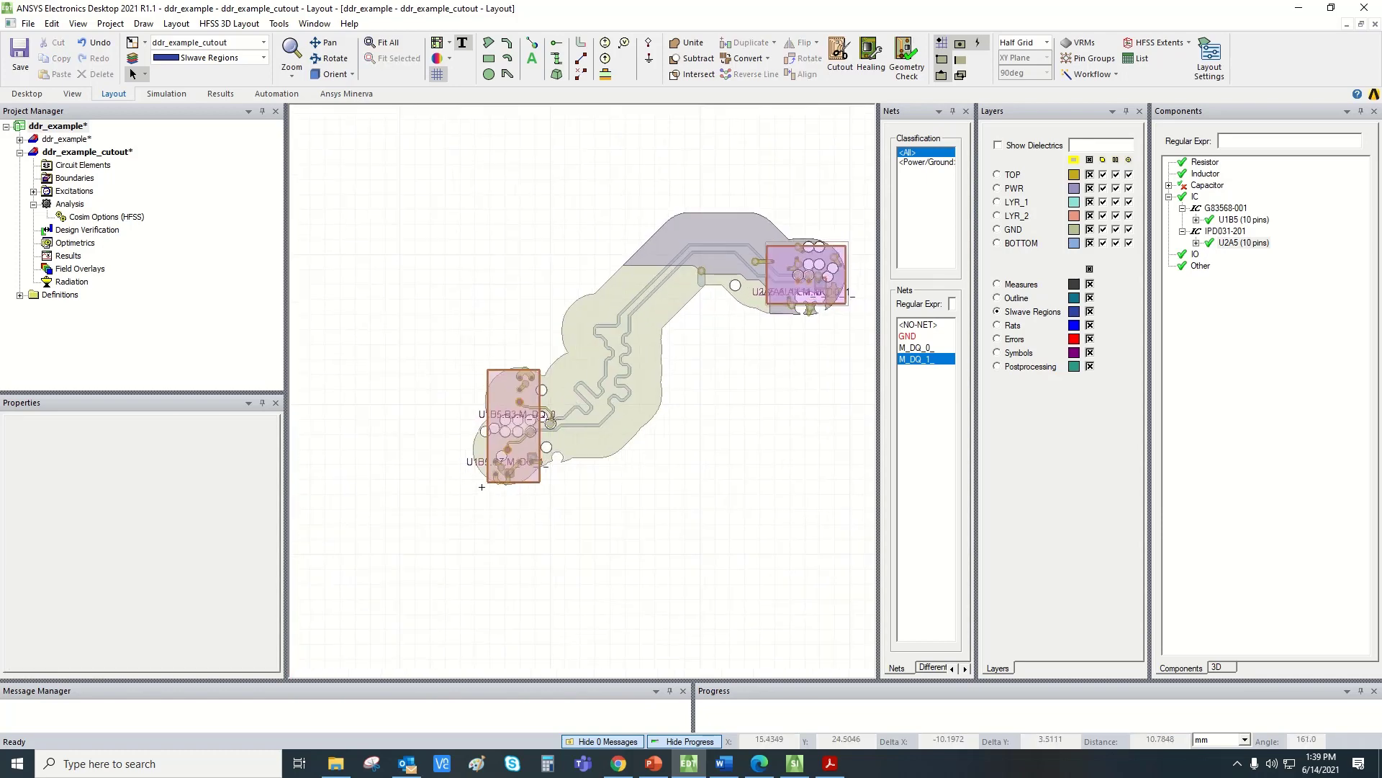
click(489, 60)
scroll(581, 551, up, 1)
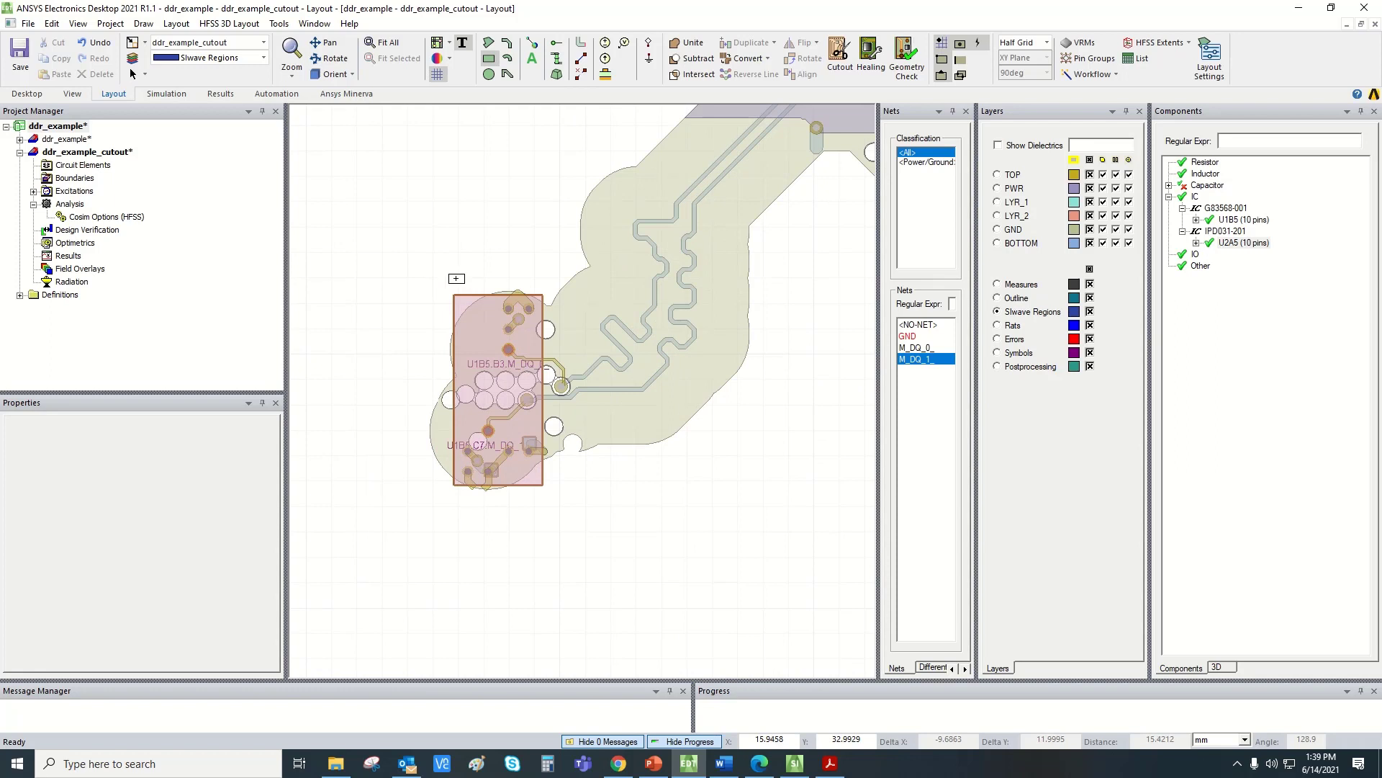
click(442, 293)
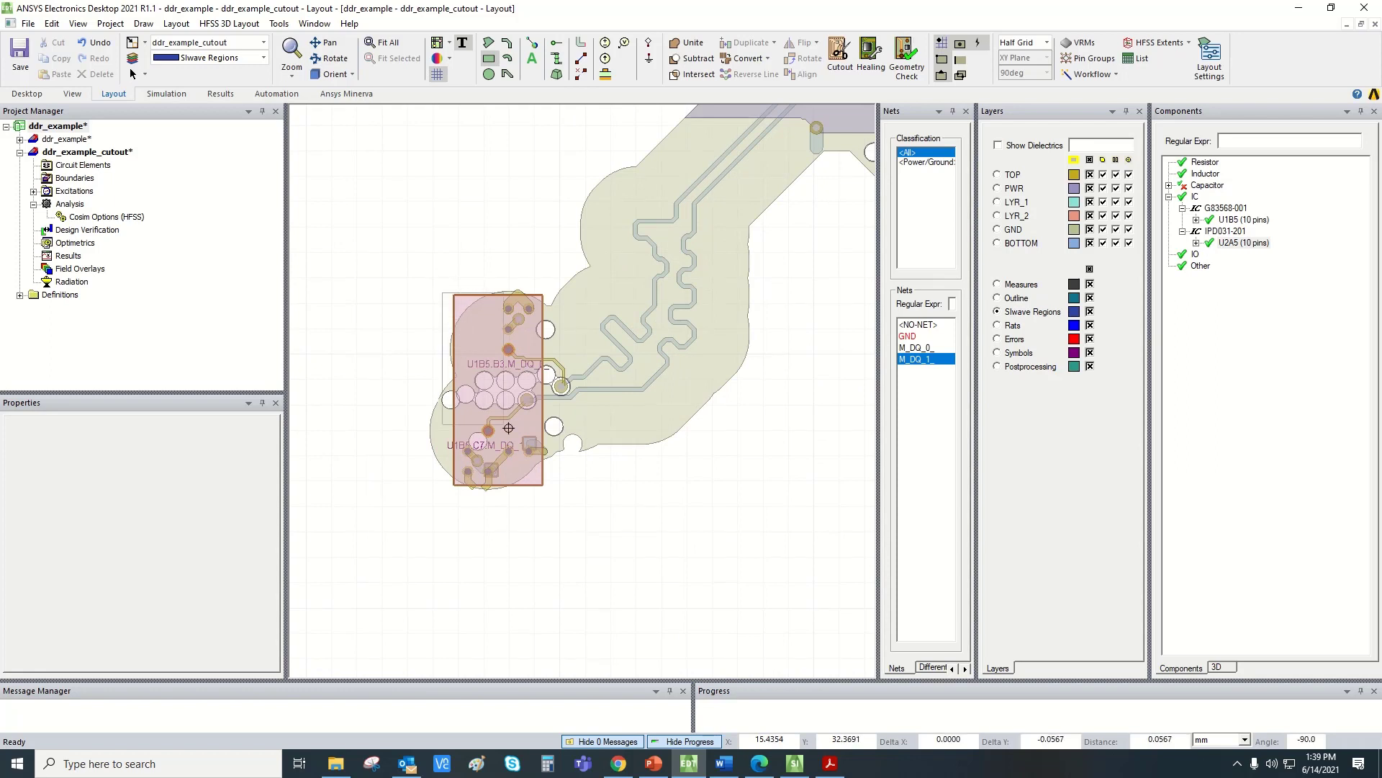
click(551, 493)
scroll(371, 471, down, 2)
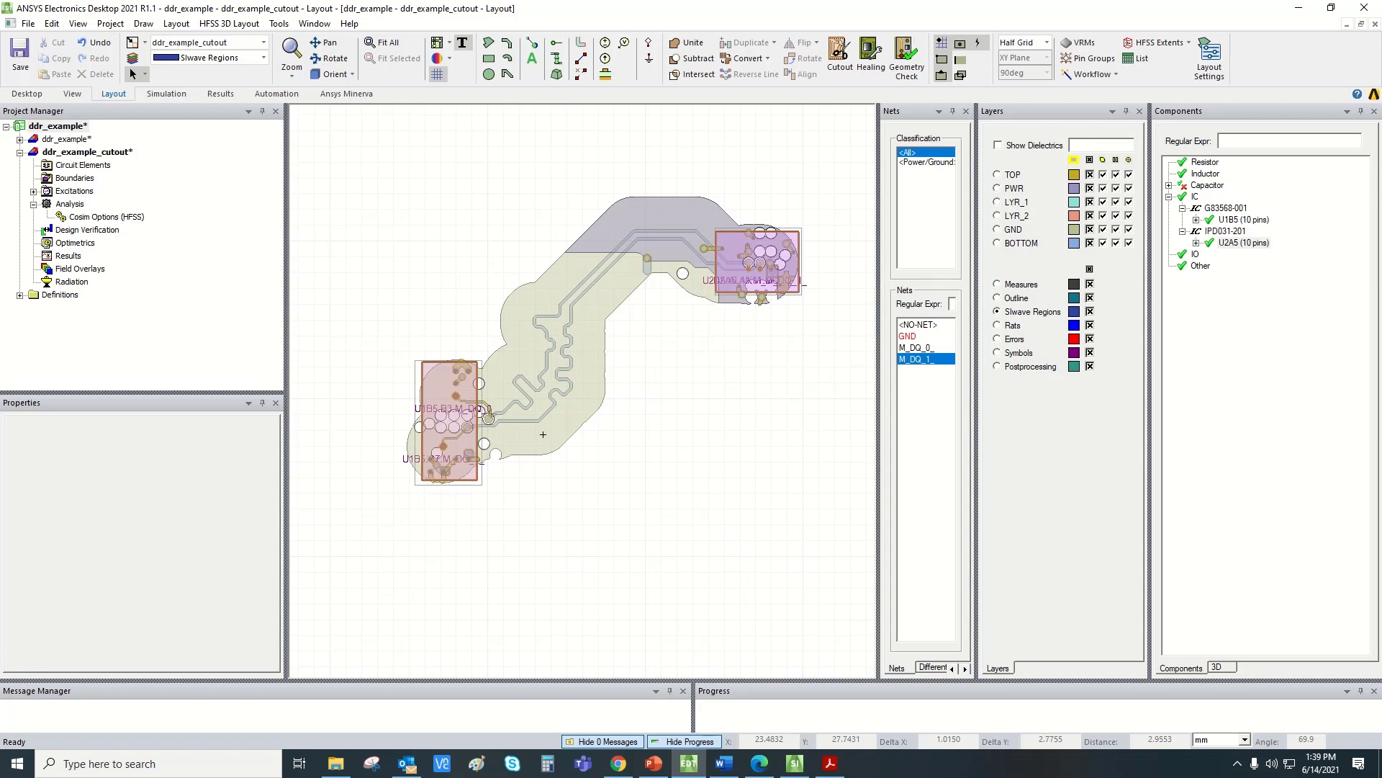
- Add an advanced HFSS solution setup at 5 GHz with an interpolating sweep from 0 to 20 GHz in 0.05 GHz steps
right_click(75, 207)
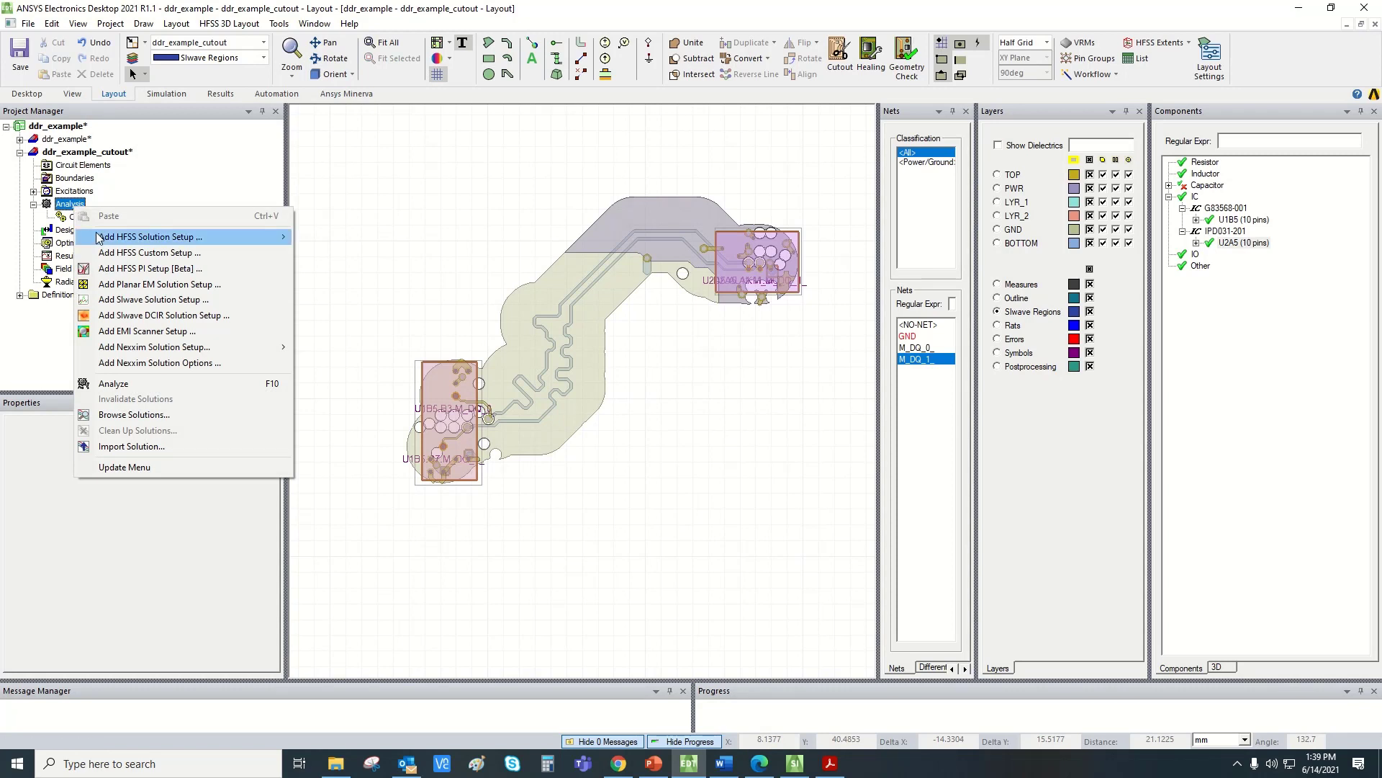
mouse_move(230, 242)
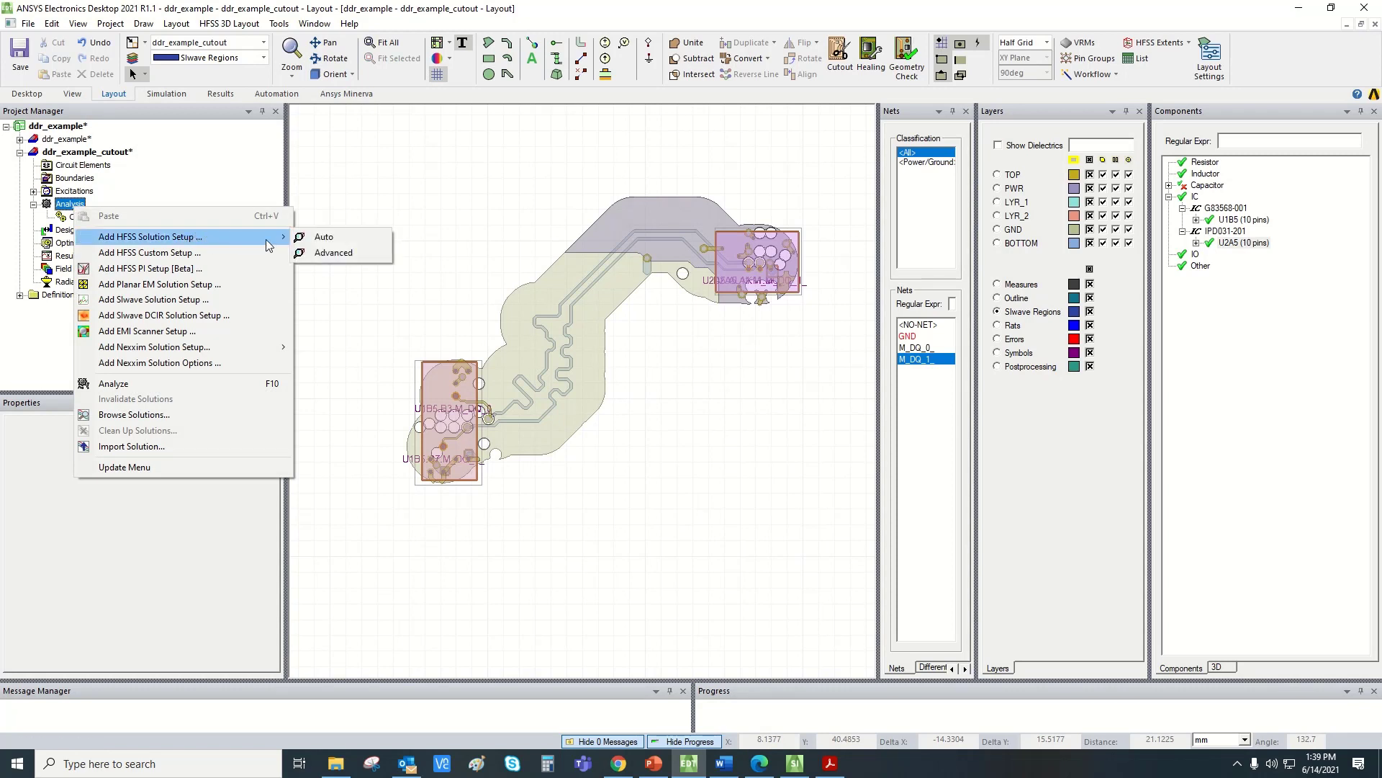
click(339, 252)
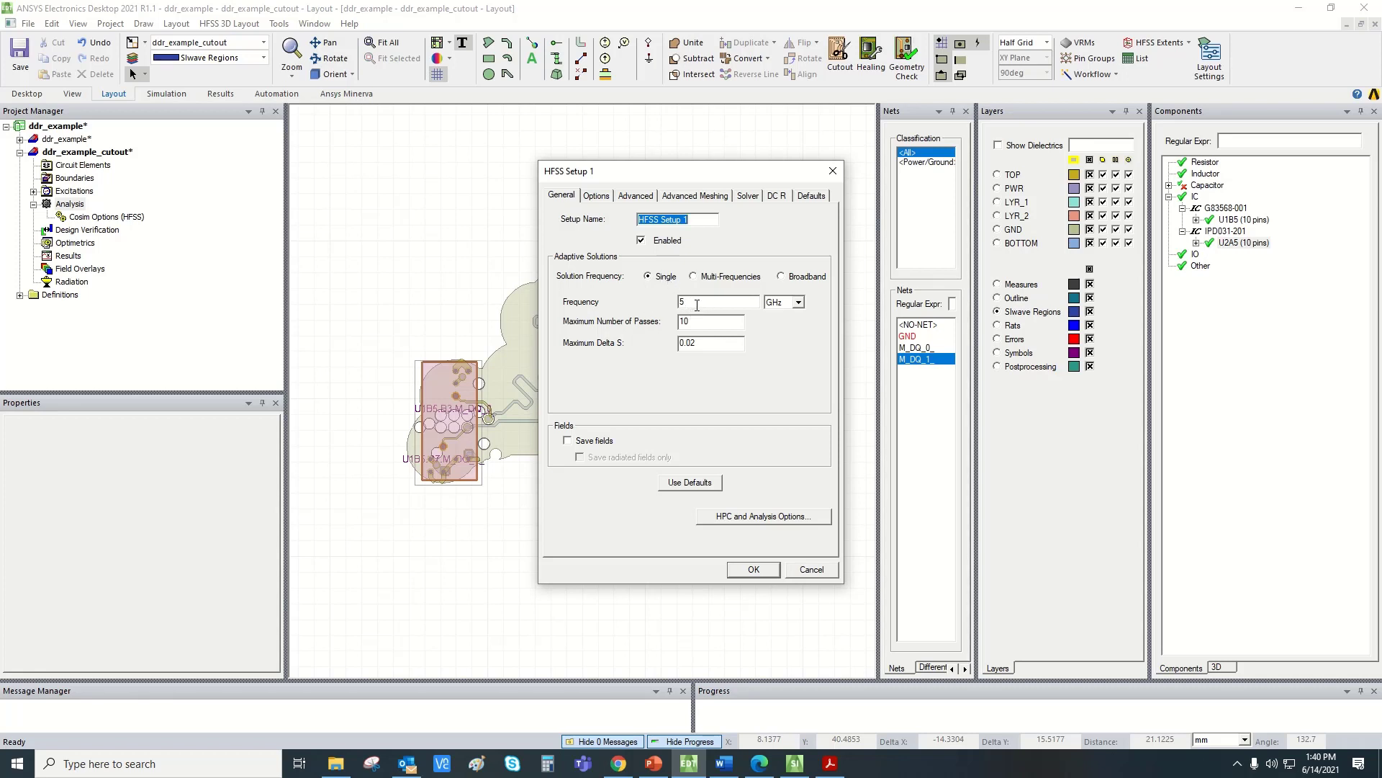
click(765, 563)
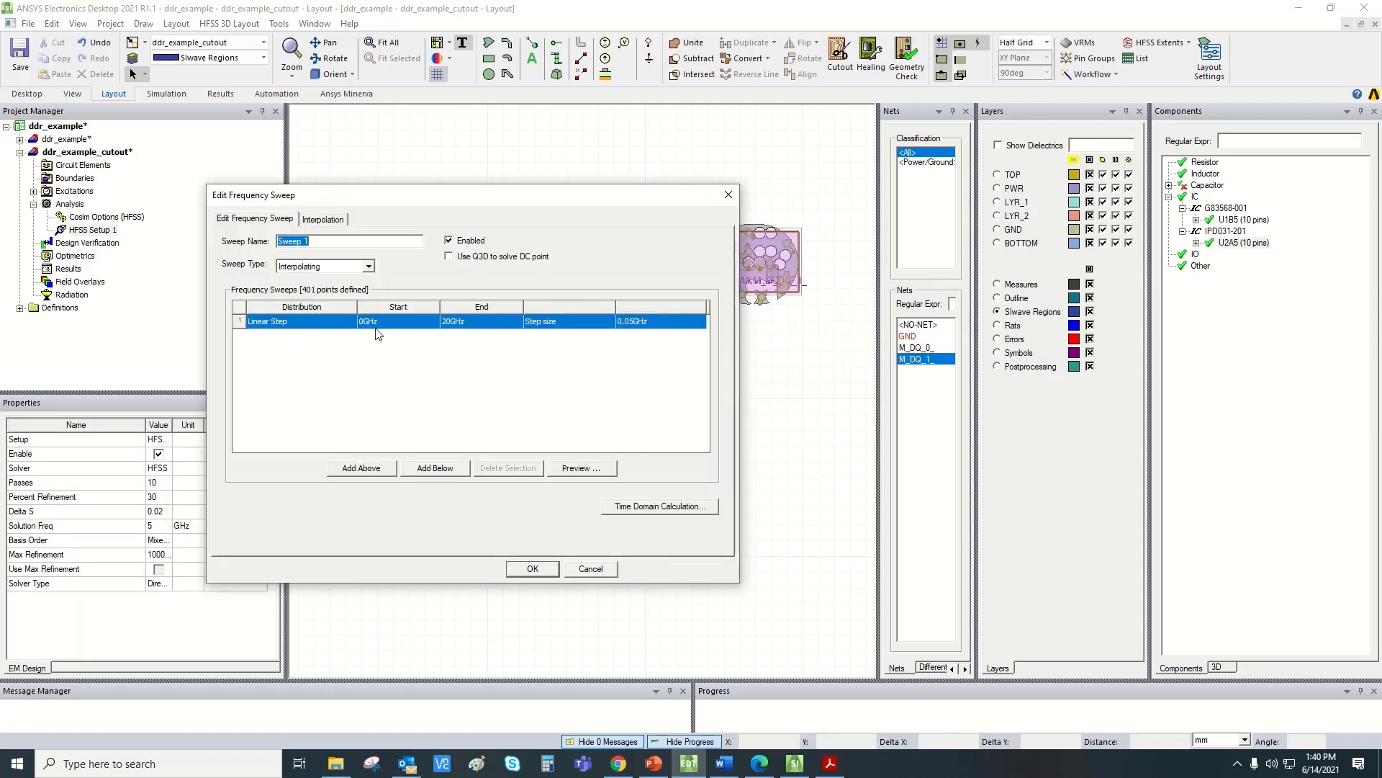
click(531, 569)
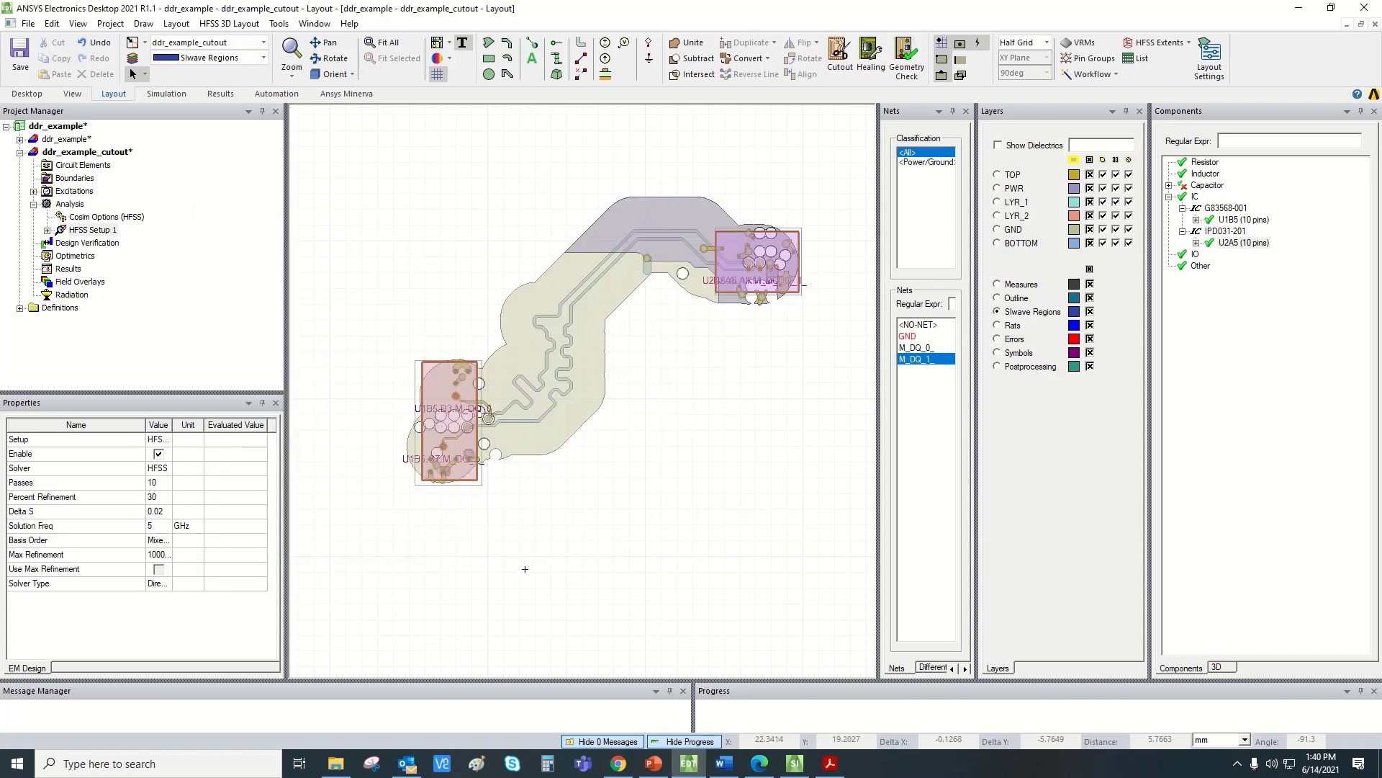
click(46, 231)
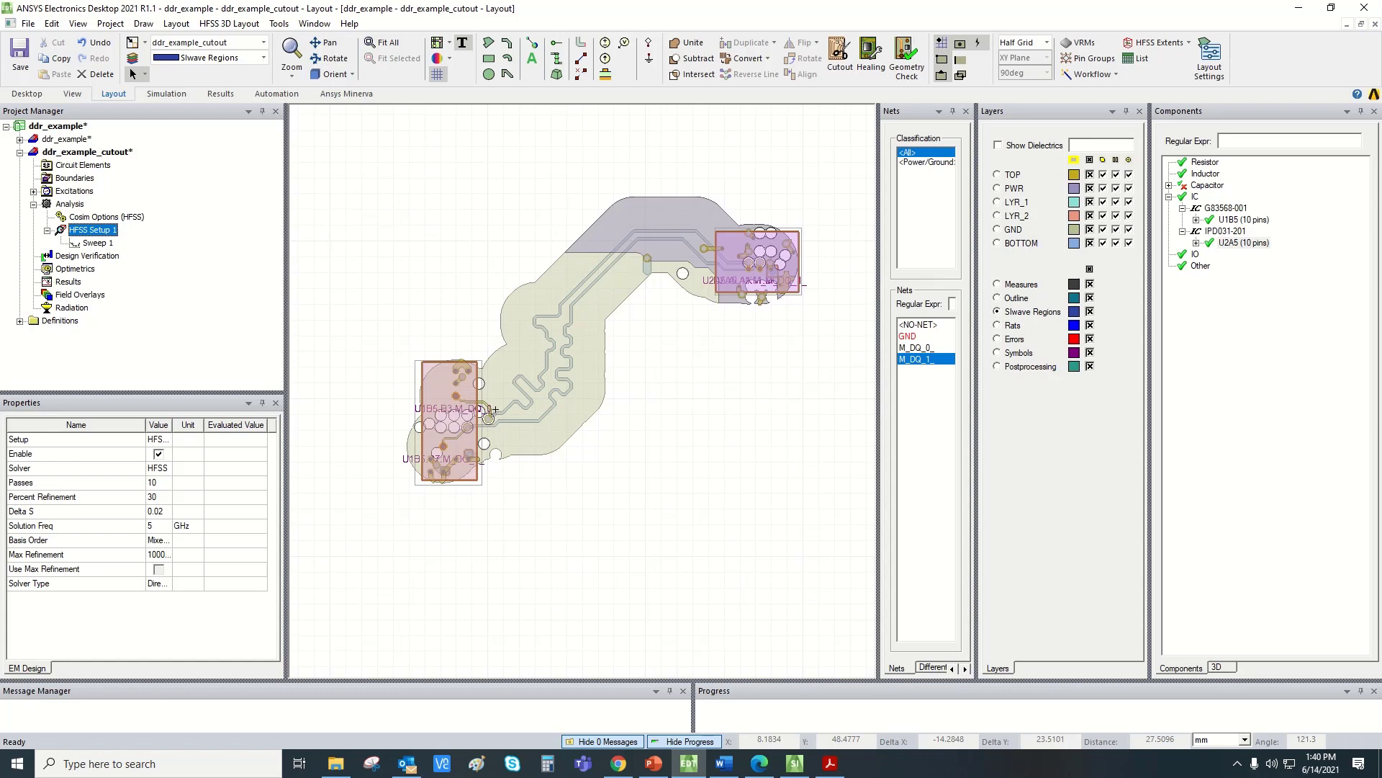
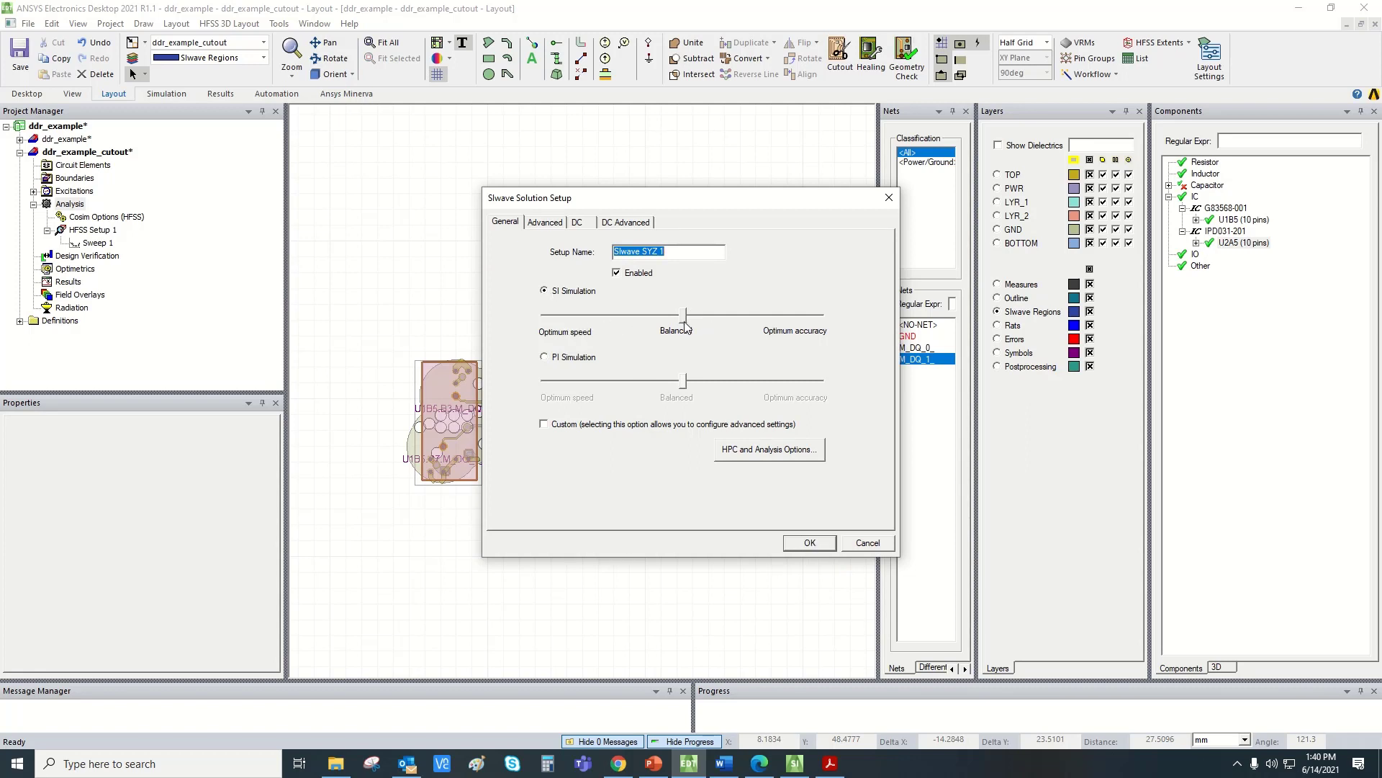
- Add the SIwave SYZ setup with balanced SI simulation and set its interpolating sweep range from 0 MHz to 20 GHz
click(810, 542)
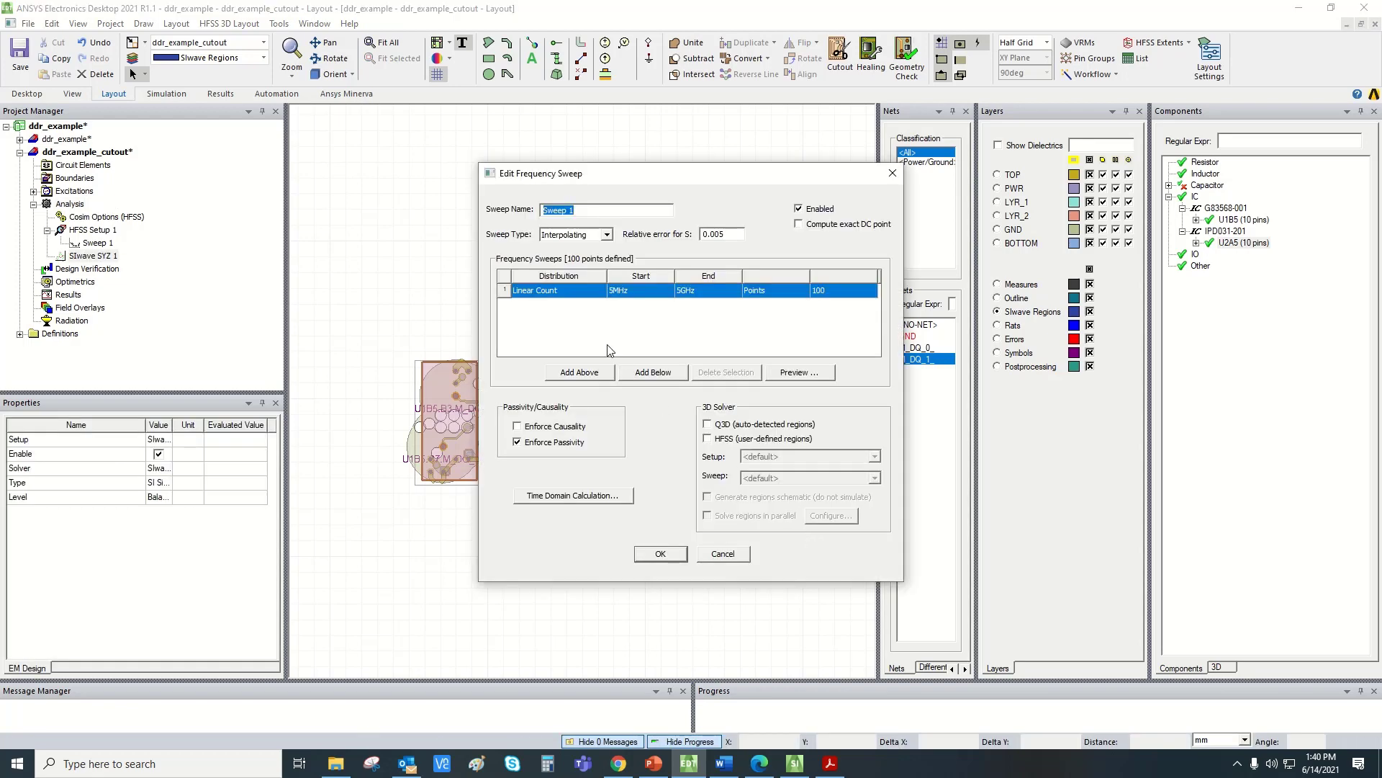
click(613, 292)
click(612, 293)
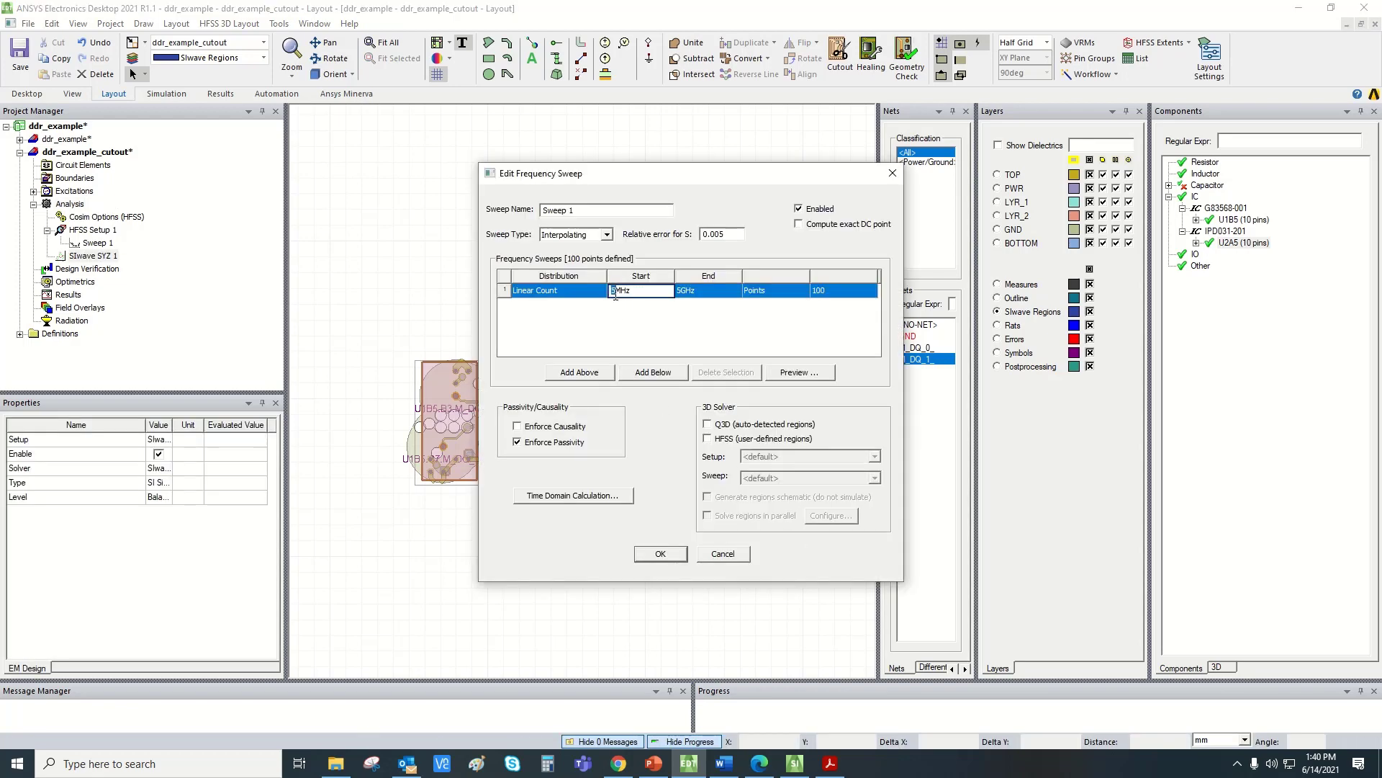
text(0)
click(683, 314)
click(681, 291)
click(680, 291)
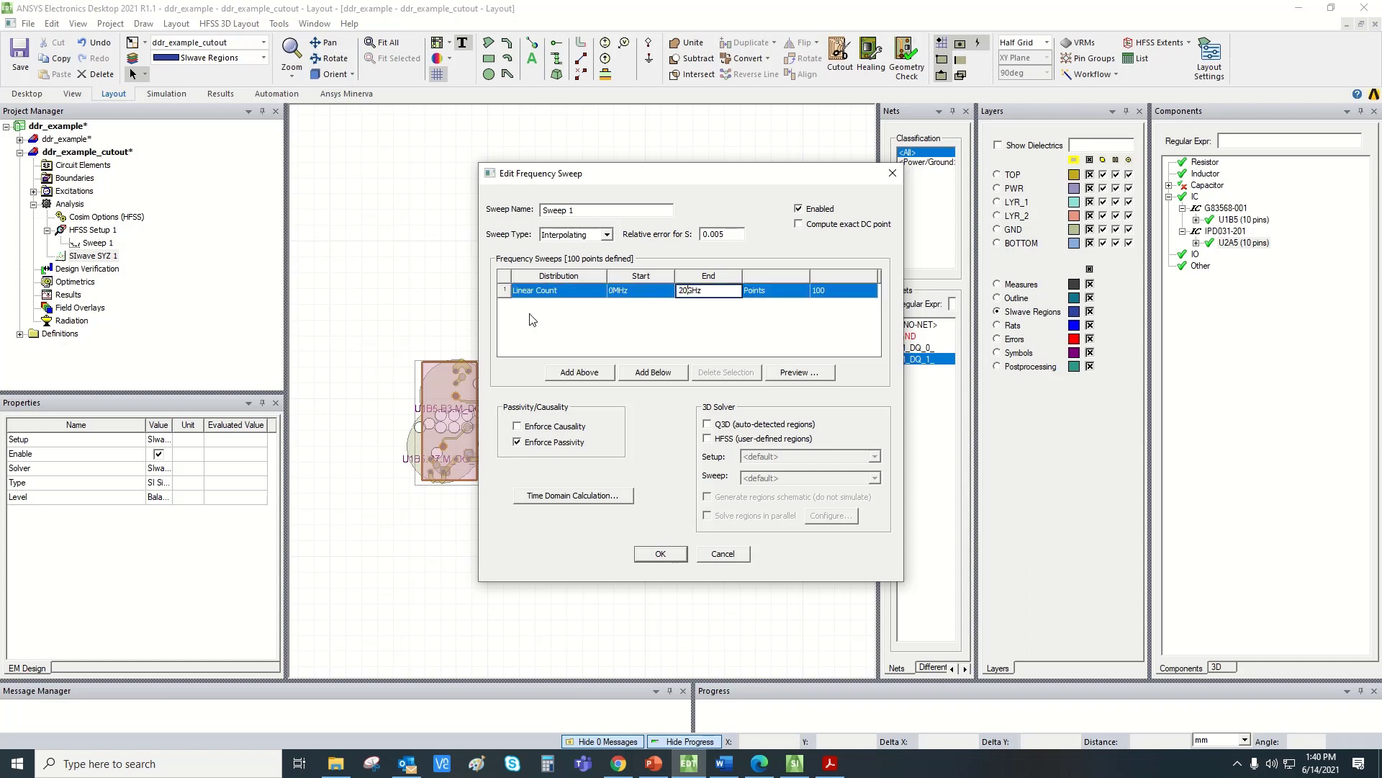
- Change the SIwave sweep's distribution to Linear Step with a step size of 0.05 GHz
click(553, 292)
click(560, 295)
click(562, 308)
click(824, 292)
click(825, 292)
key(BackSpace)
text(0)
click(828, 324)
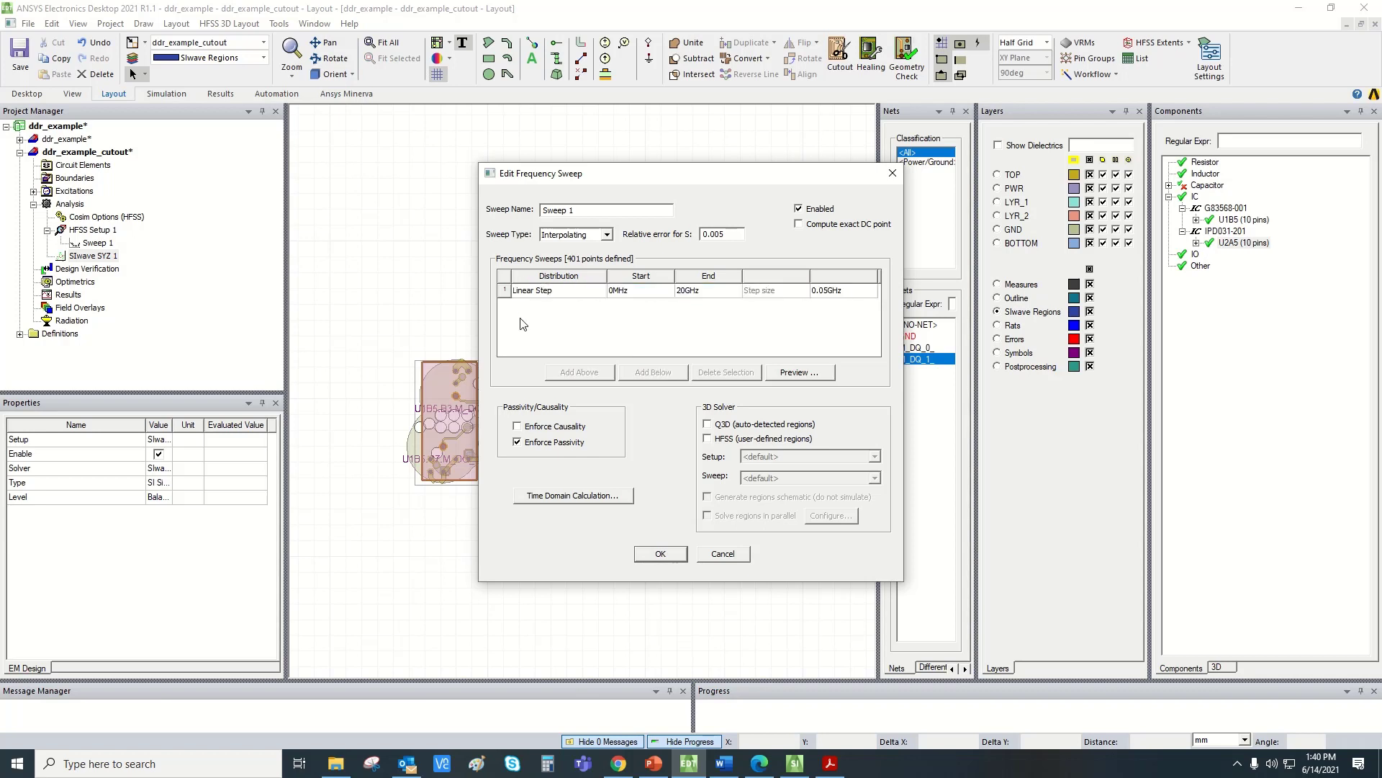
click(507, 290)
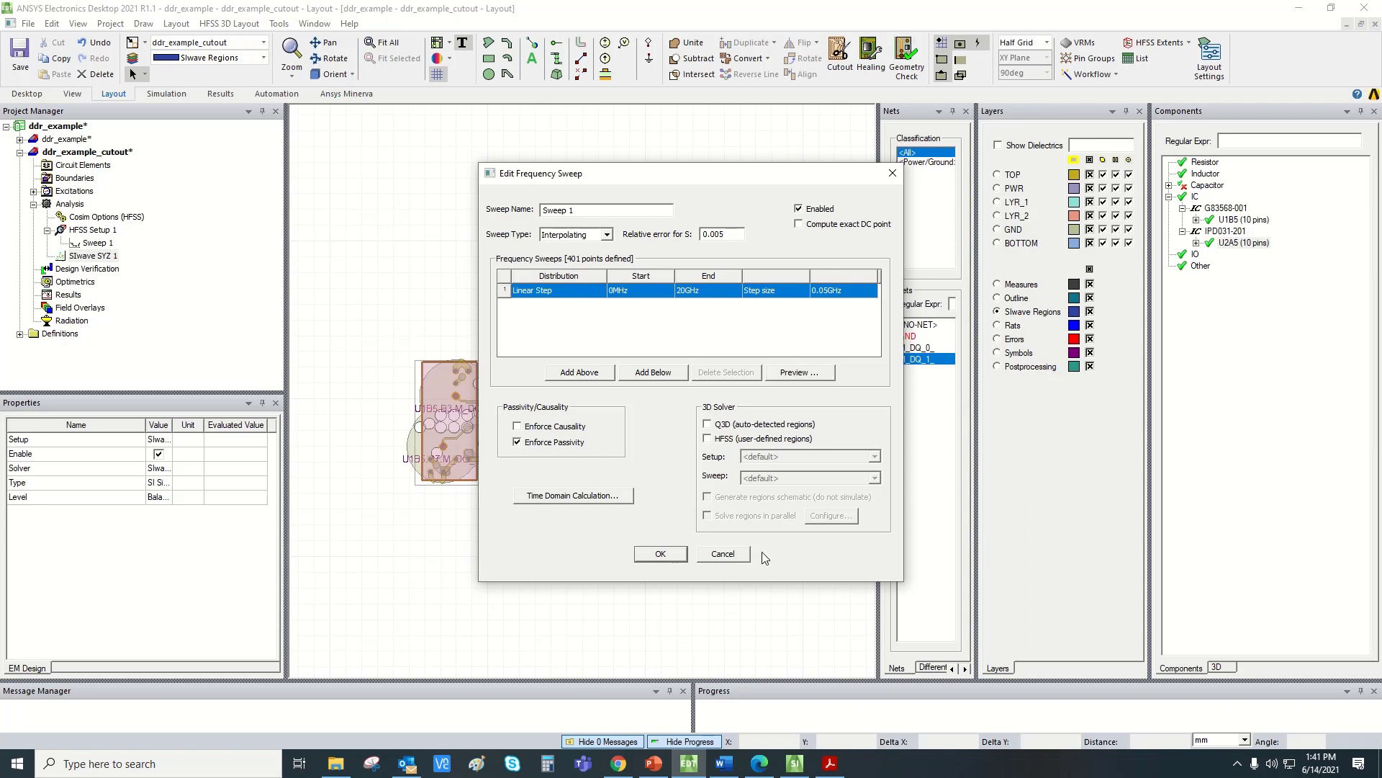
- Enable the HFSS user-defined regions solver for the SIwave sweep, using HFSS Setup 1 and Sweep 1, and accept the sweep
click(708, 440)
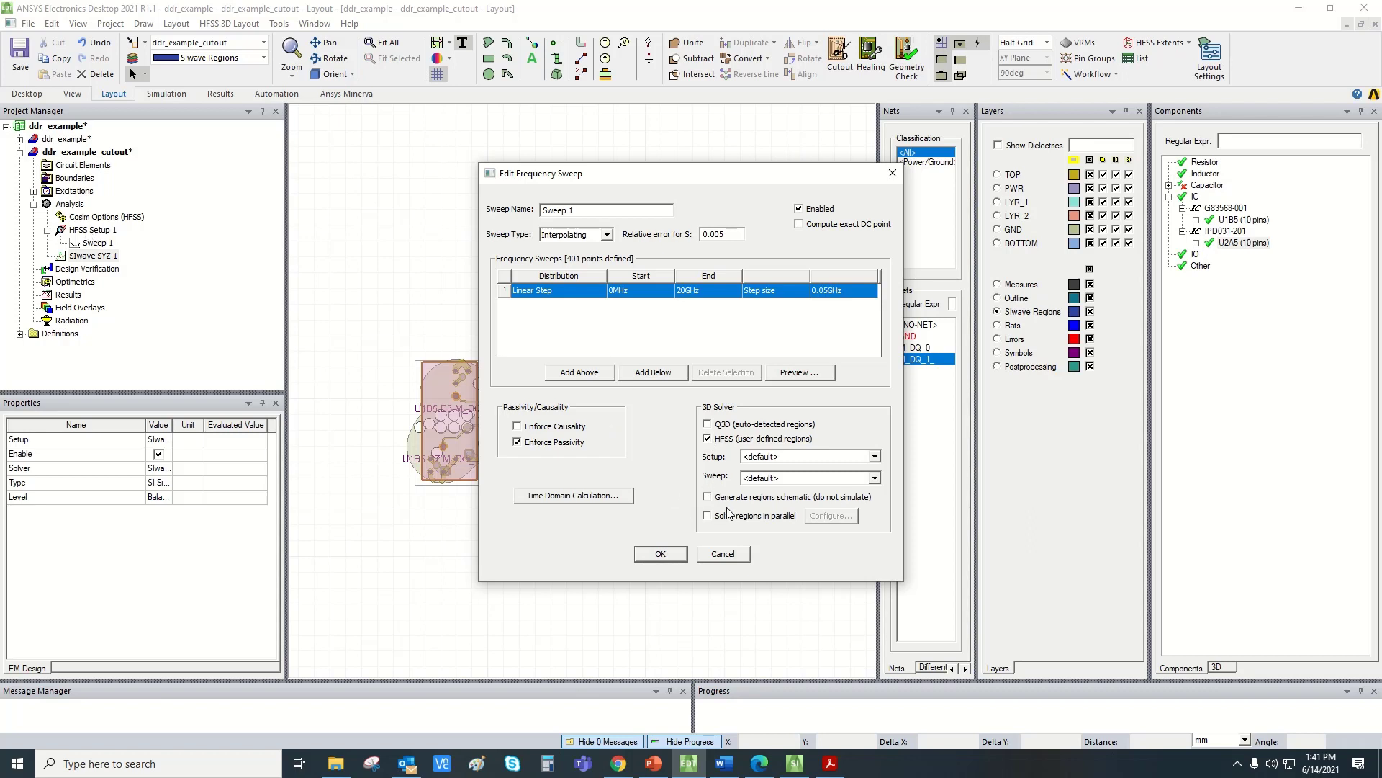
click(779, 460)
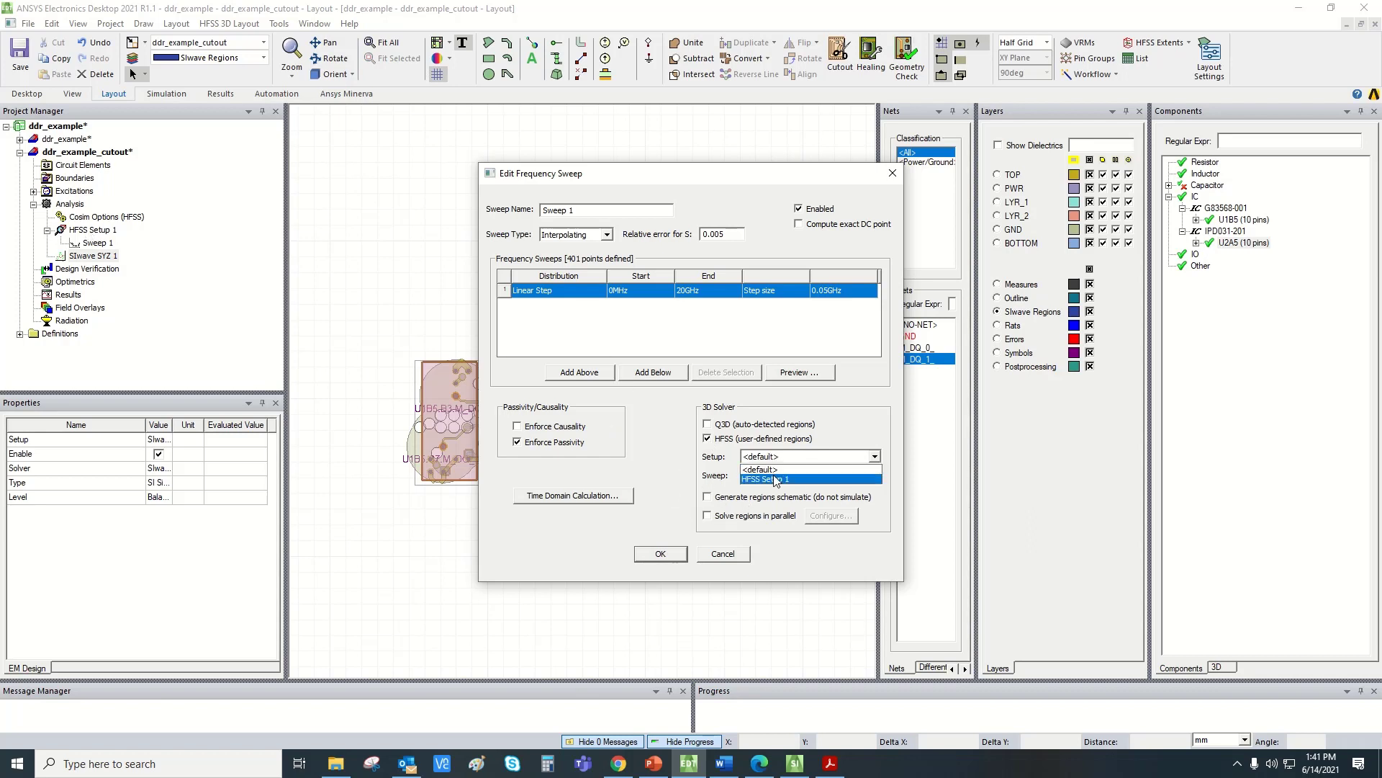
click(776, 479)
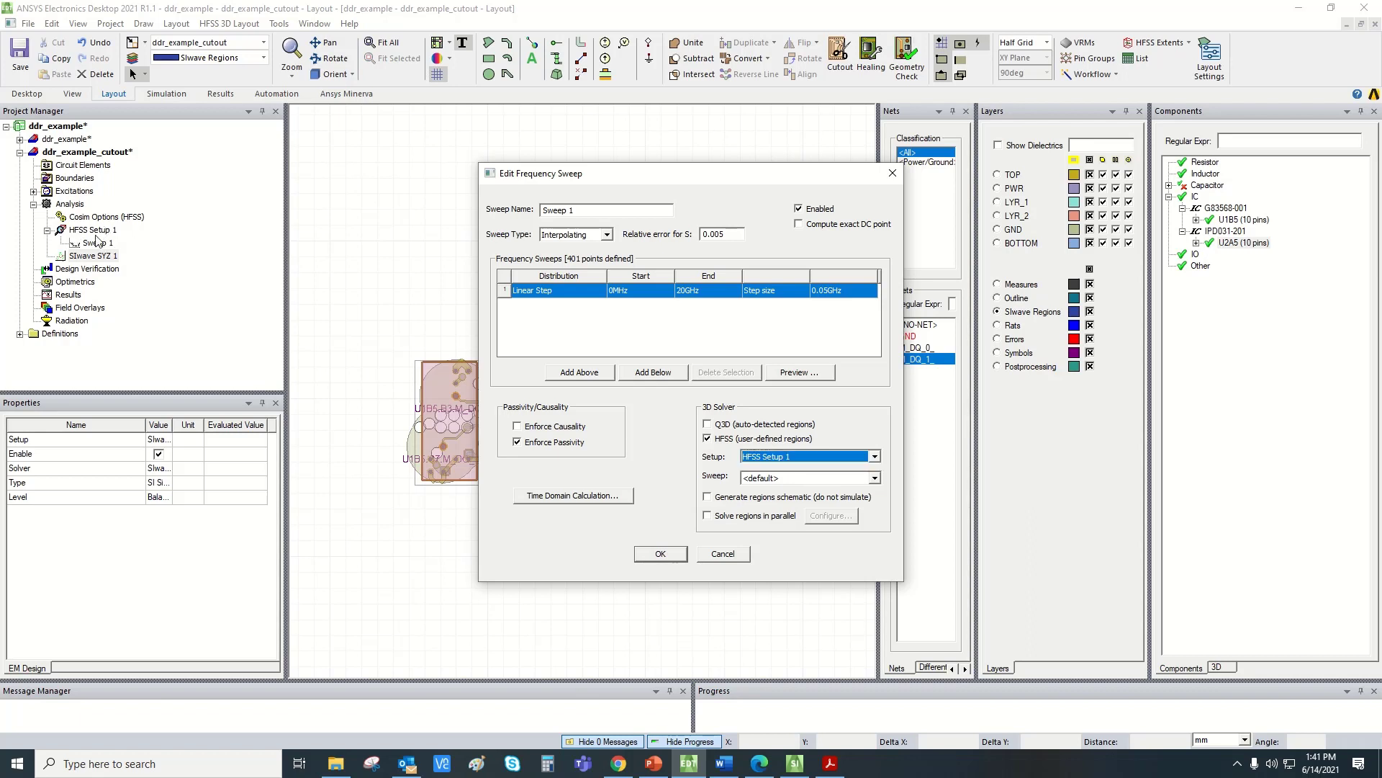
click(794, 475)
click(772, 502)
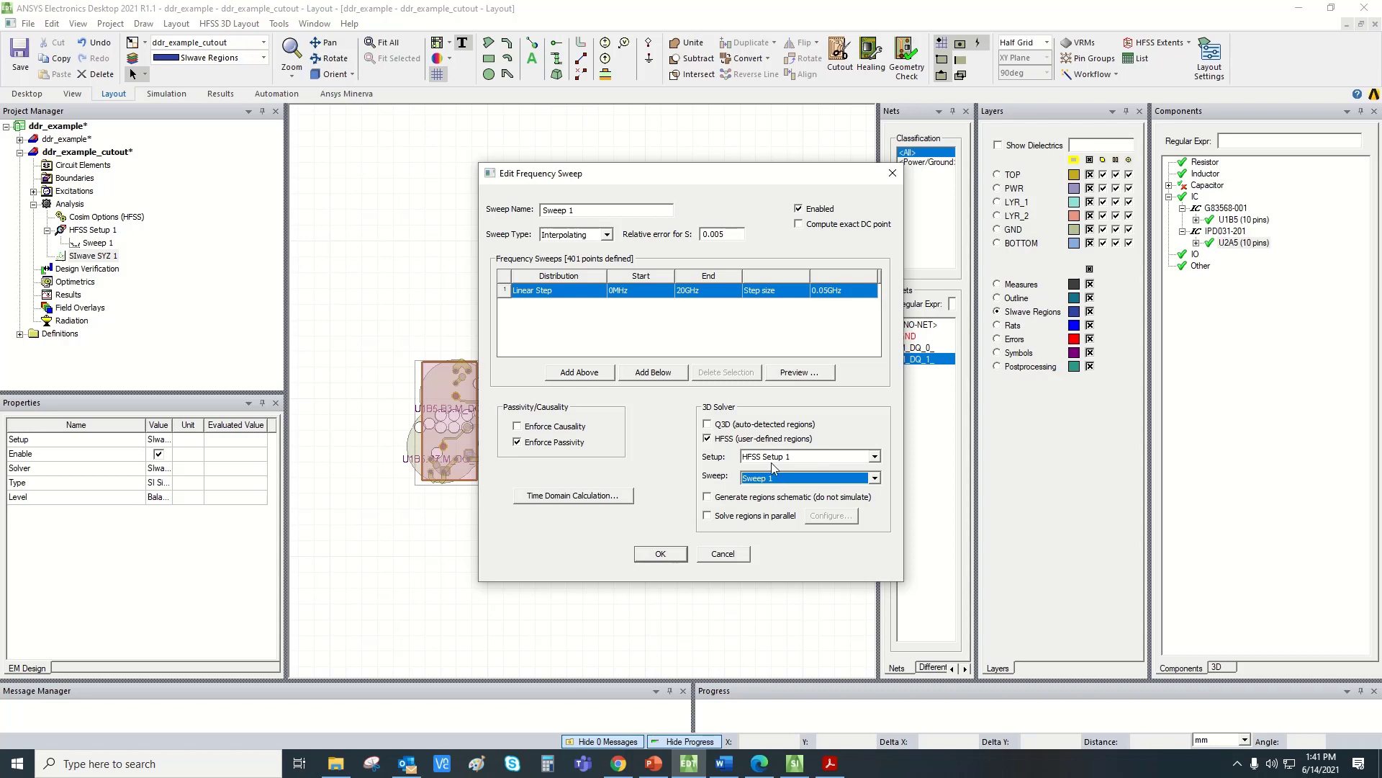
drag(716, 181, 928, 198)
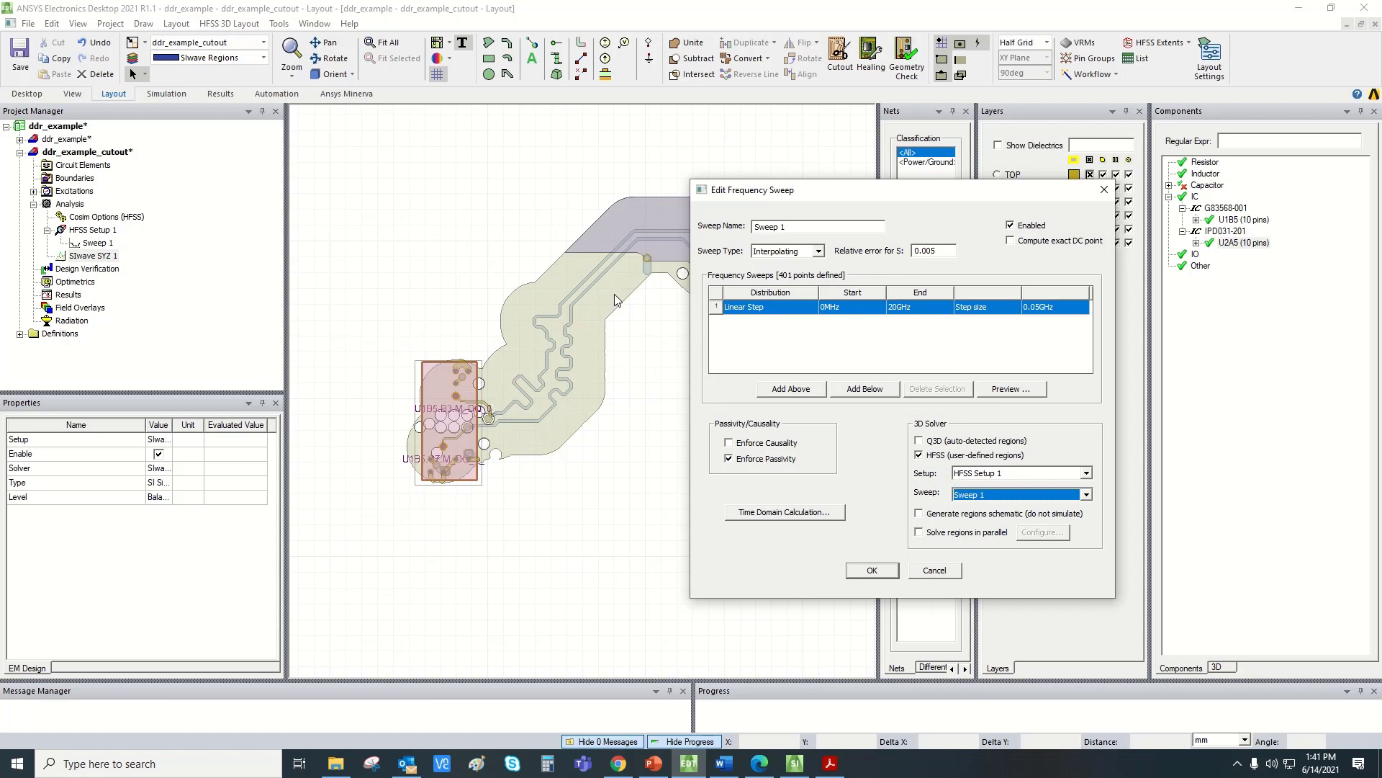
drag(788, 192, 877, 193)
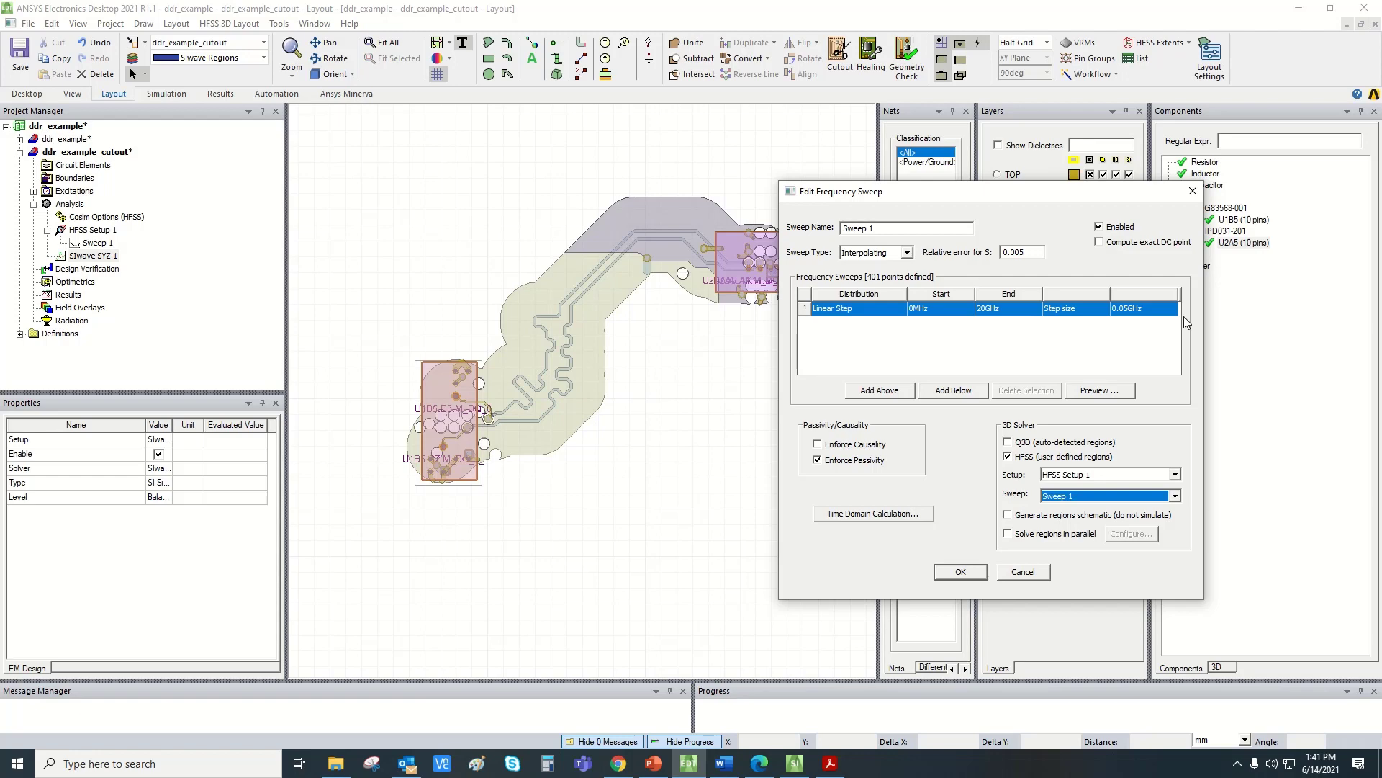
click(962, 572)
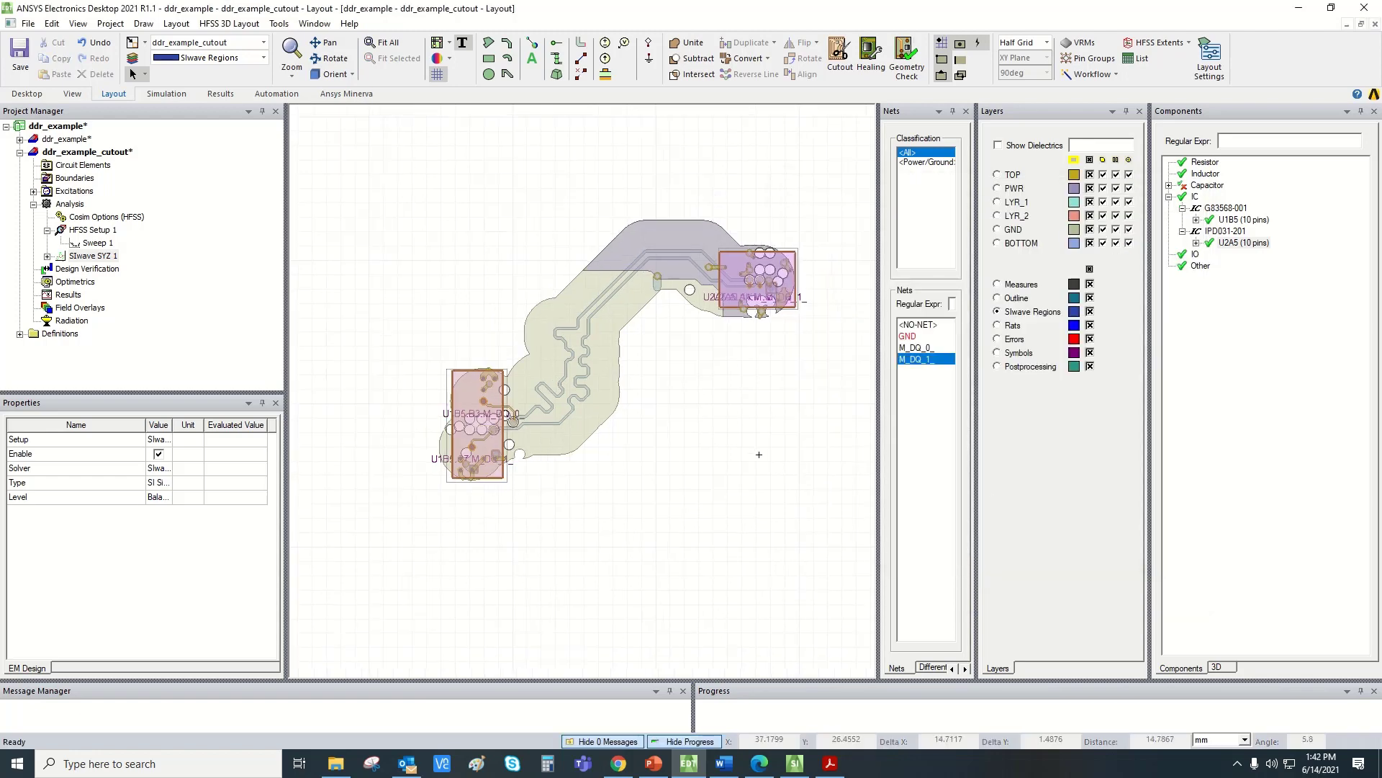
- Review the dielectric and airbox types and paddings in the HFSS model extents
click(1191, 44)
click(1159, 62)
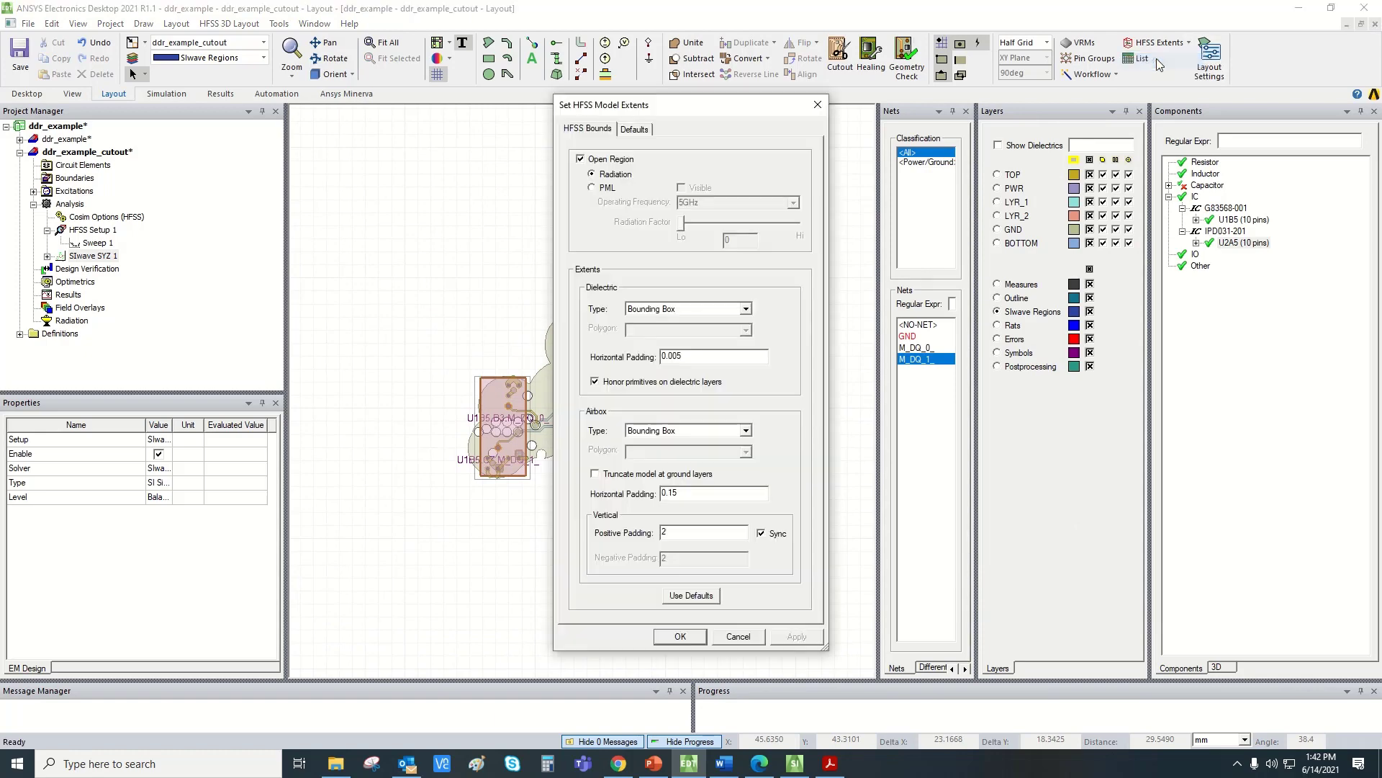
drag(754, 106, 941, 107)
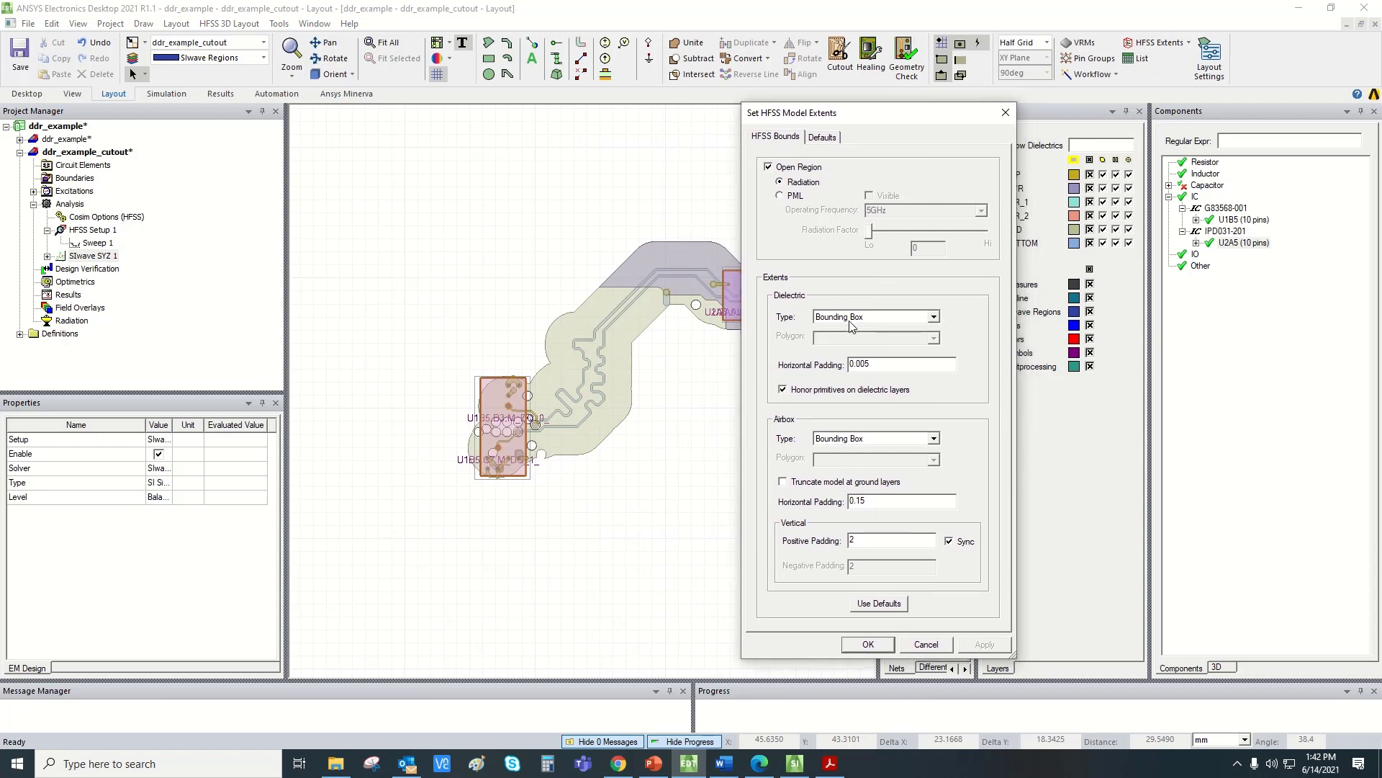
click(864, 439)
click(783, 446)
drag(884, 495, 814, 501)
click(868, 645)
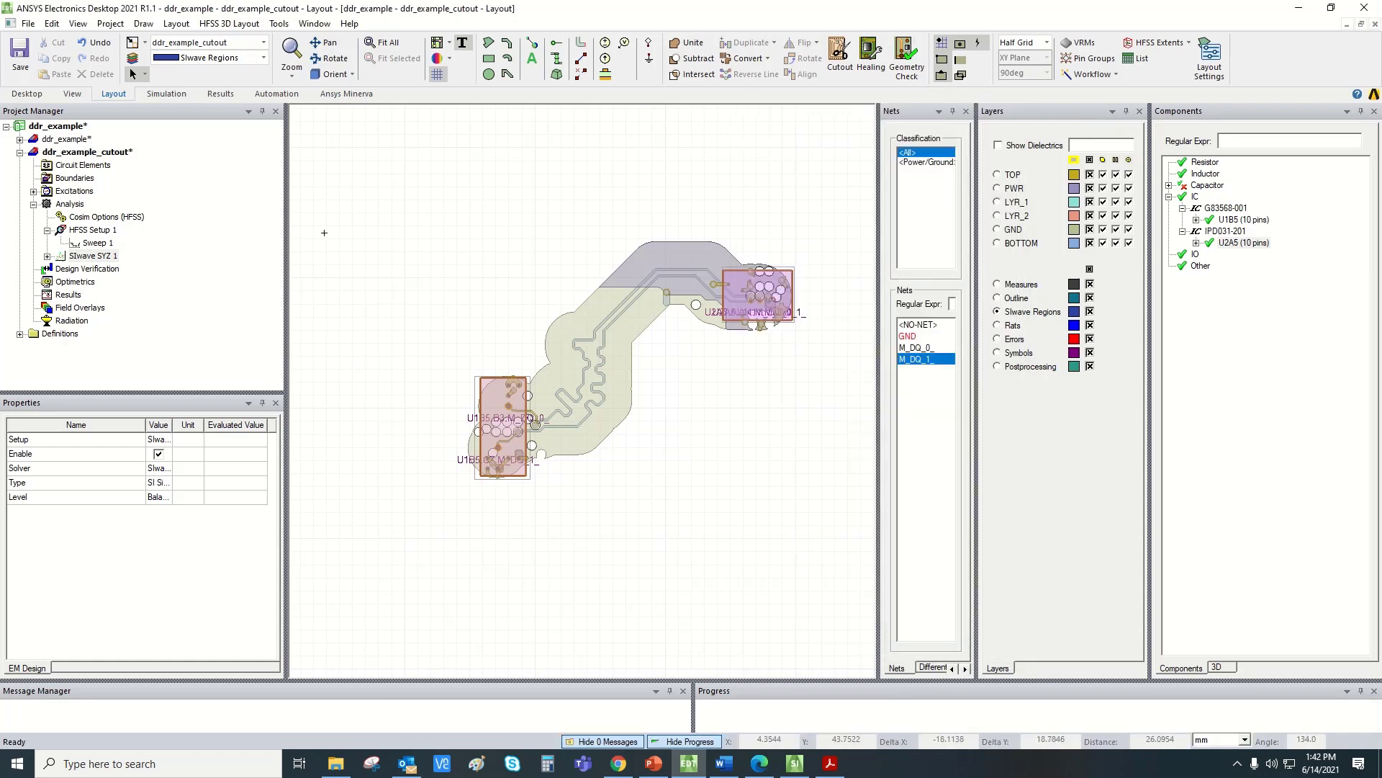
- Review the HFSS Setup 1 and SIwave SYZ 1 setups, including the SIwave sweep's 3D solver settings and the available analysis commands
click(47, 257)
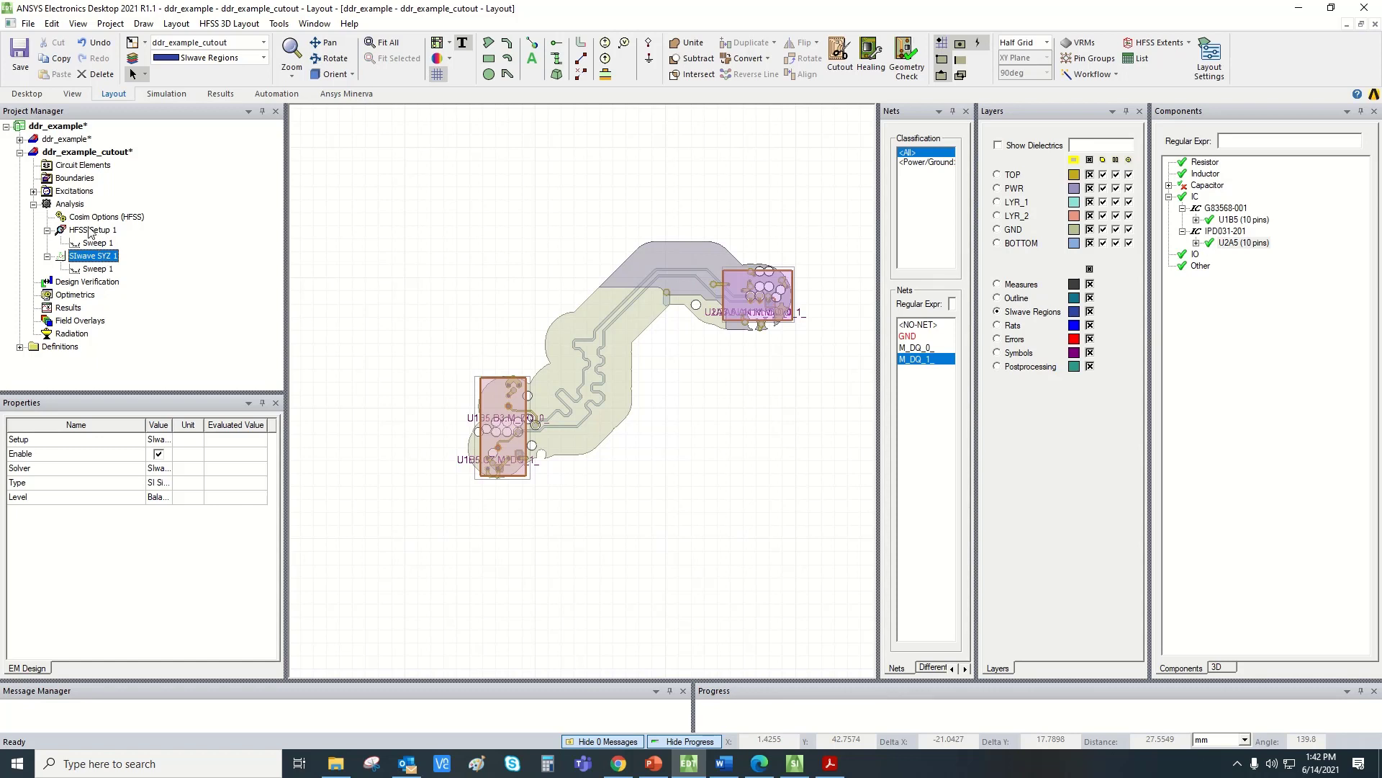
right_click(102, 262)
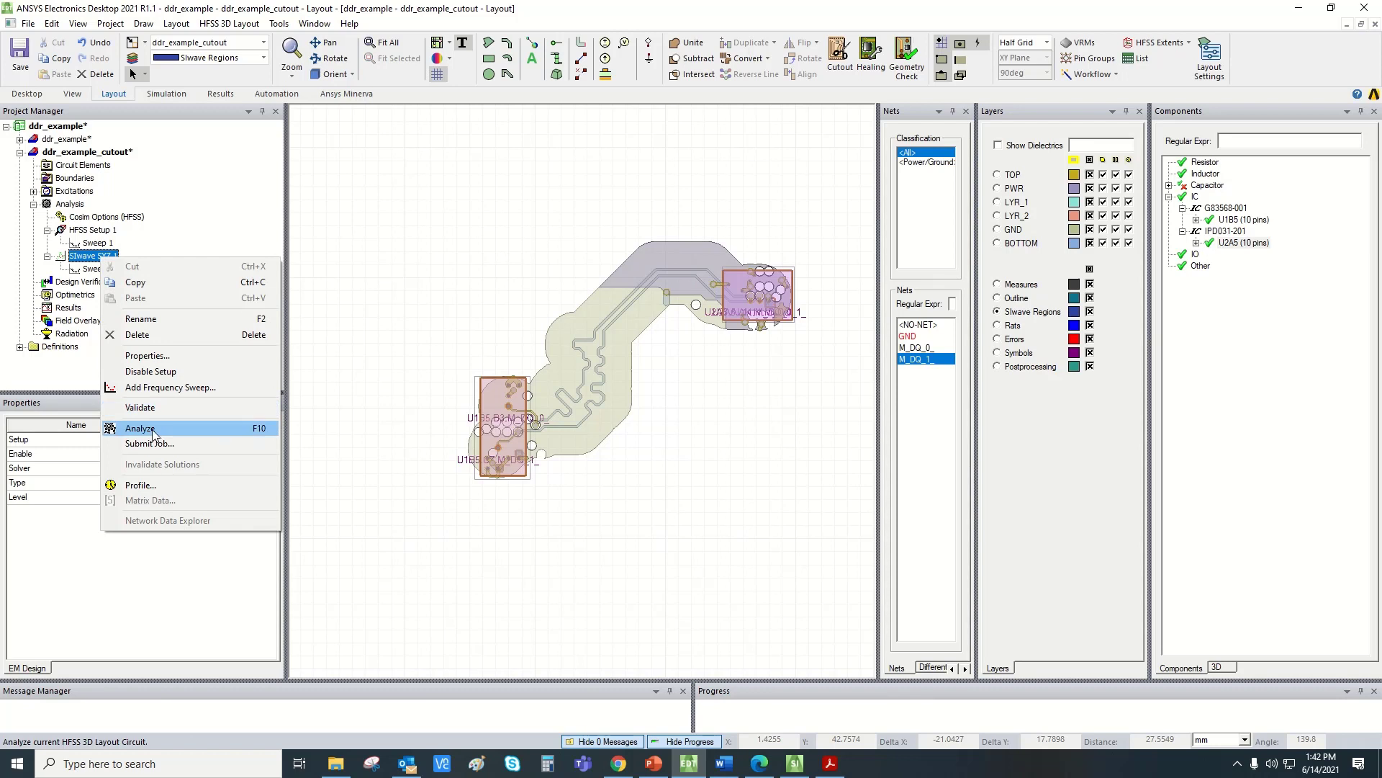
click(90, 232)
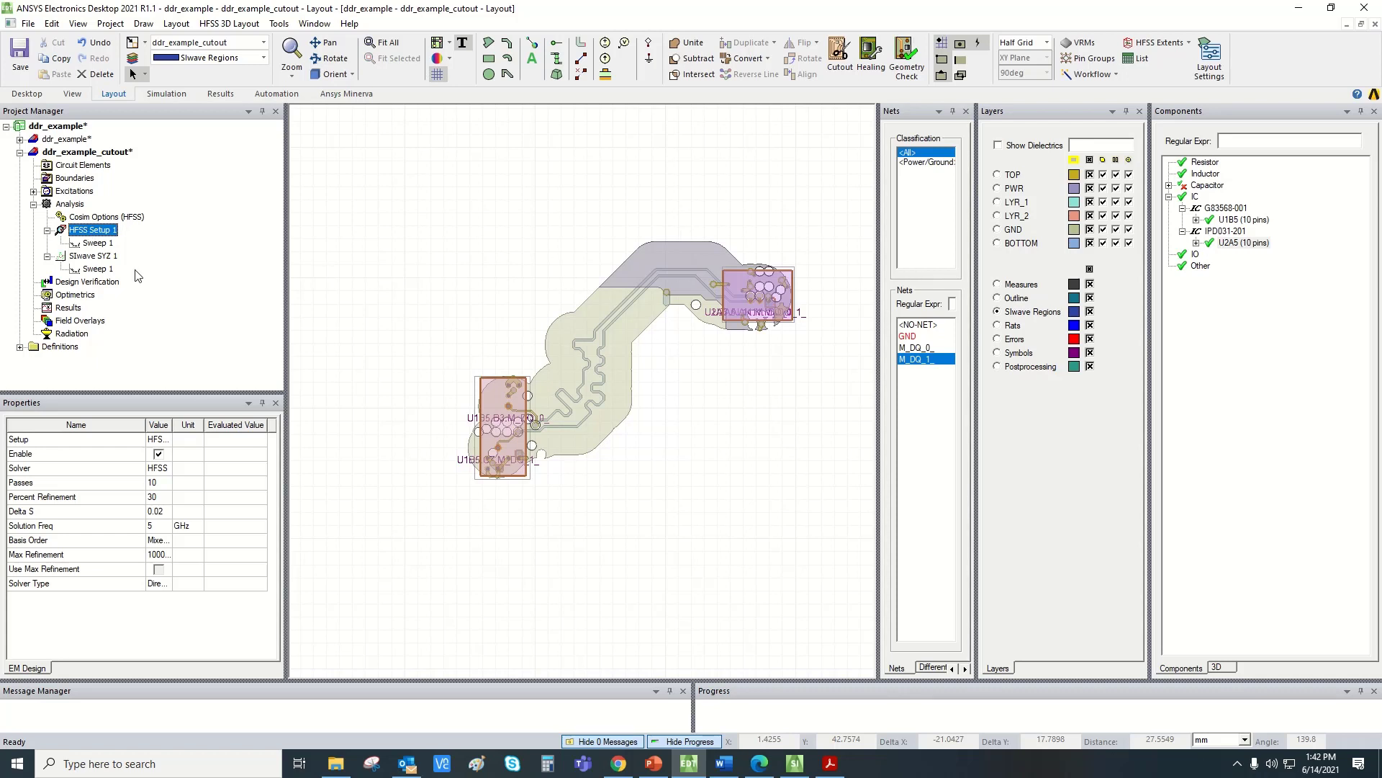
double_click(94, 257)
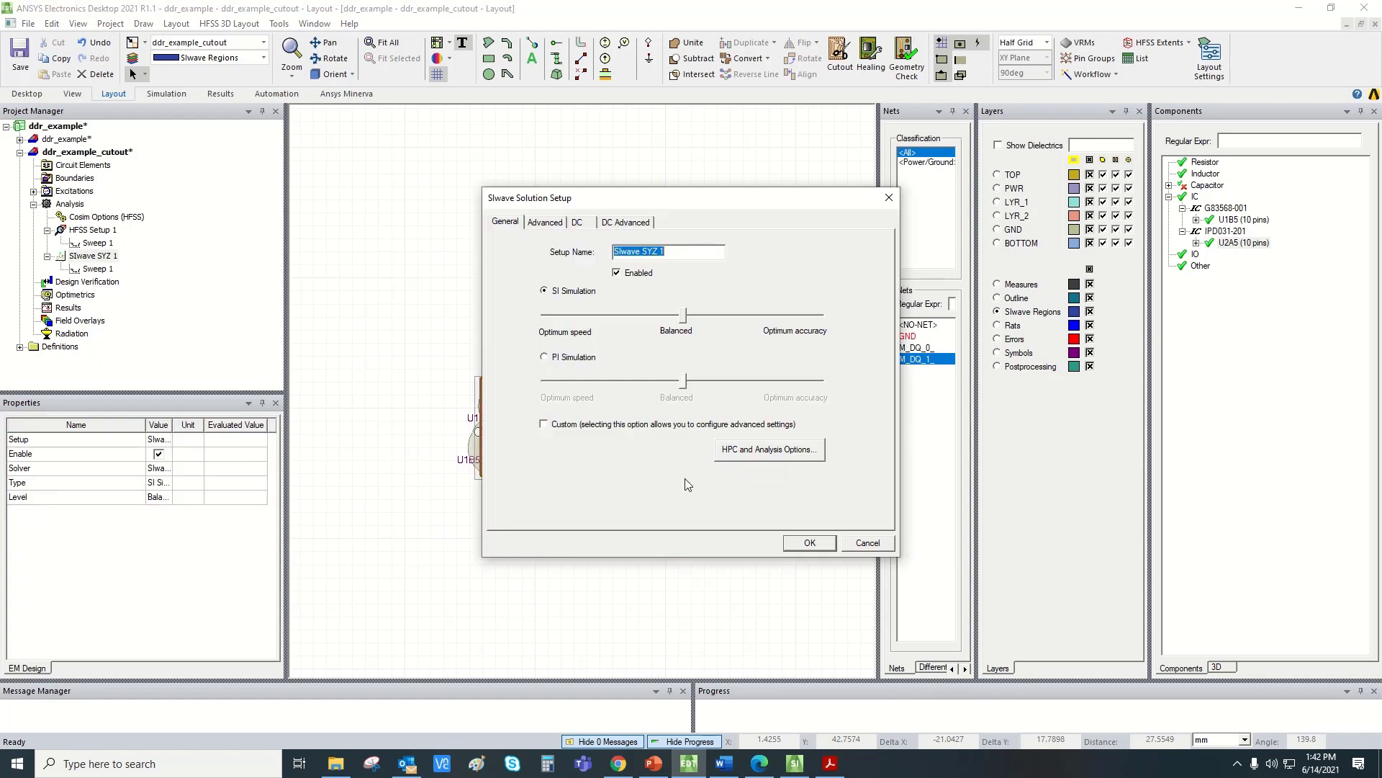
click(809, 542)
double_click(98, 269)
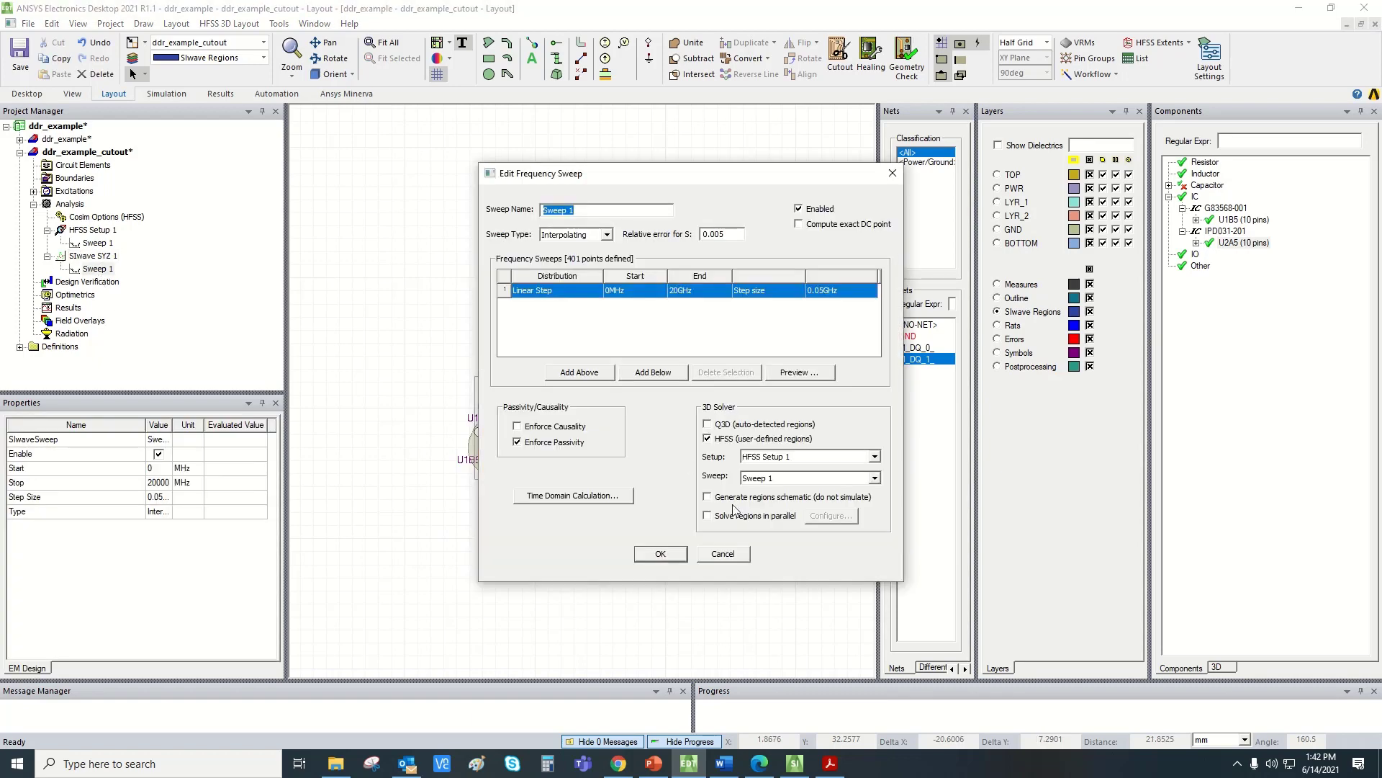
click(672, 559)
right_click(91, 256)
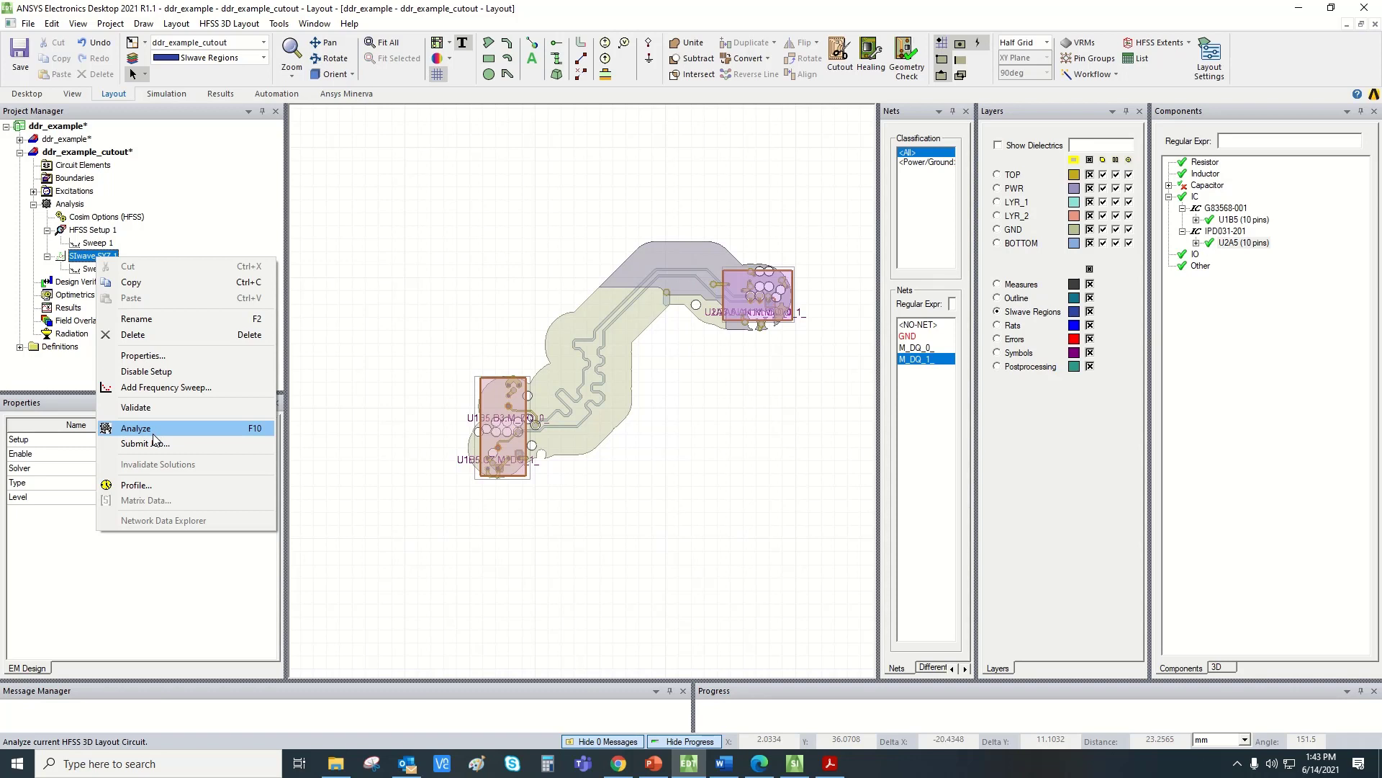
click(460, 410)
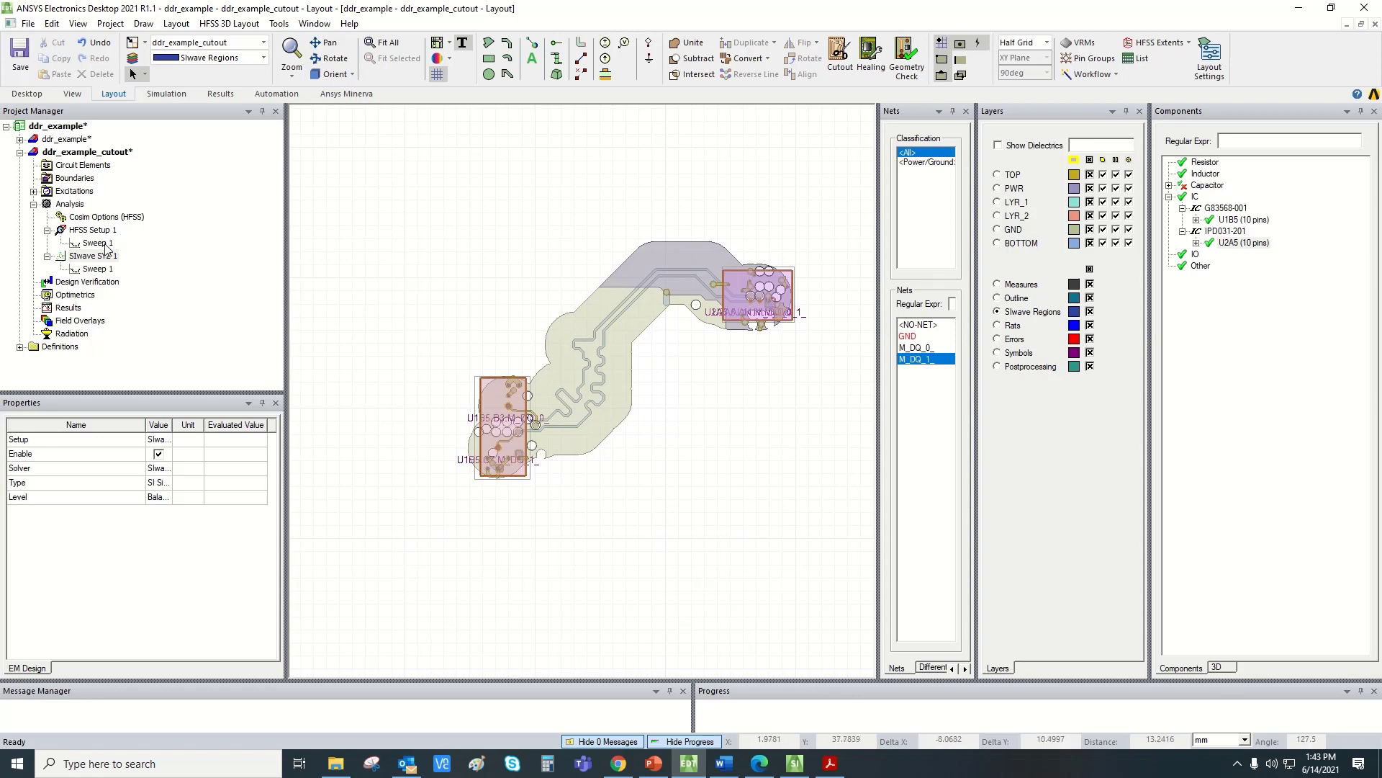
- Examine the S-parameter quantities offered for a new rectangular plot, without creating the report
right_click(72, 309)
mouse_move(216, 338)
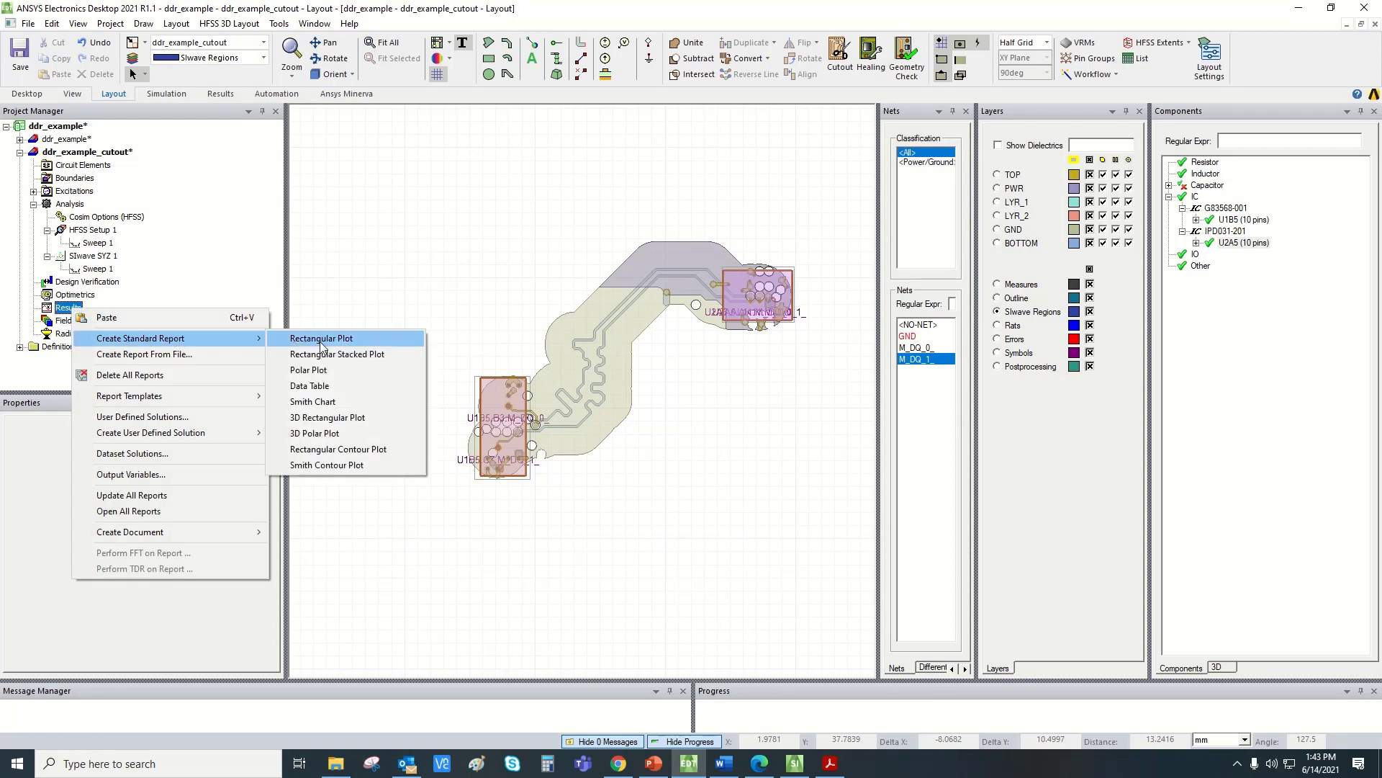
click(321, 345)
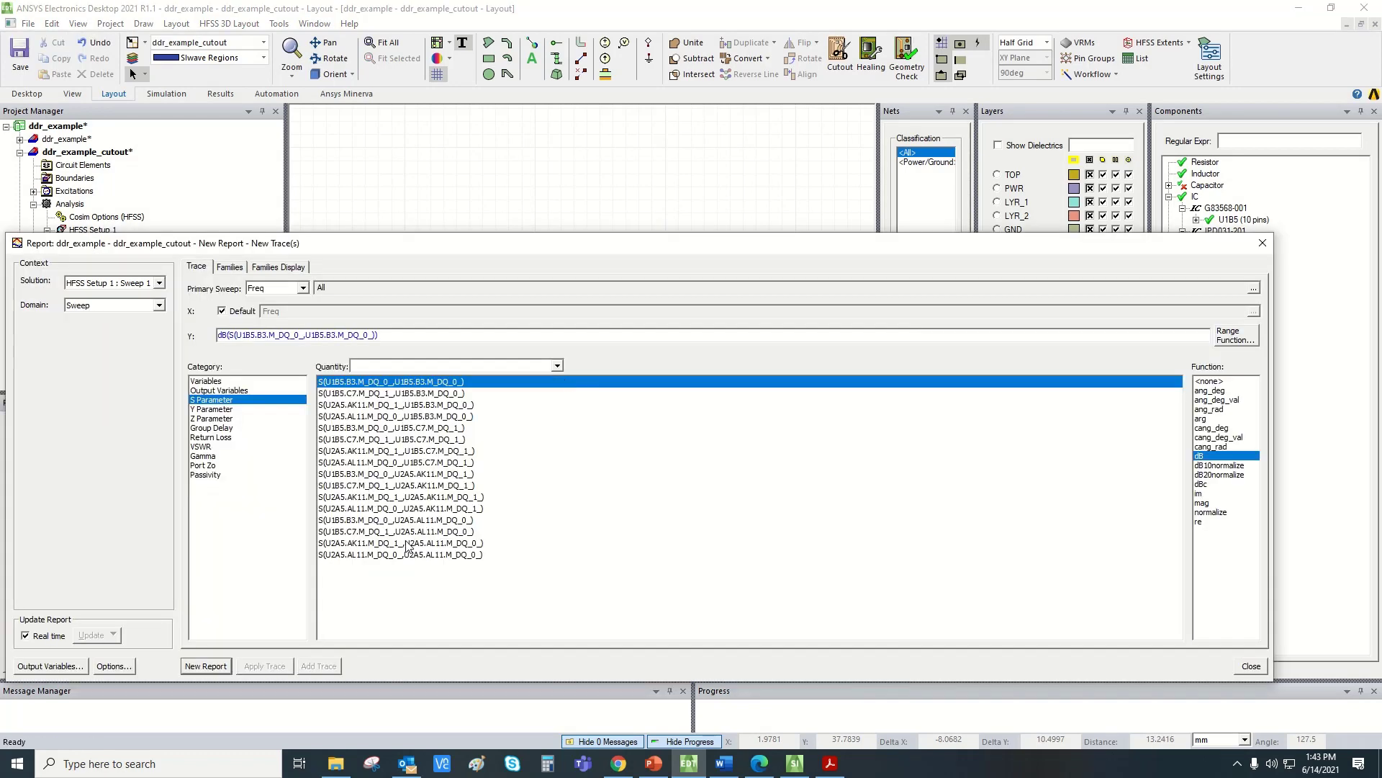
click(1263, 244)
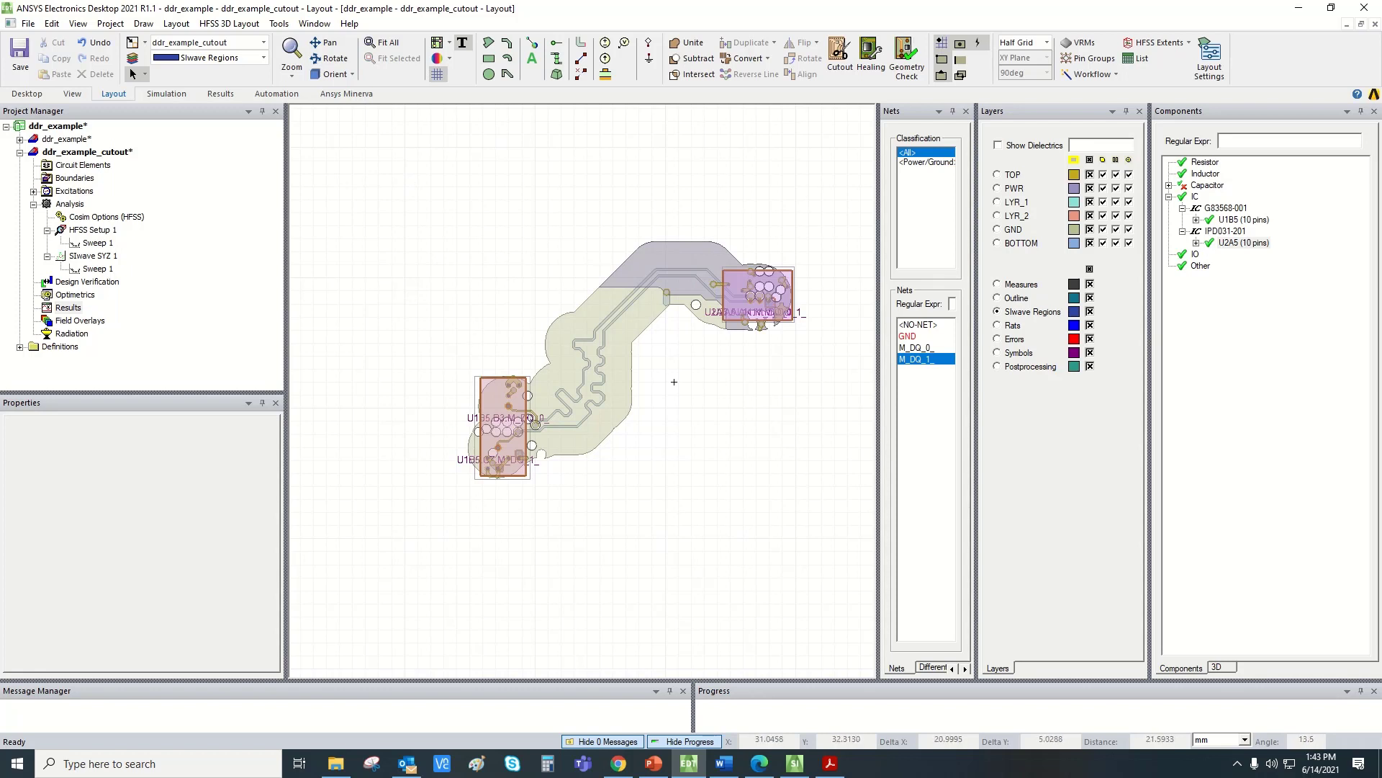
- Enable solving regions in parallel for the SIwave sweep and open the parallel HFSS region compute resource allocation
double_click(99, 268)
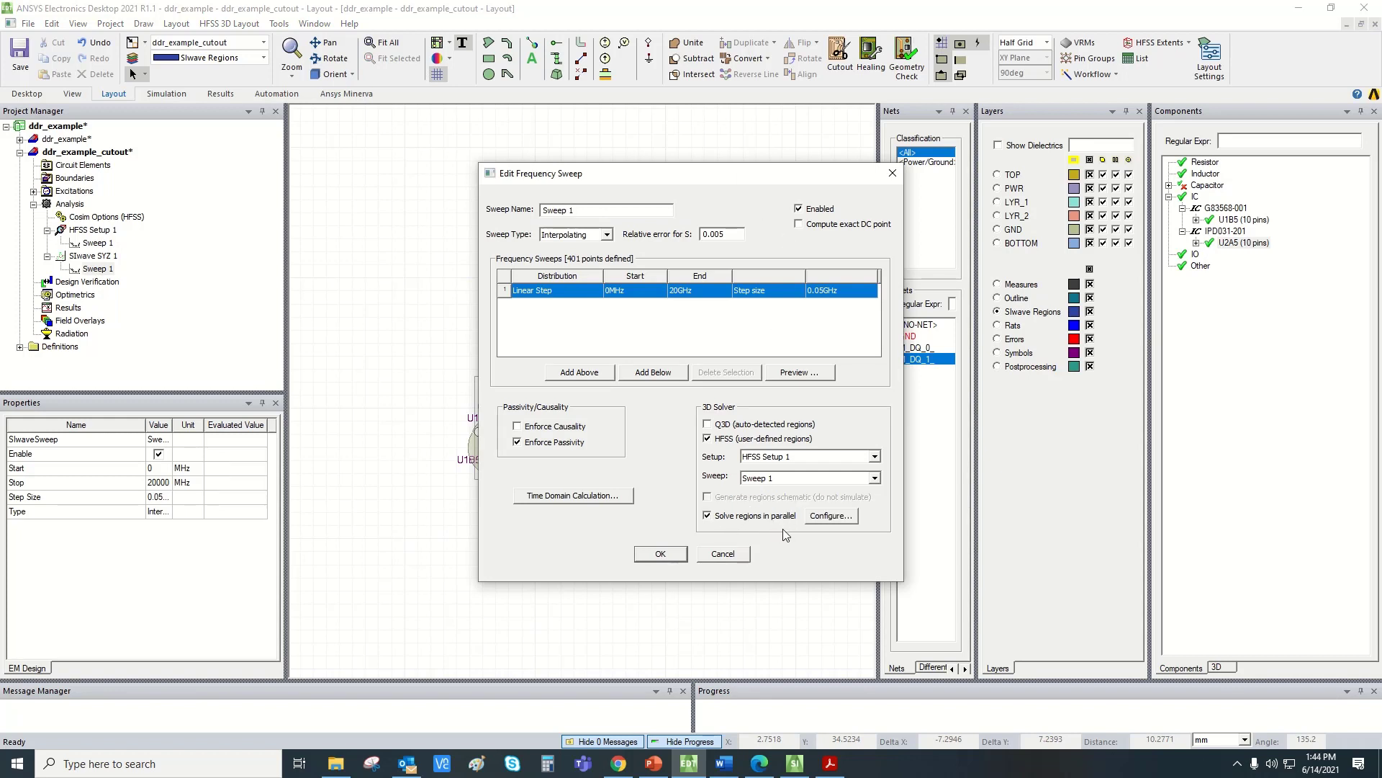
click(835, 518)
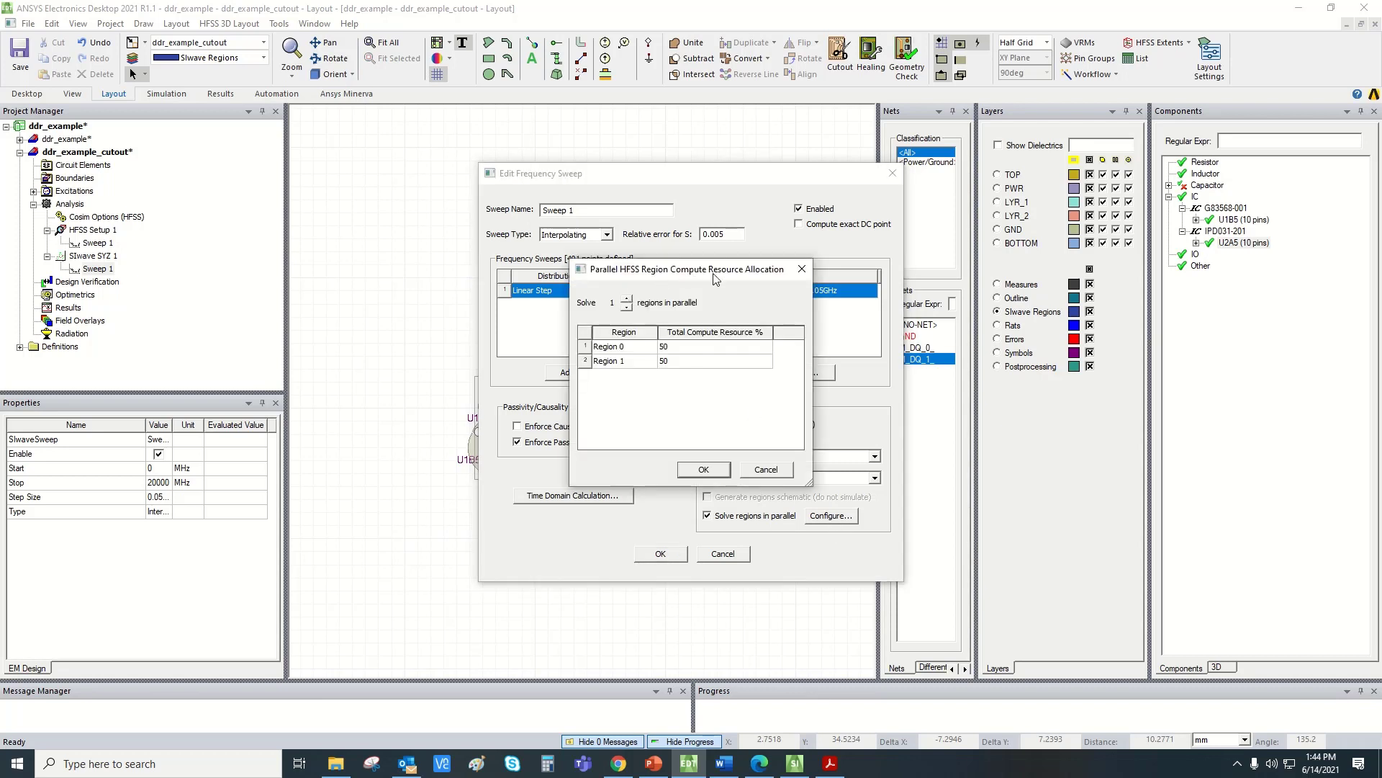
drag(722, 275, 913, 302)
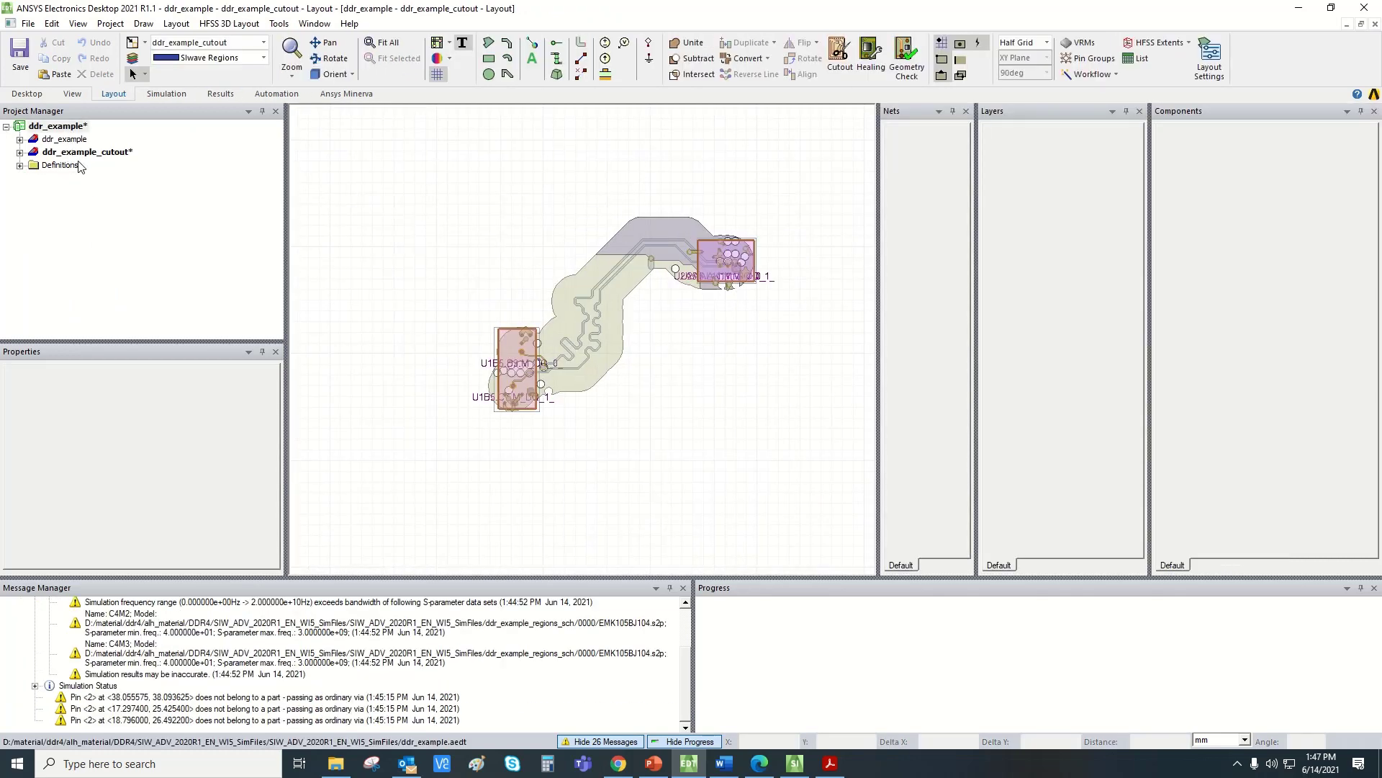
- Check the SIwave SYZ 1 setup's commands and the rectangular report options of the cutout design after the simulation
click(20, 152)
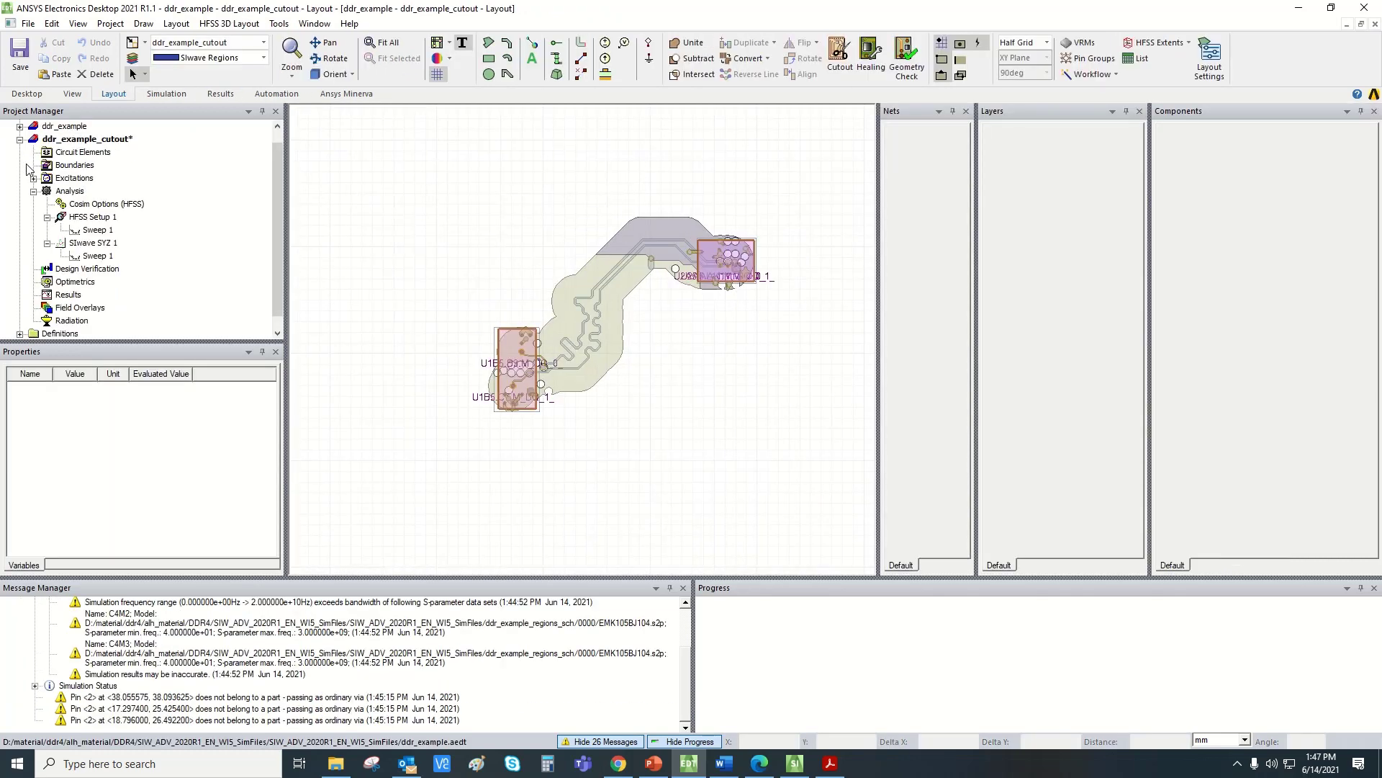
click(93, 244)
right_click(94, 245)
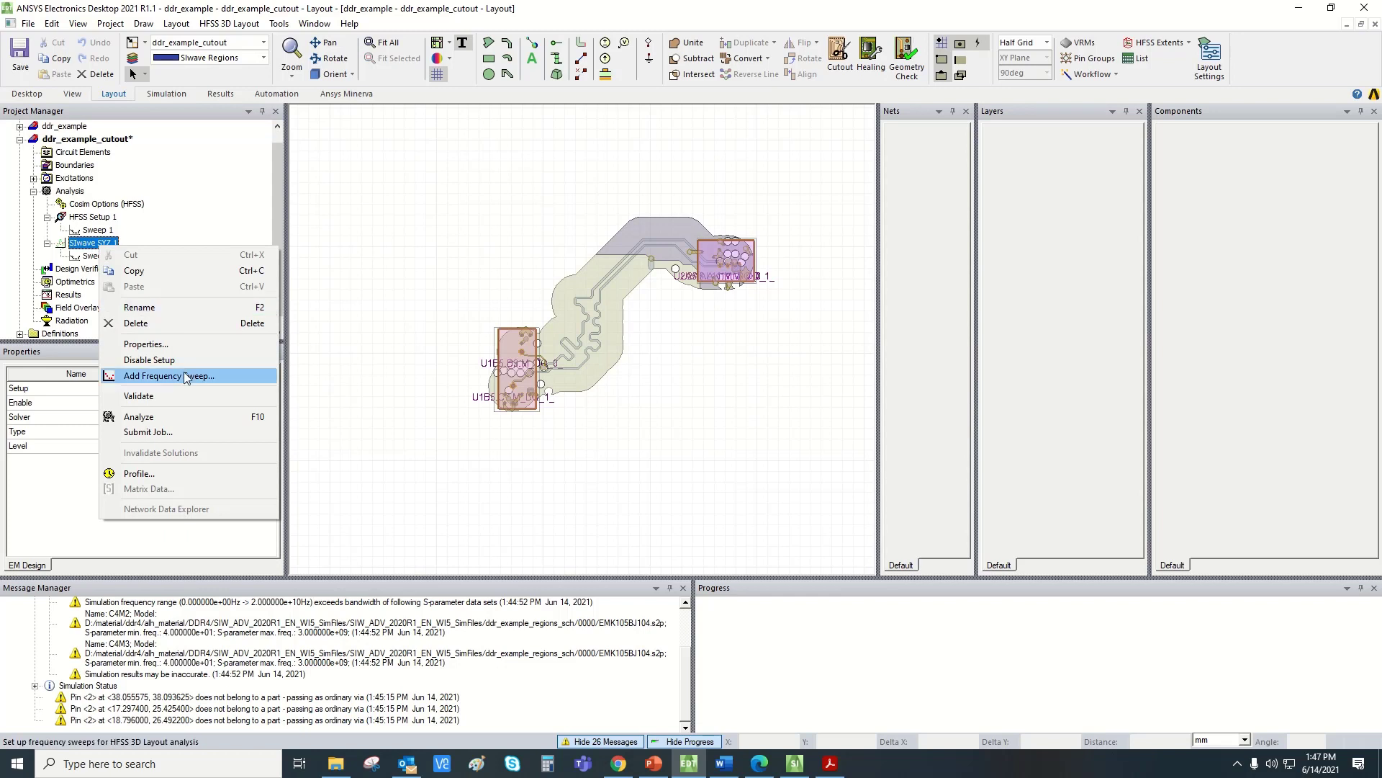
click(432, 335)
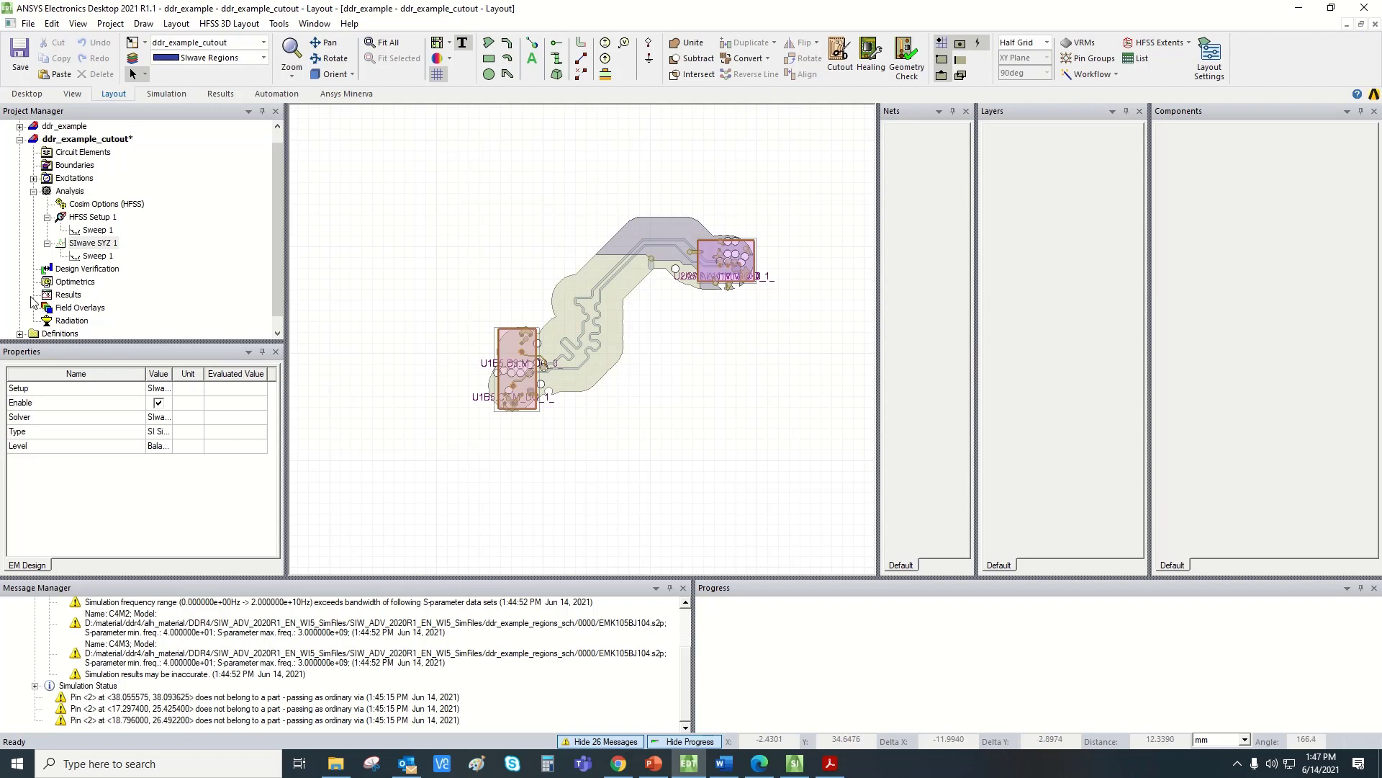
right_click(65, 296)
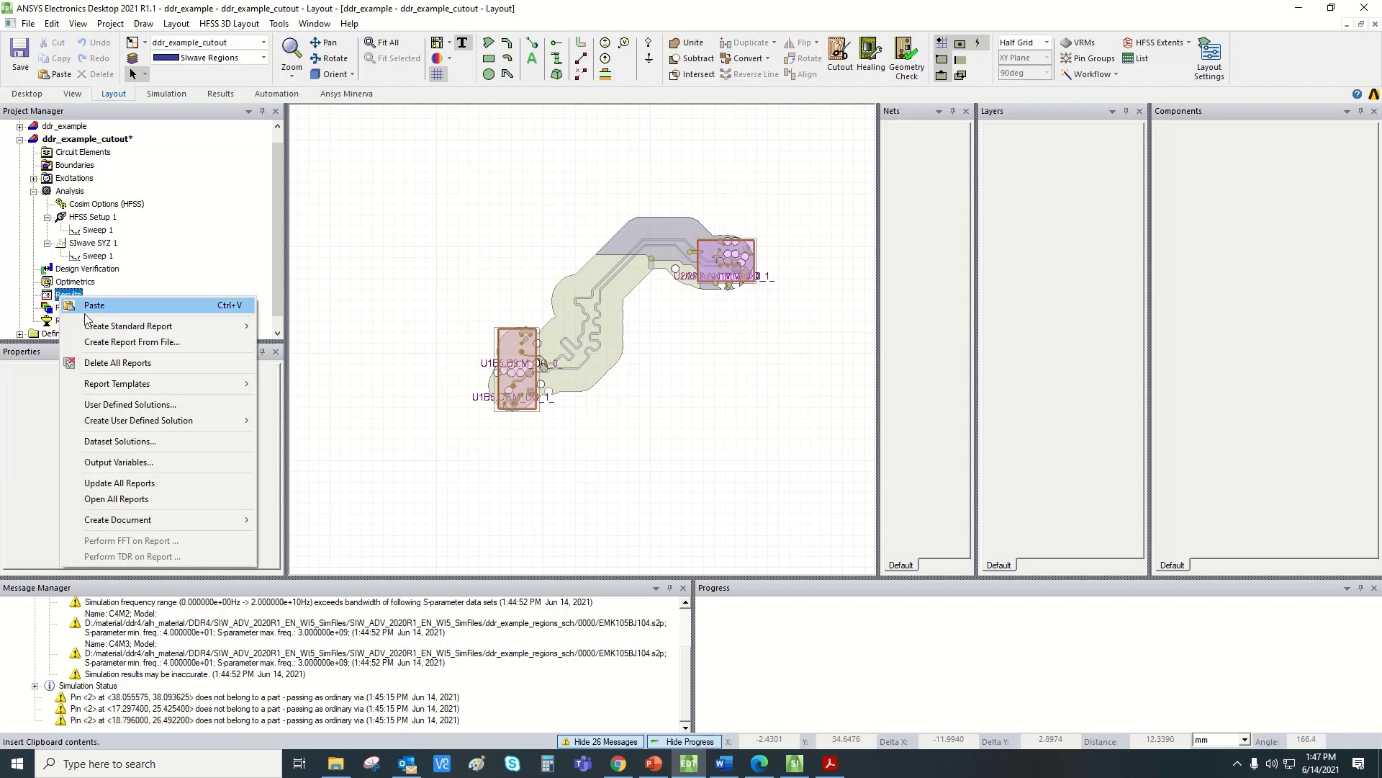
mouse_move(173, 326)
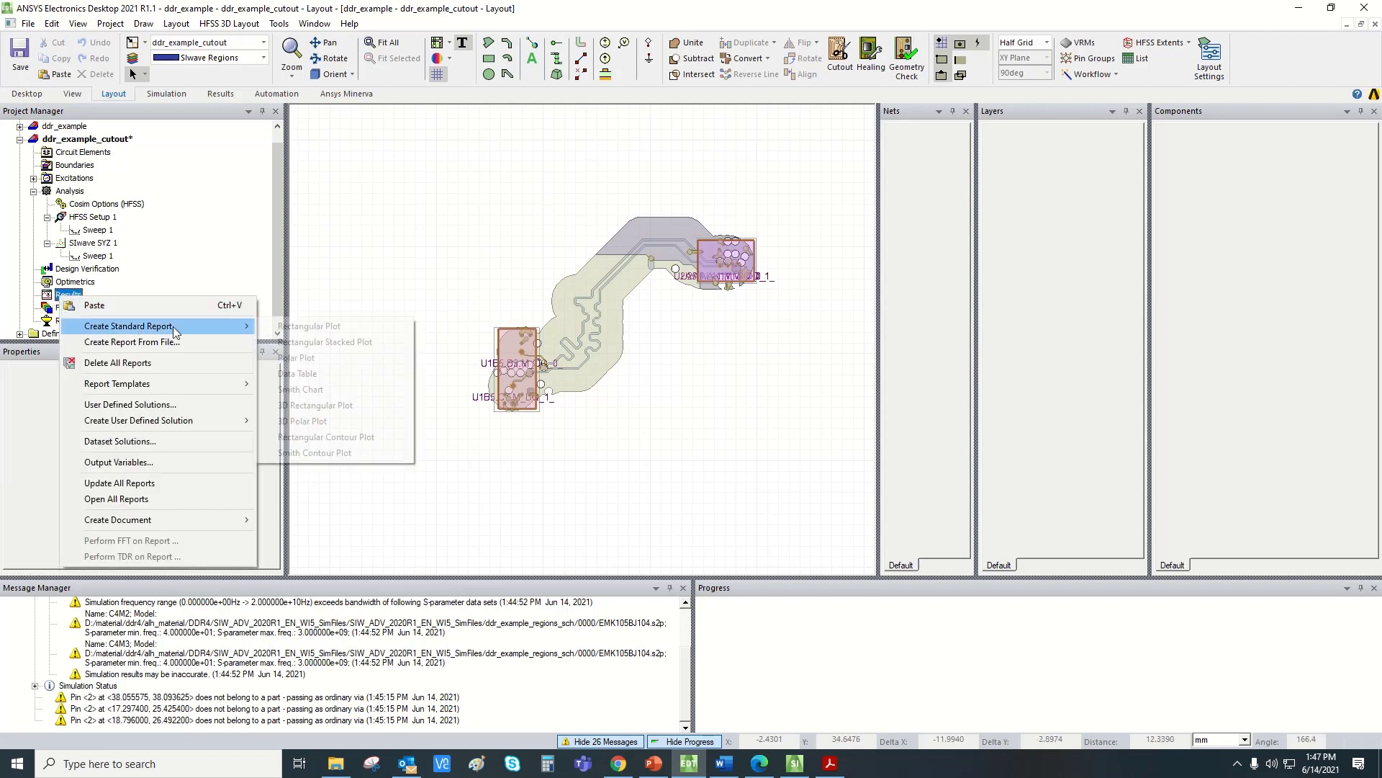
click(295, 328)
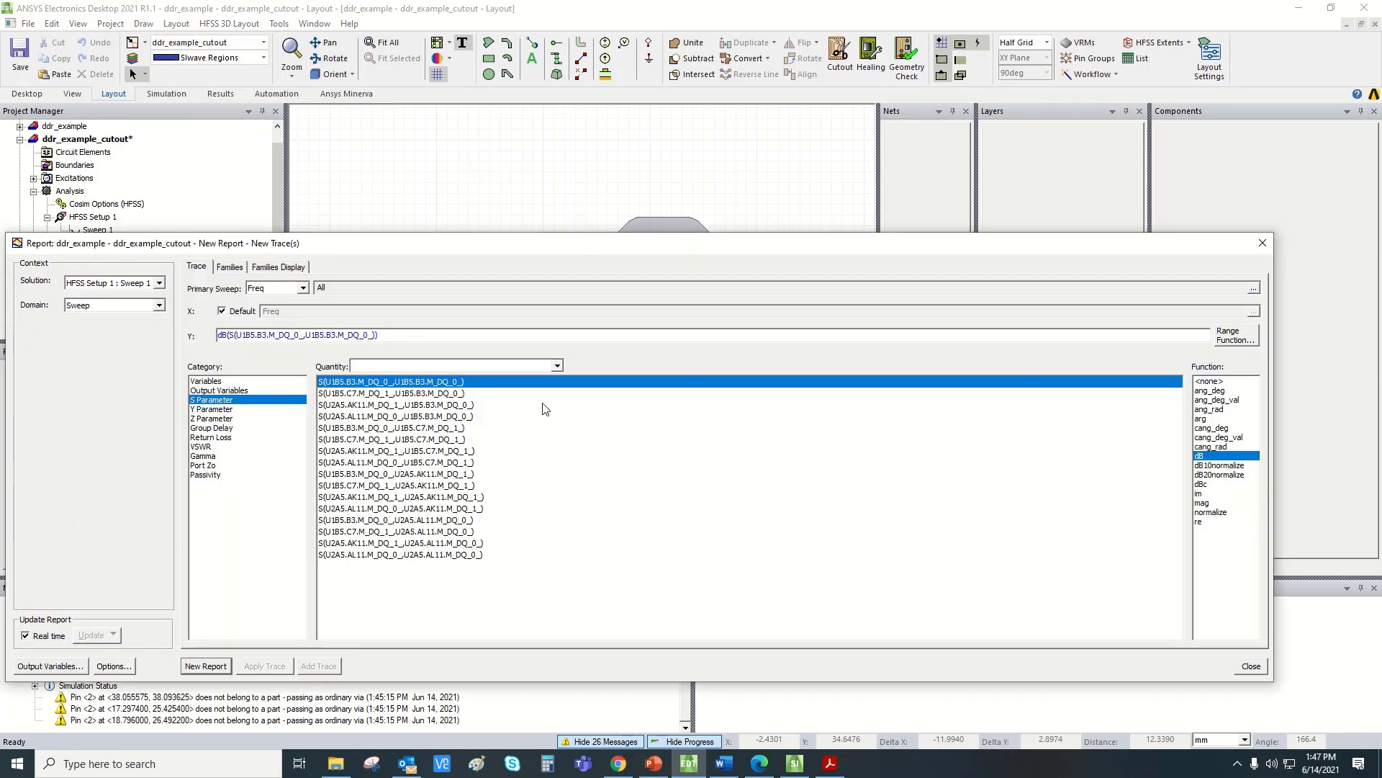
click(1264, 244)
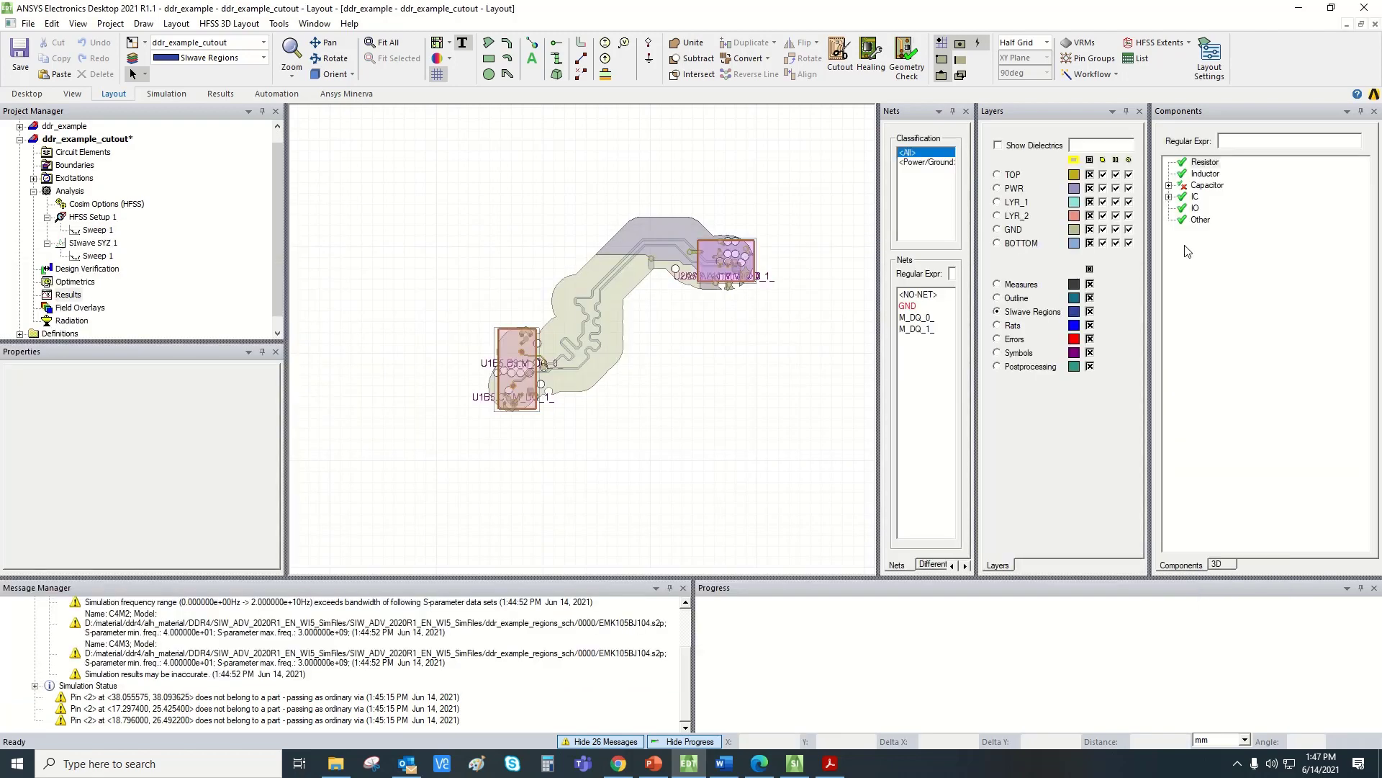
- Enlarge the layout view by shrinking the message area and the Layers panel
drag(604, 580, 605, 649)
drag(976, 485, 1086, 484)
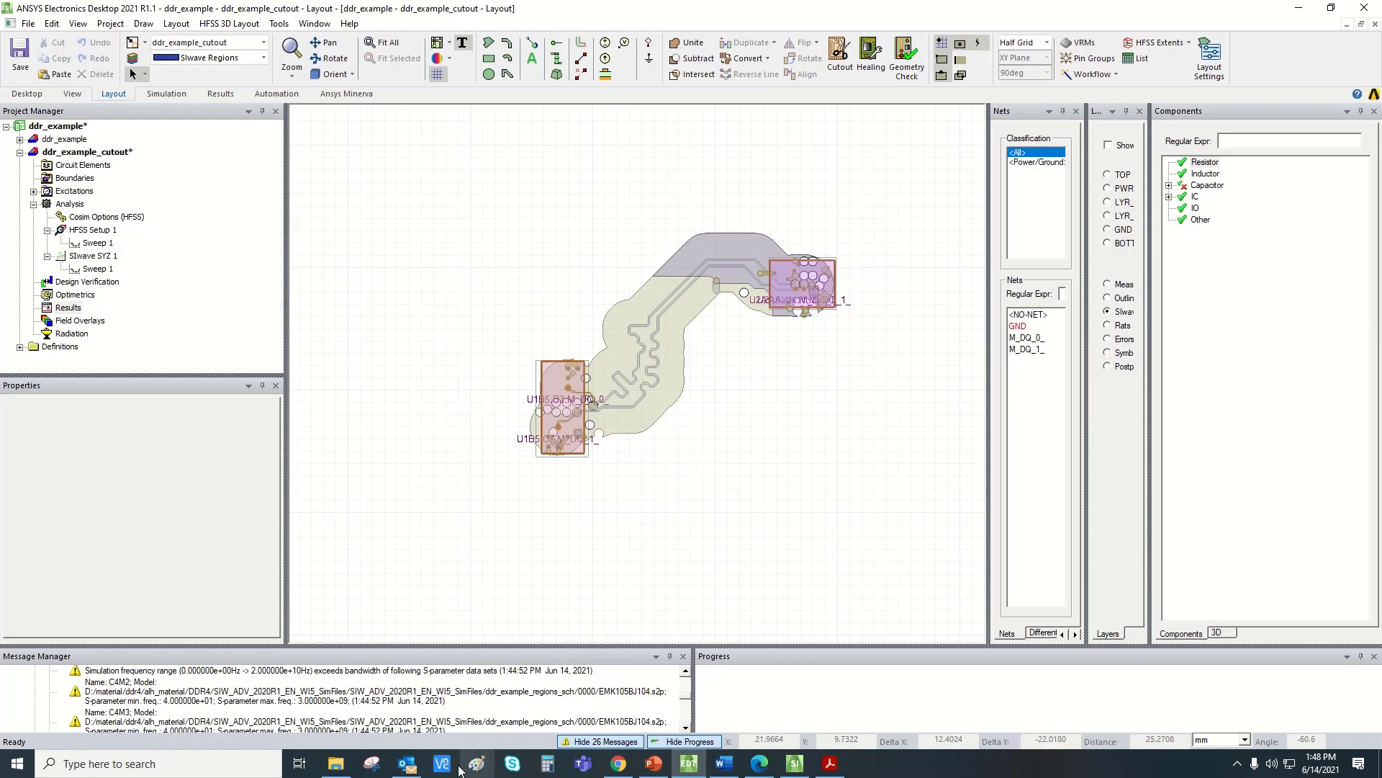
- In the ddr_example1 project, review the SIwave SYZ 1 setup and its Sweep 1 settings in the SIWVE WITH HFSS design
click(598, 37)
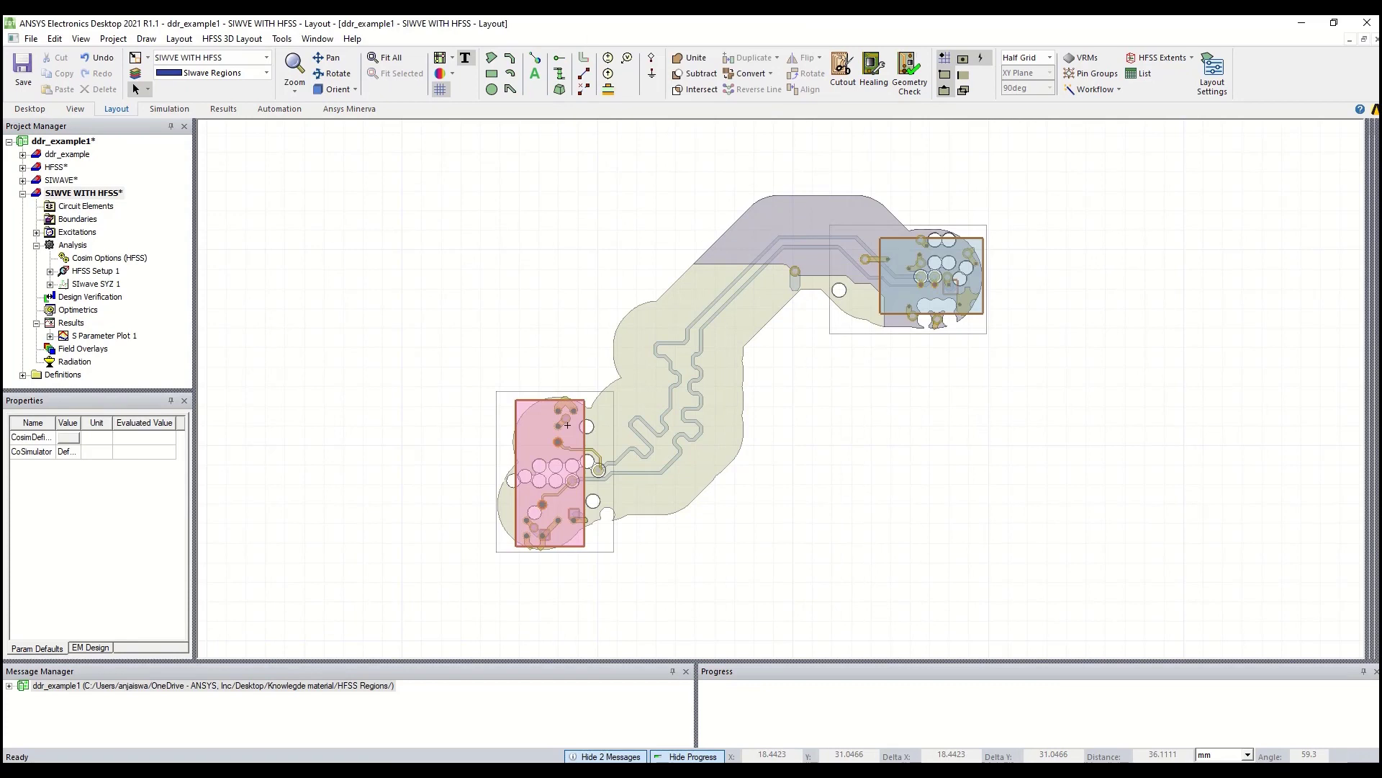
double_click(83, 284)
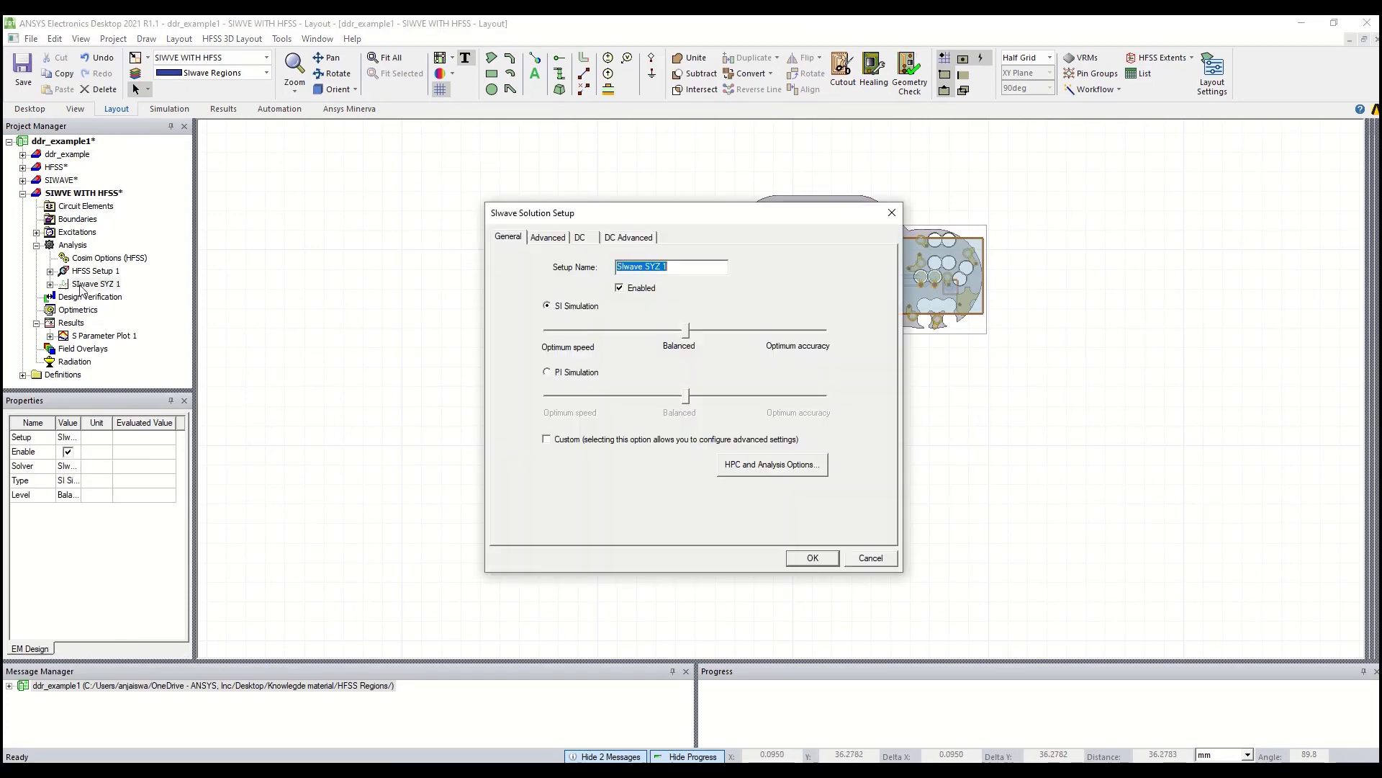
click(892, 212)
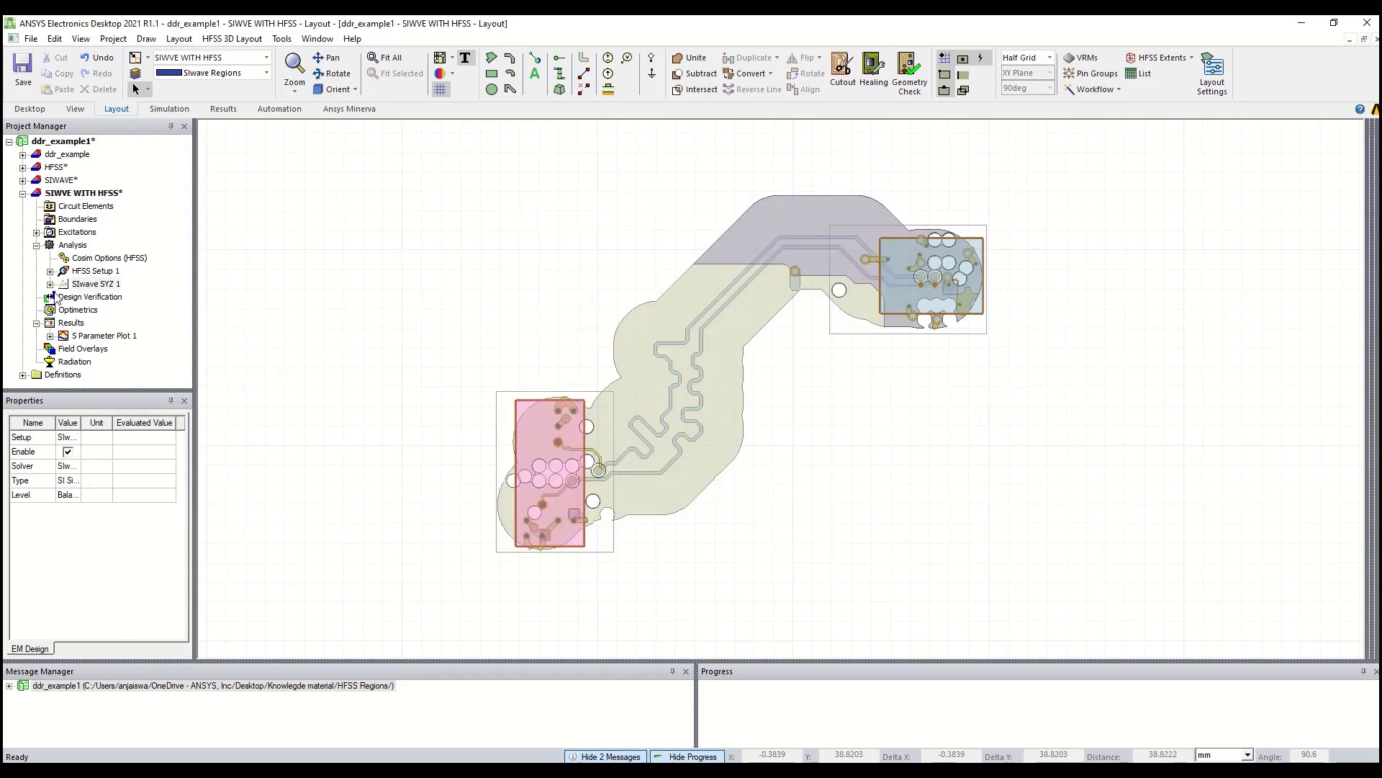
click(49, 284)
double_click(100, 297)
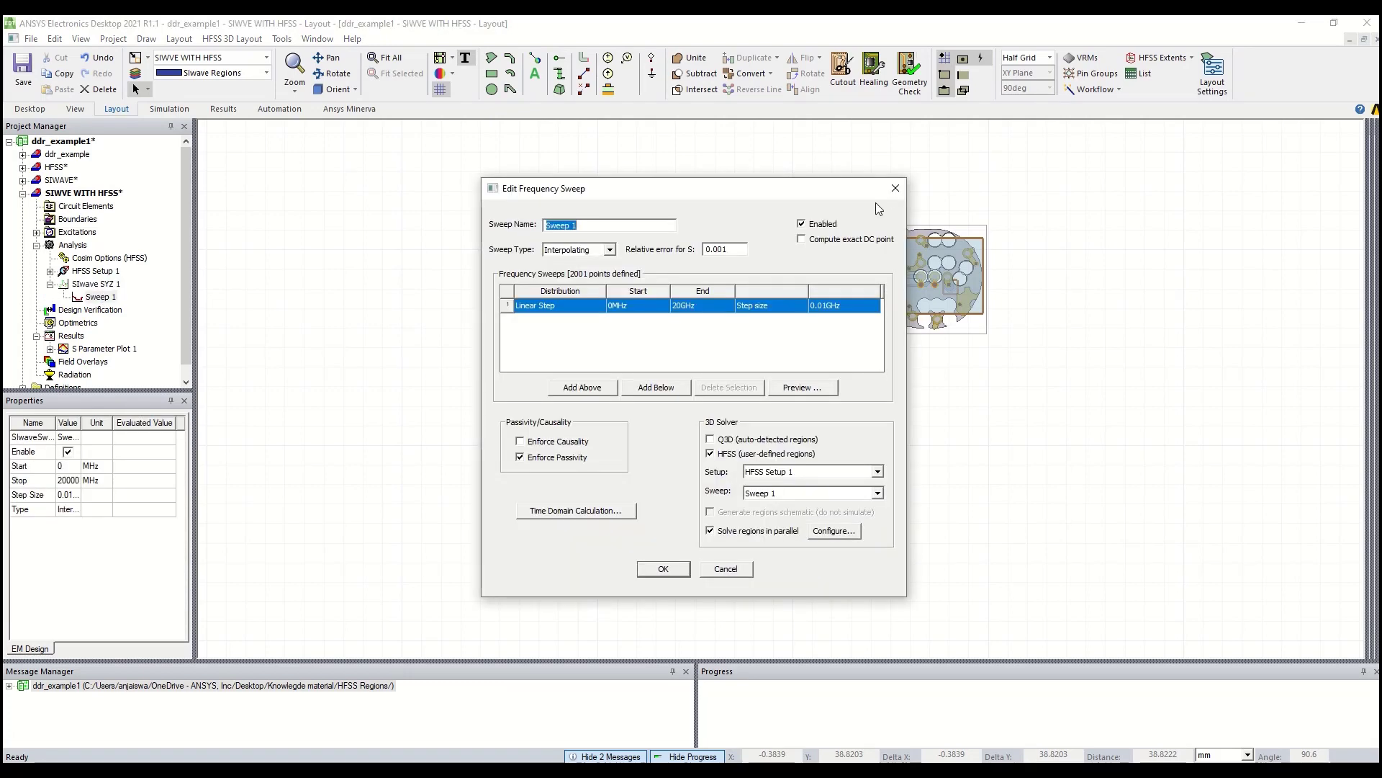
click(896, 188)
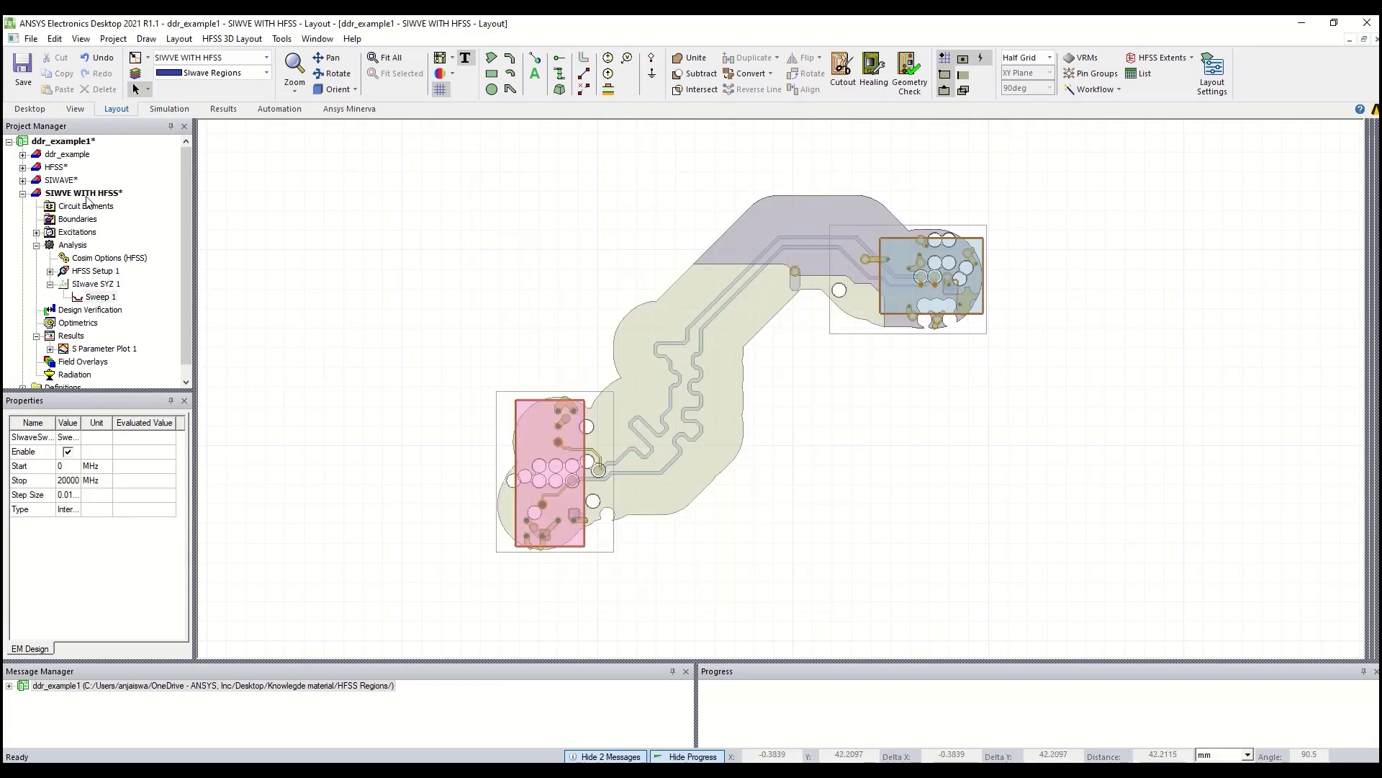
- Inspect the HFSS design's HFSS Setup 1 and sweep, and show its layout
click(22, 193)
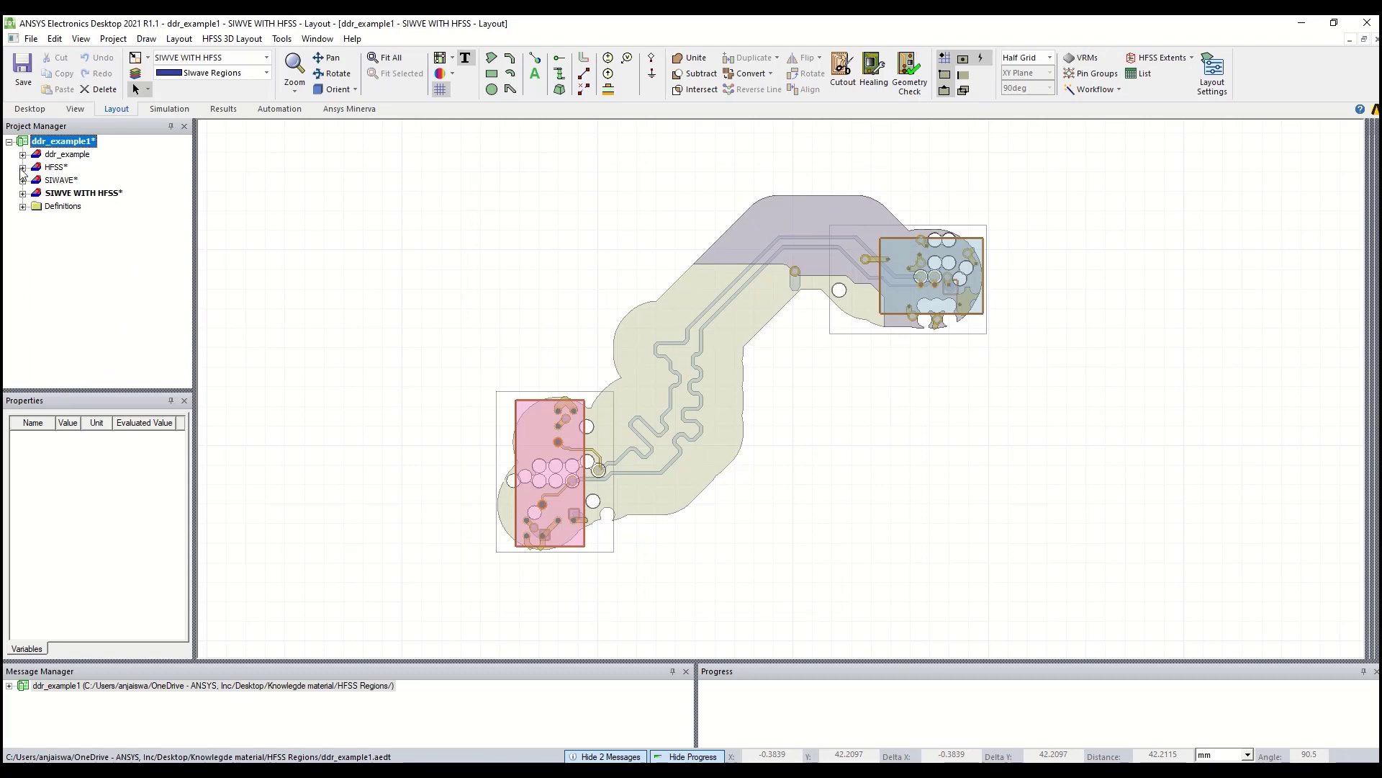
click(23, 167)
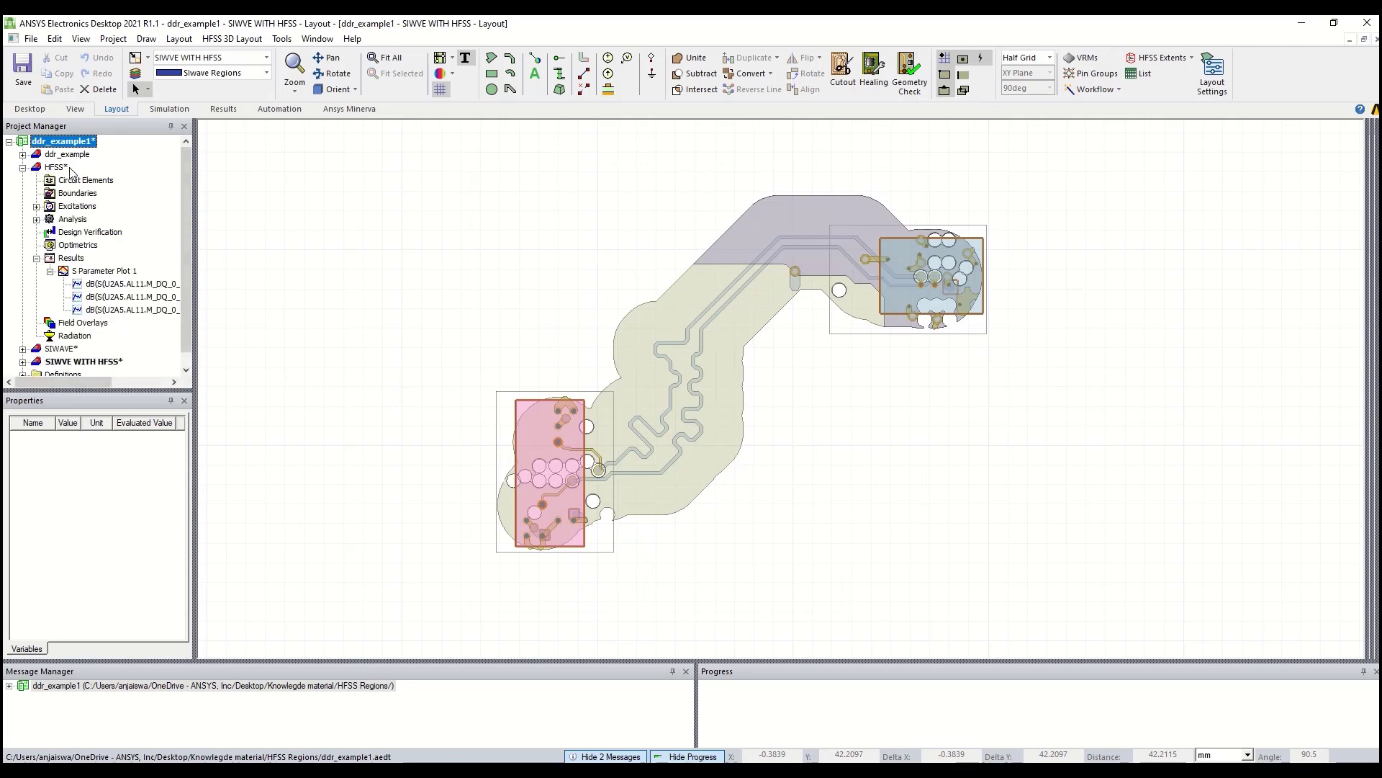
click(37, 219)
click(50, 245)
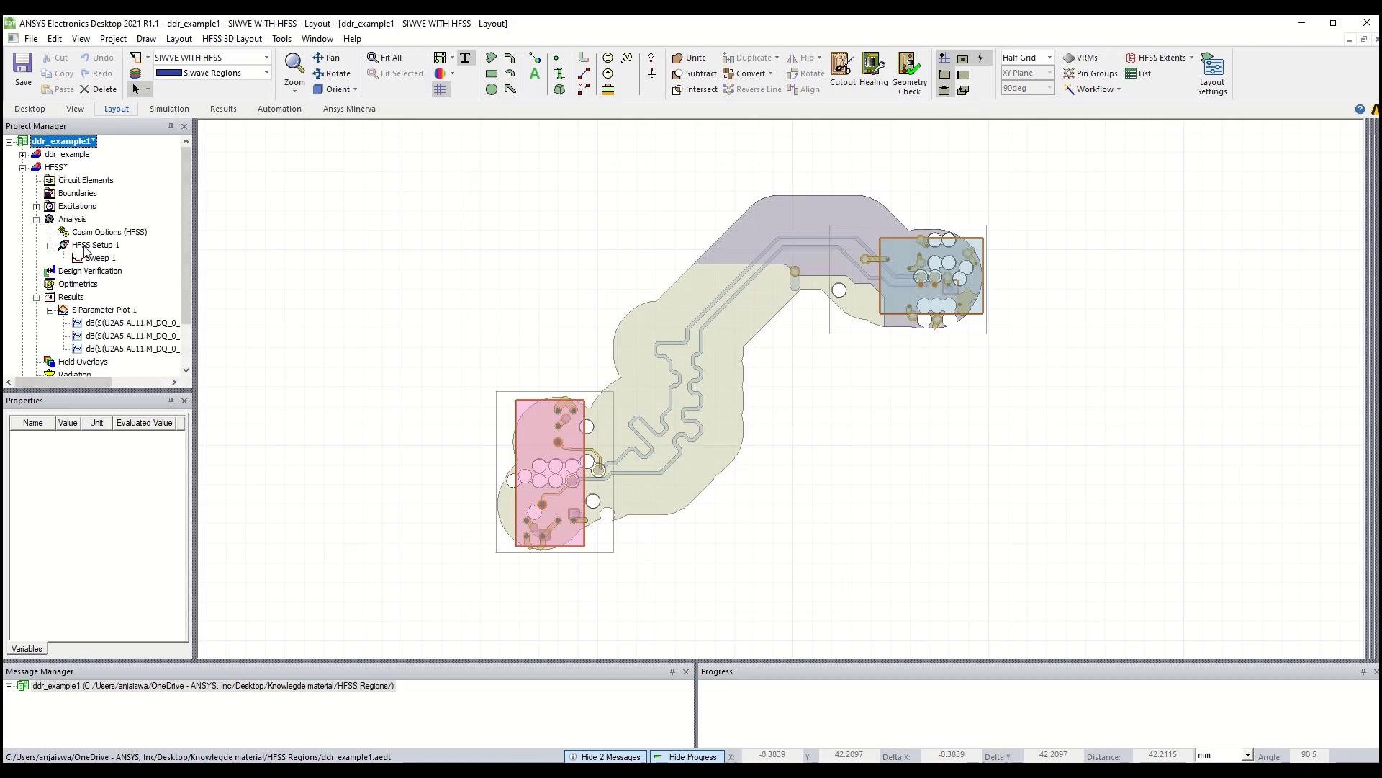
click(57, 167)
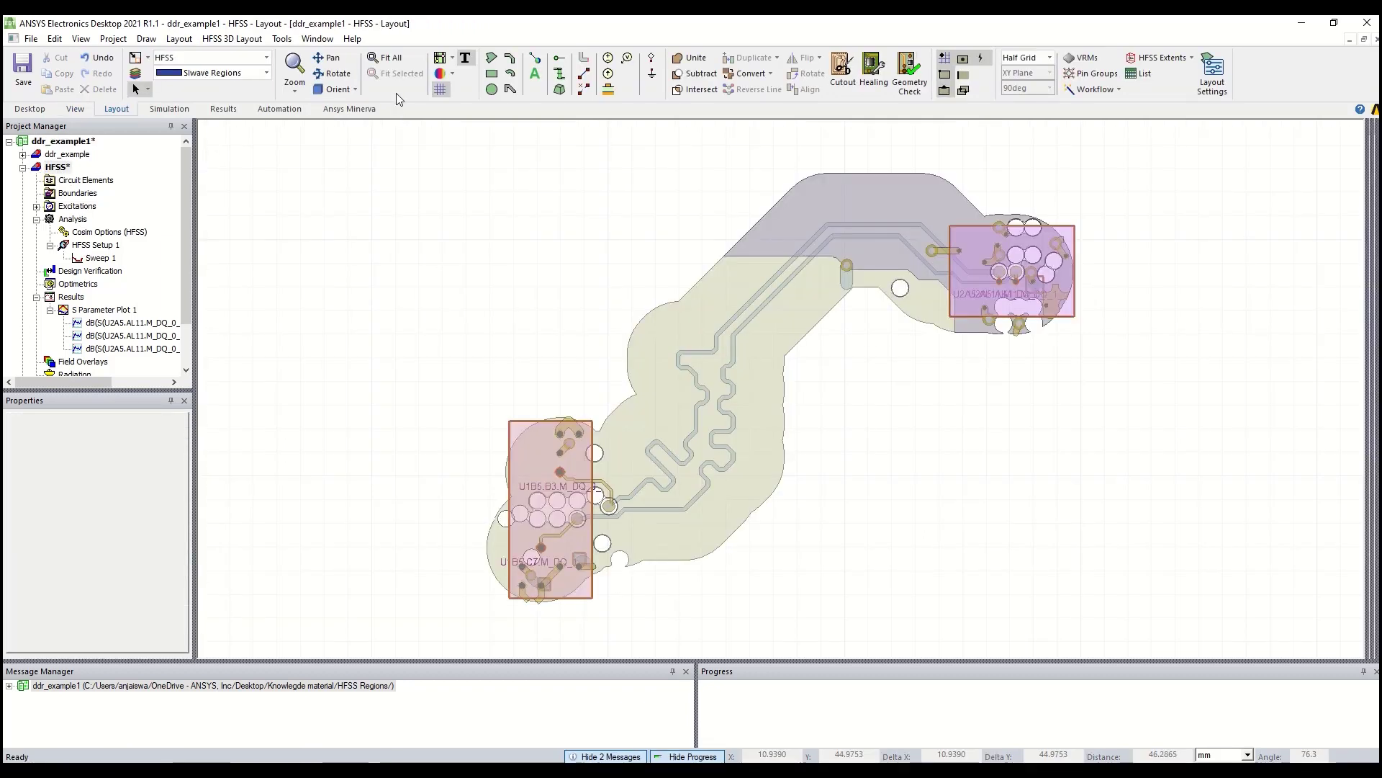
- Inspect the SIWAVE design's analysis setup SIwave SYZ 1 and the properties of its Sweep 1
click(23, 168)
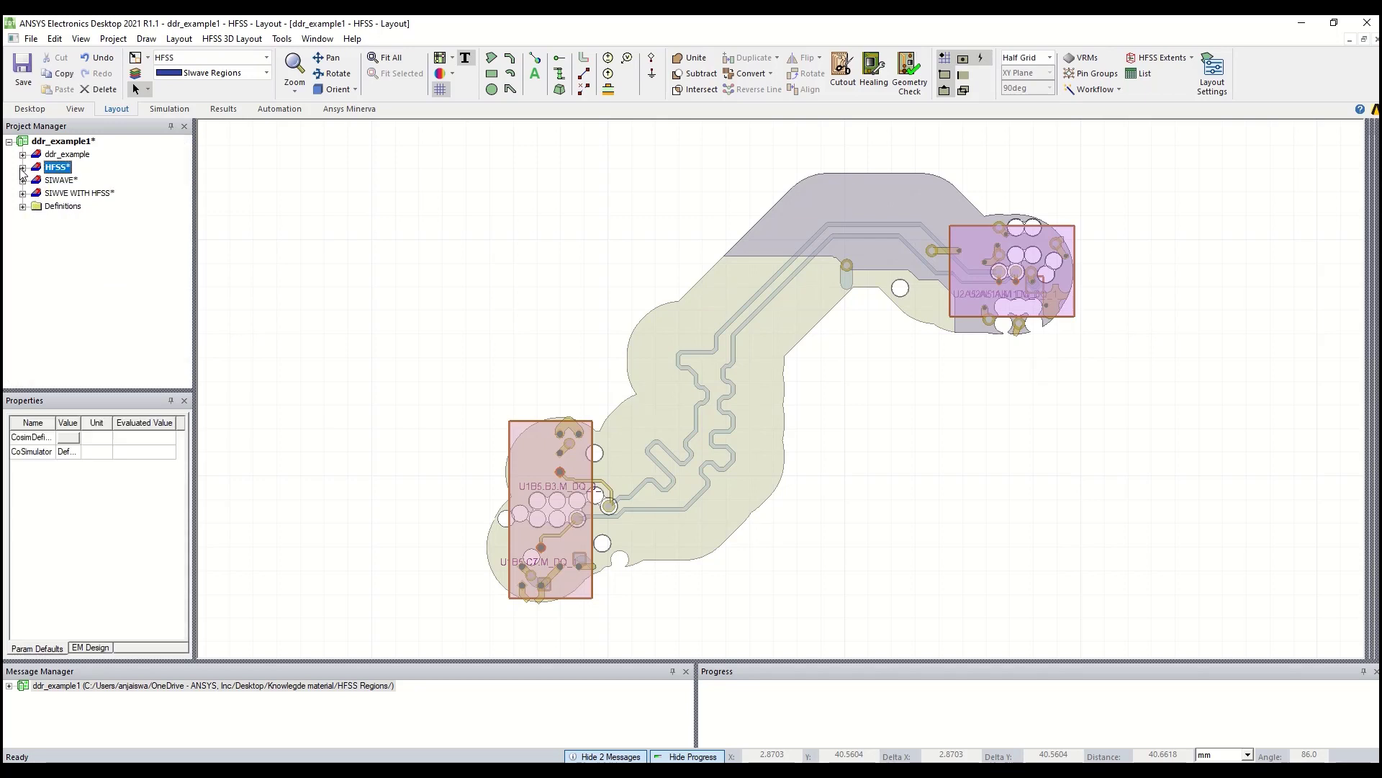
click(35, 181)
click(22, 181)
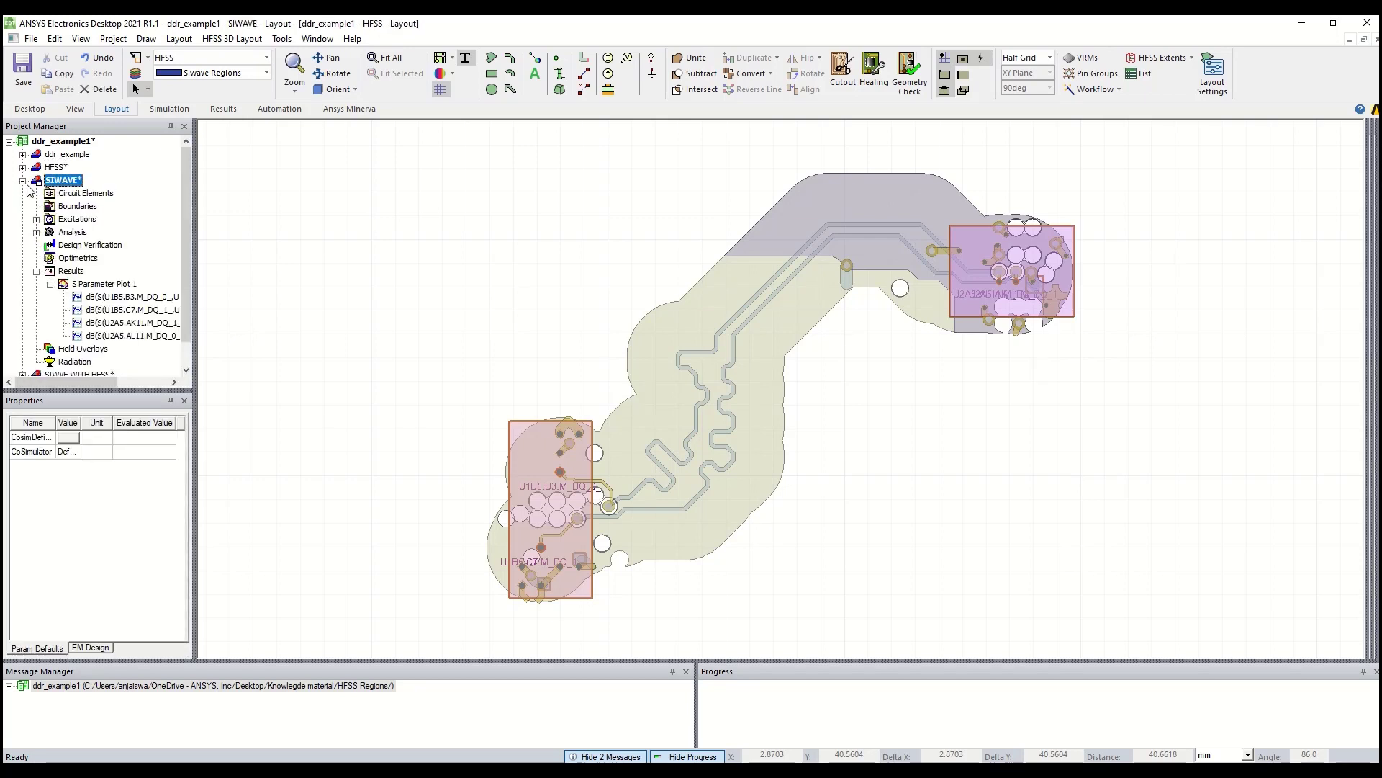
click(36, 231)
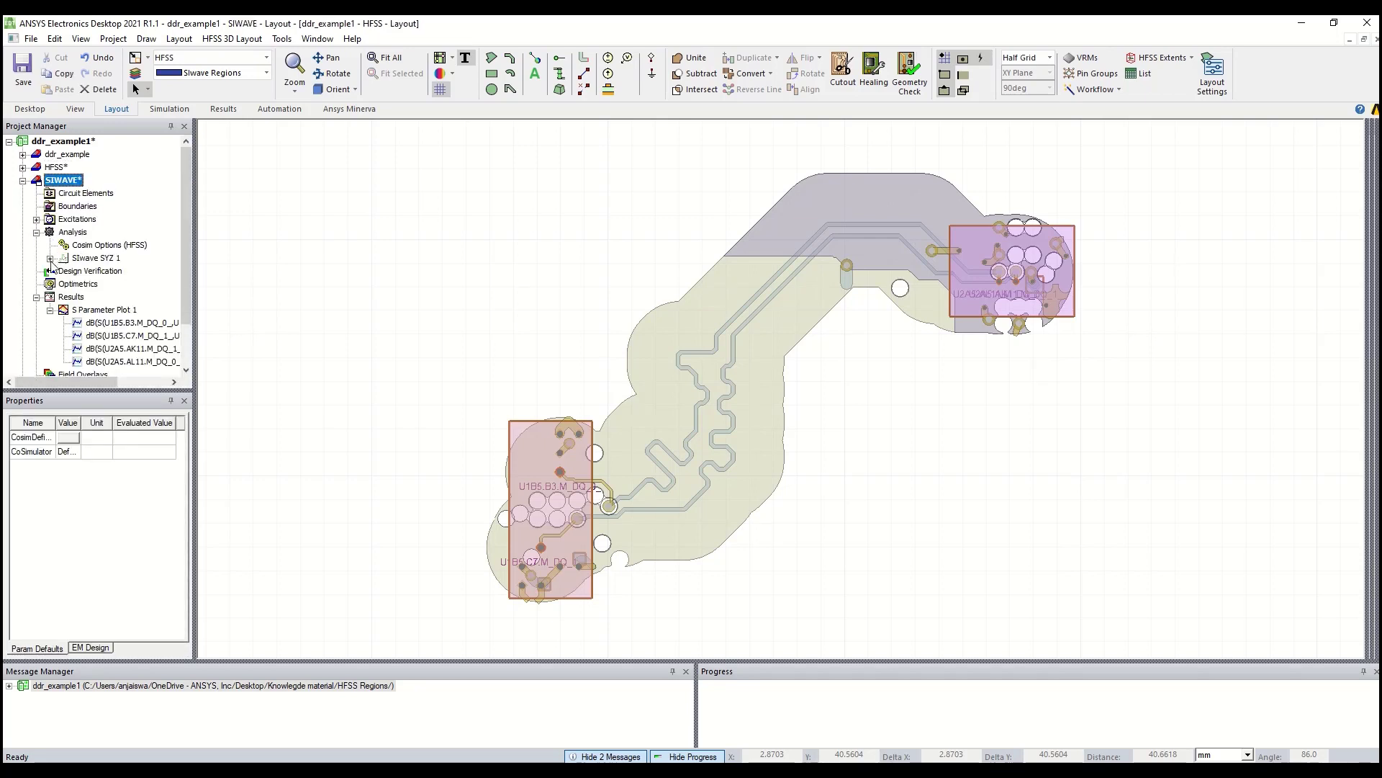
click(49, 258)
click(97, 271)
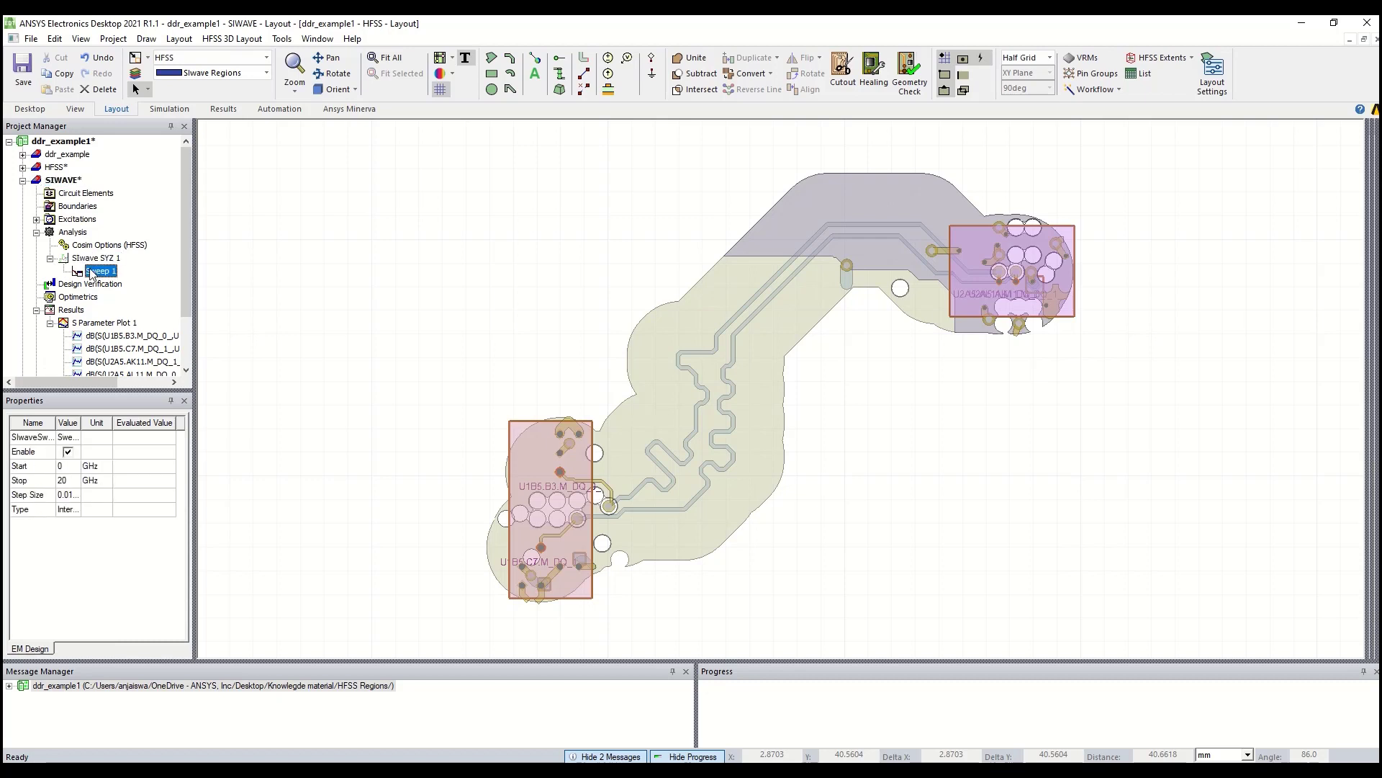
click(23, 181)
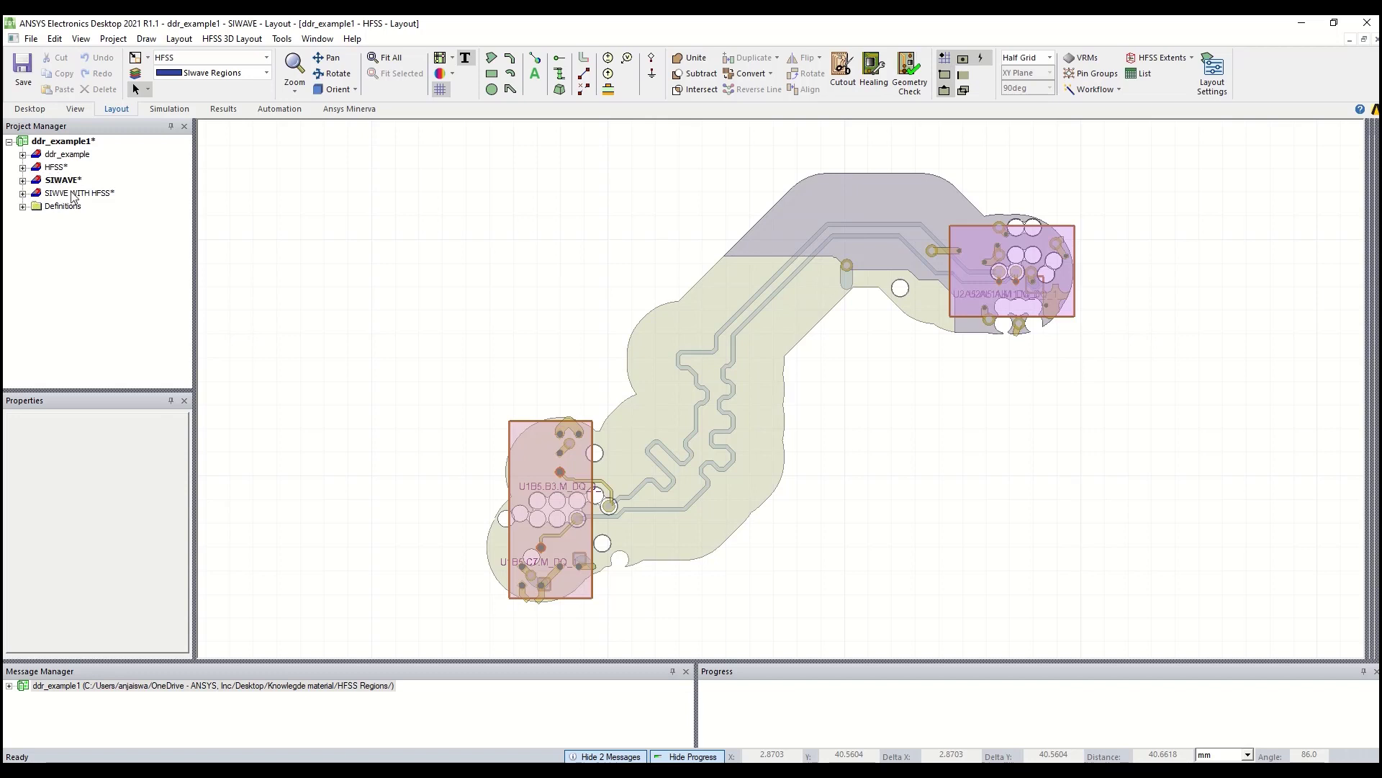
- Set up a new rectangular plot for the SIWVE WITH HFSS design with solution SIwave SYZ 1 : Sweep 1 and domain Sweep
click(22, 193)
click(97, 195)
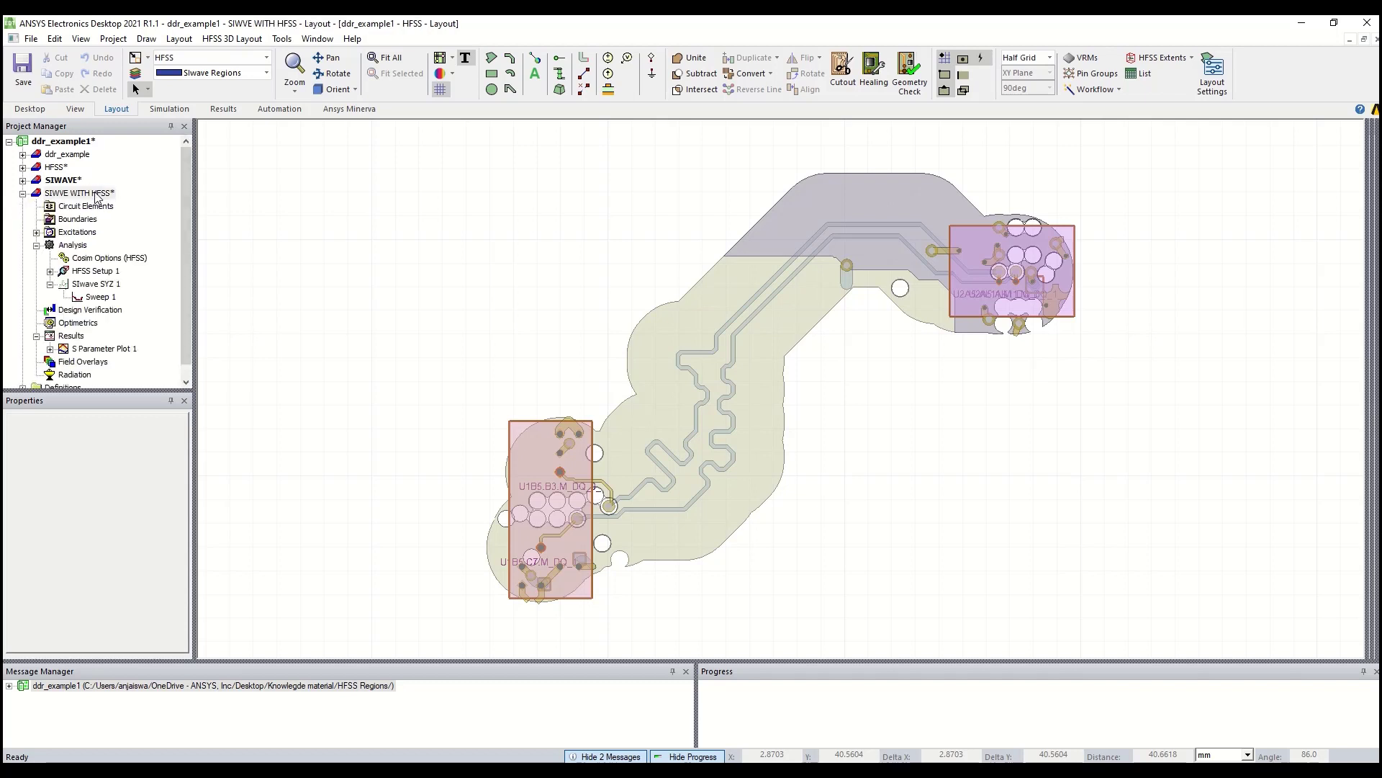
right_click(70, 336)
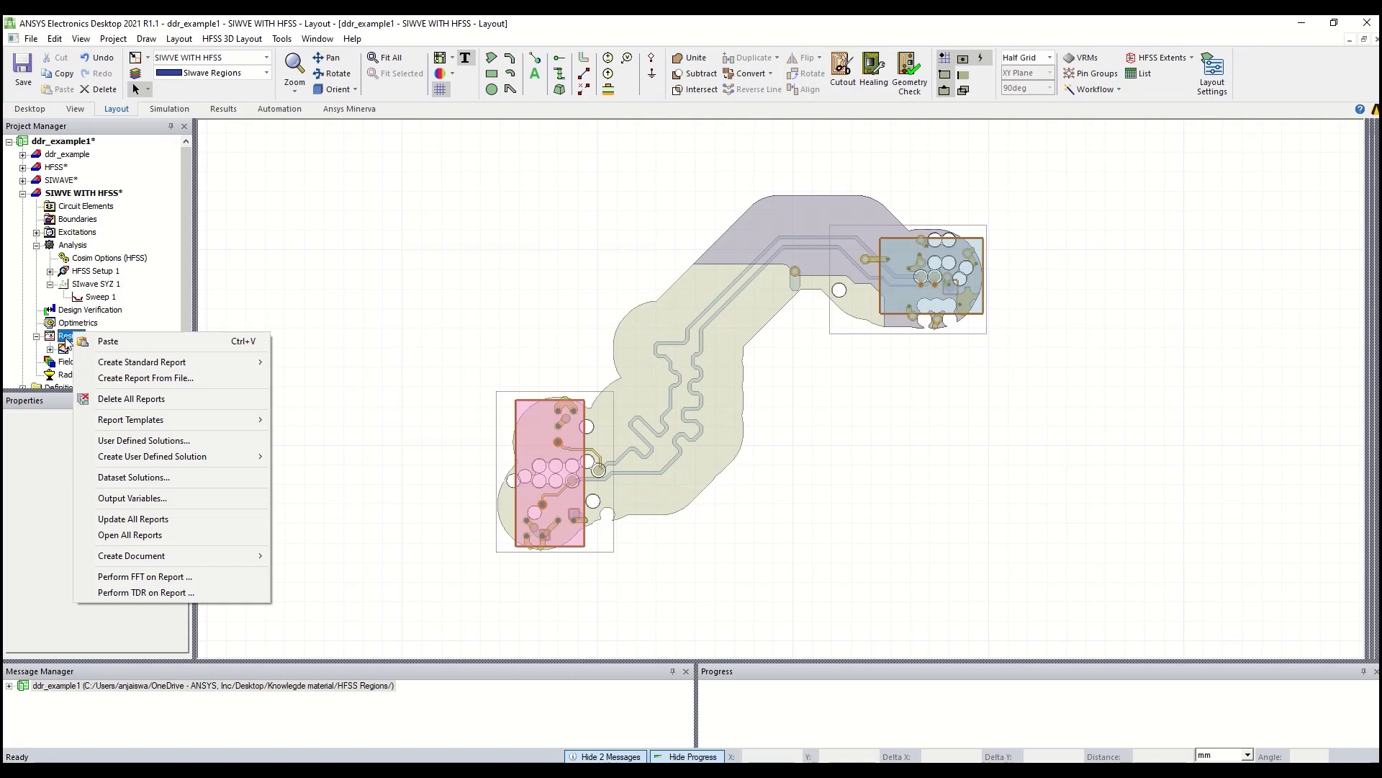
mouse_move(112, 368)
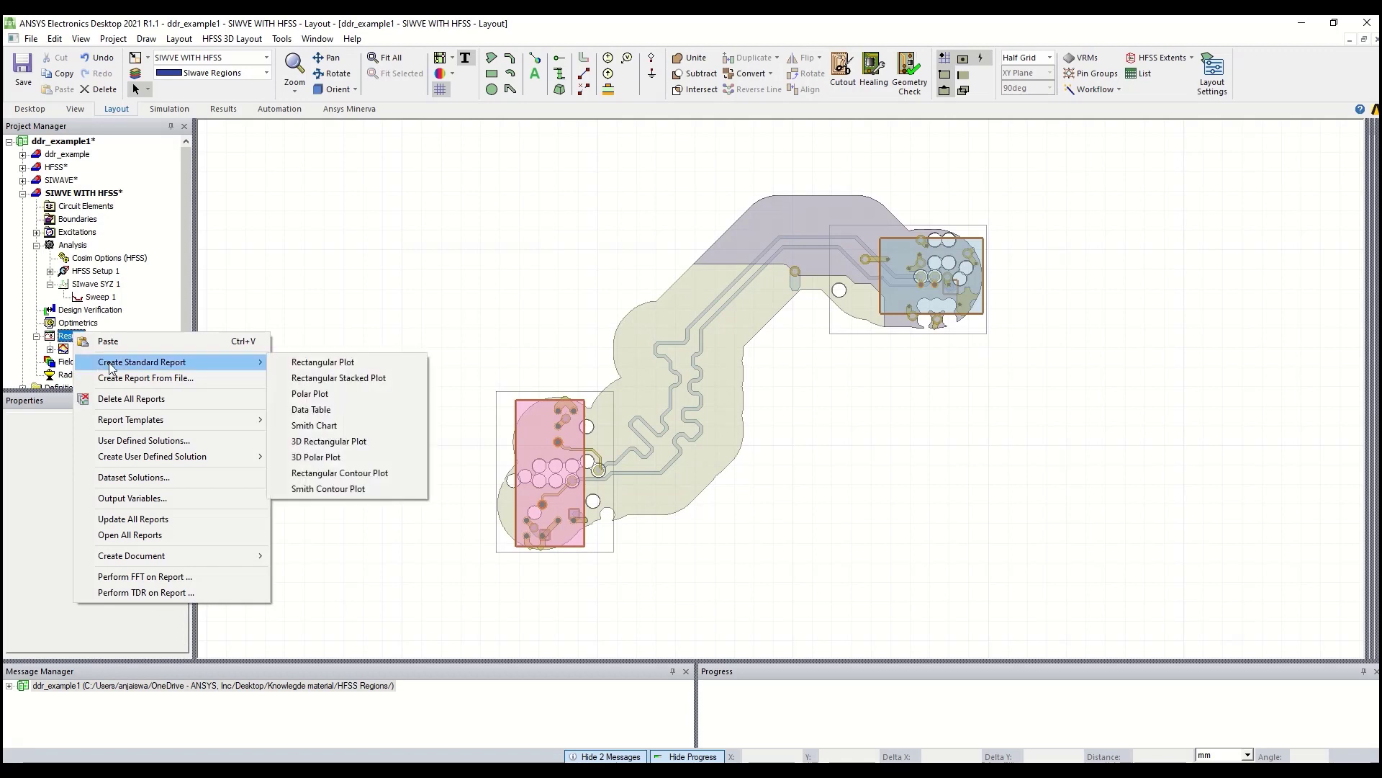
click(320, 367)
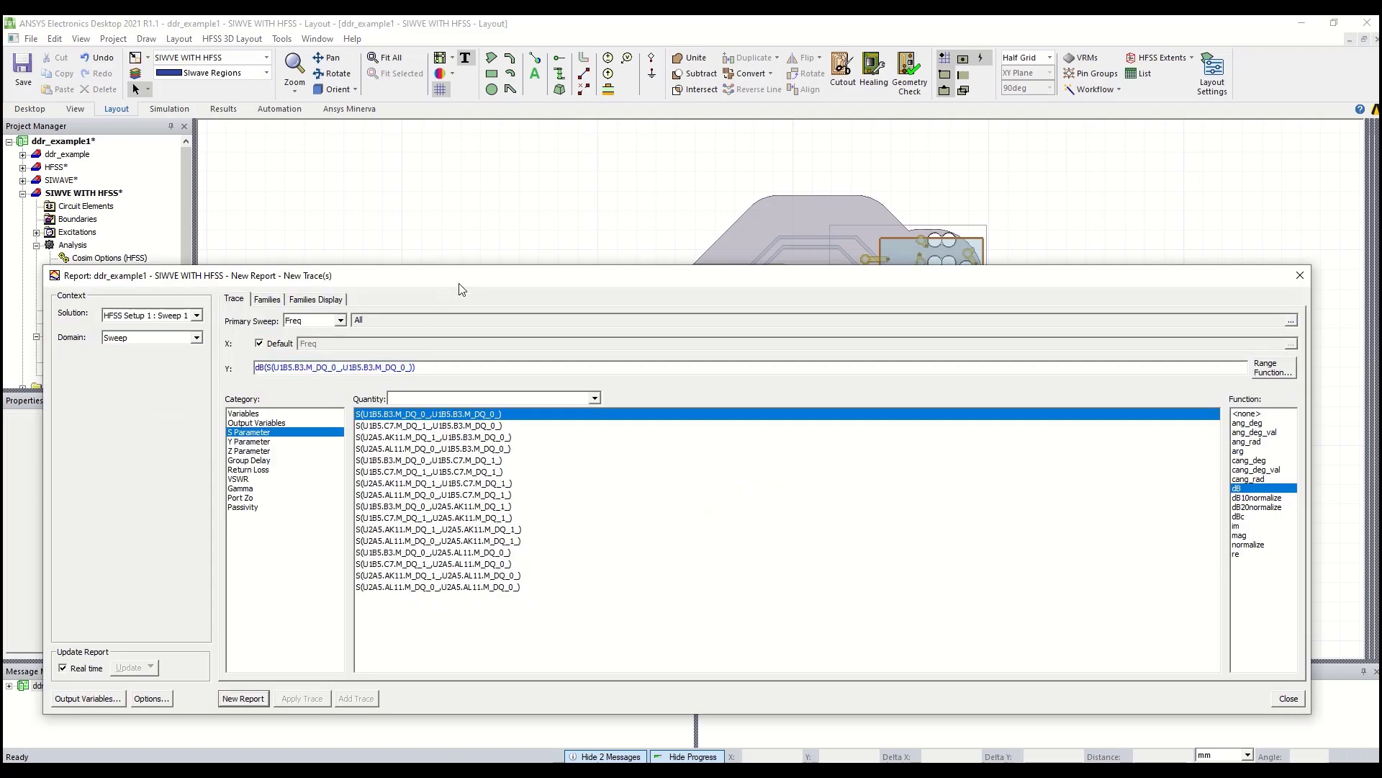
drag(462, 288, 570, 232)
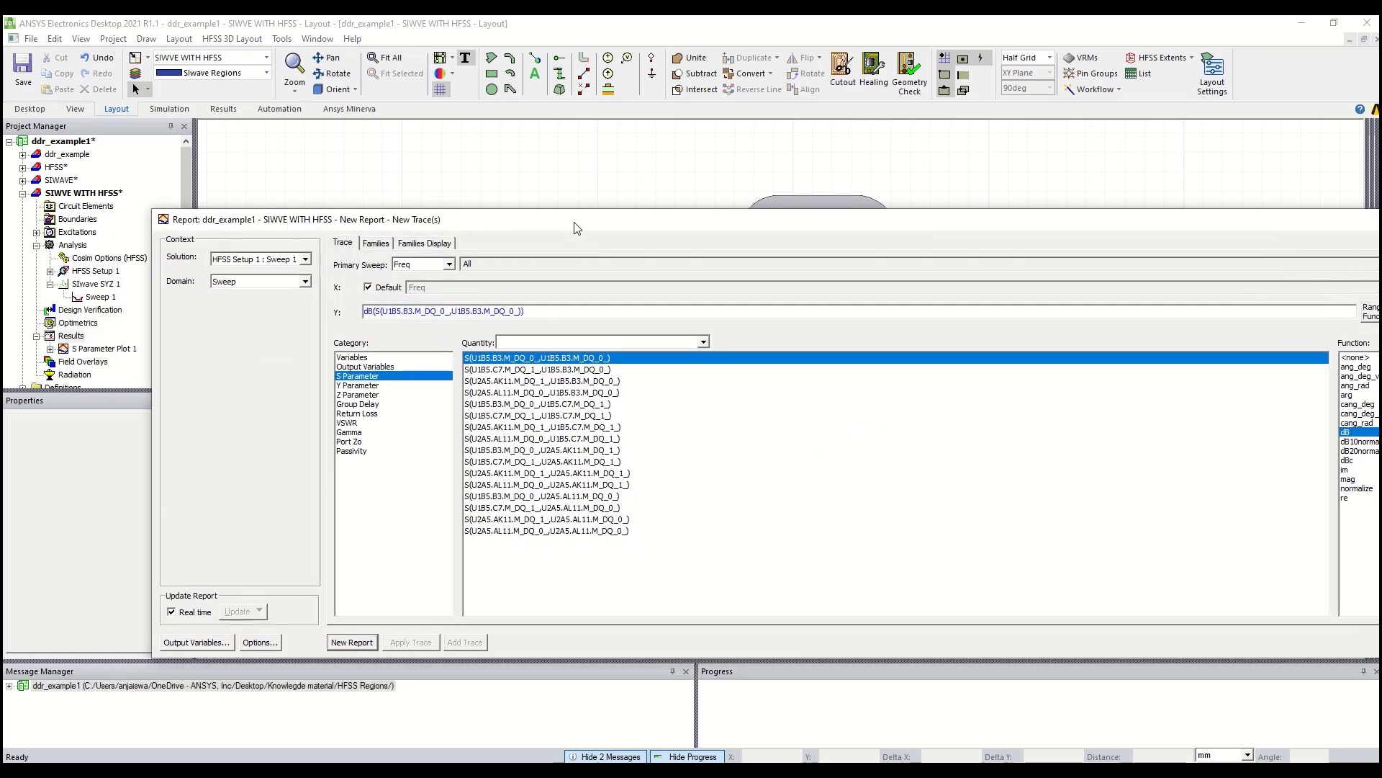
click(234, 260)
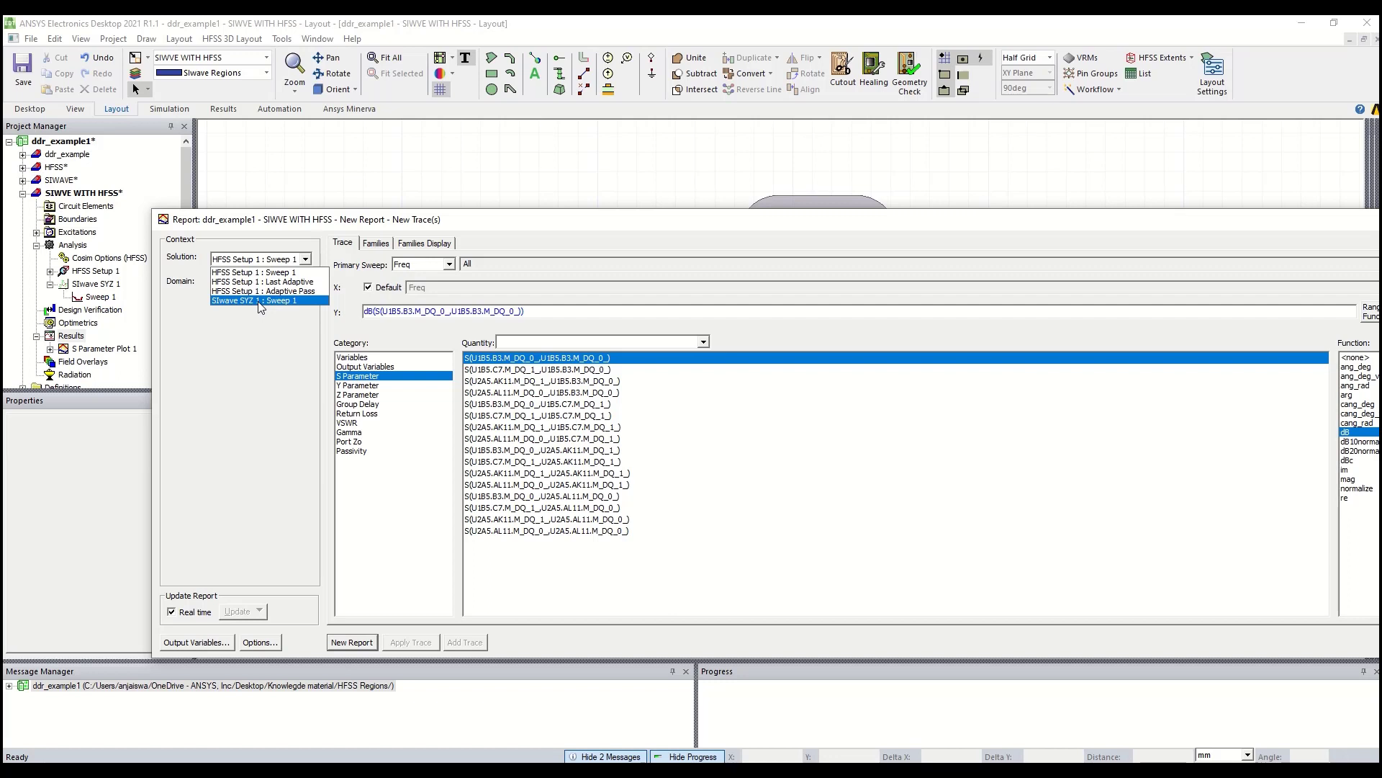
click(261, 301)
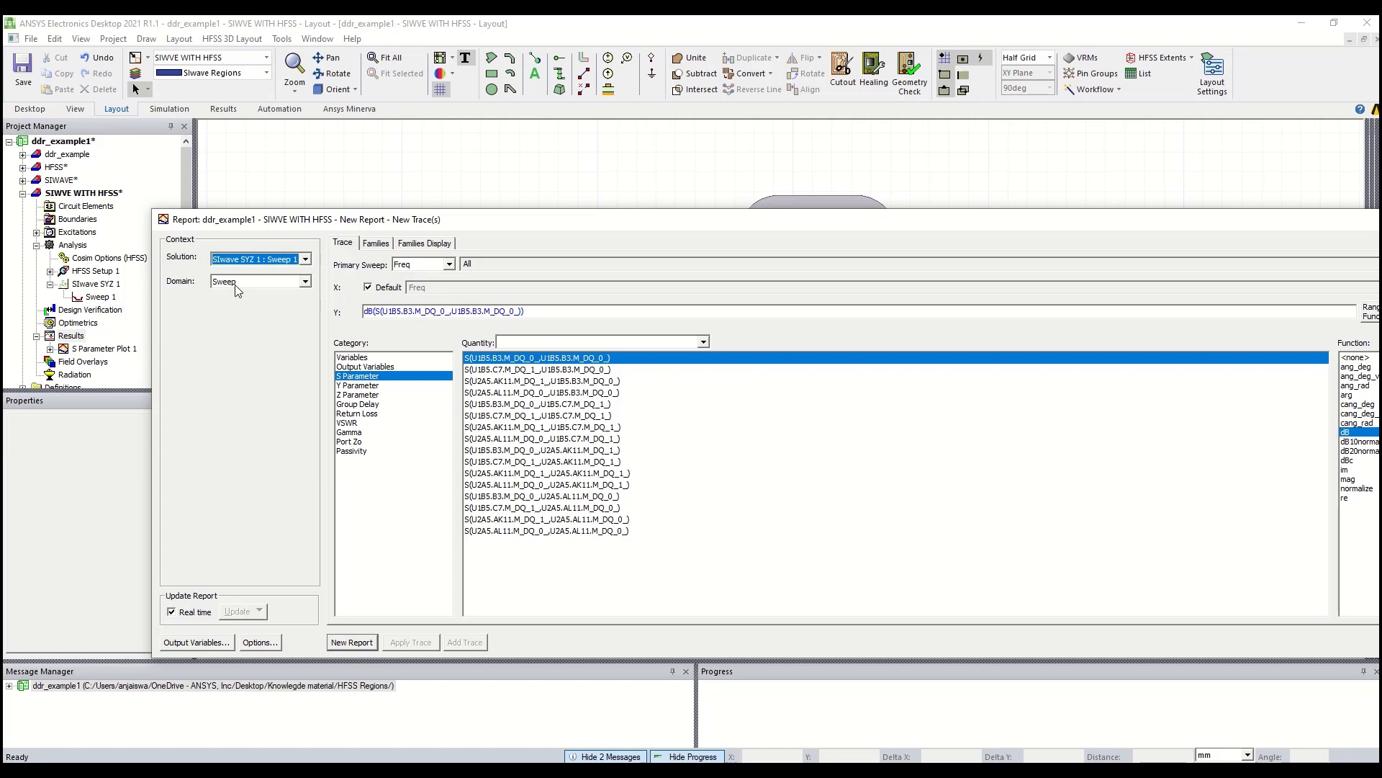
click(235, 283)
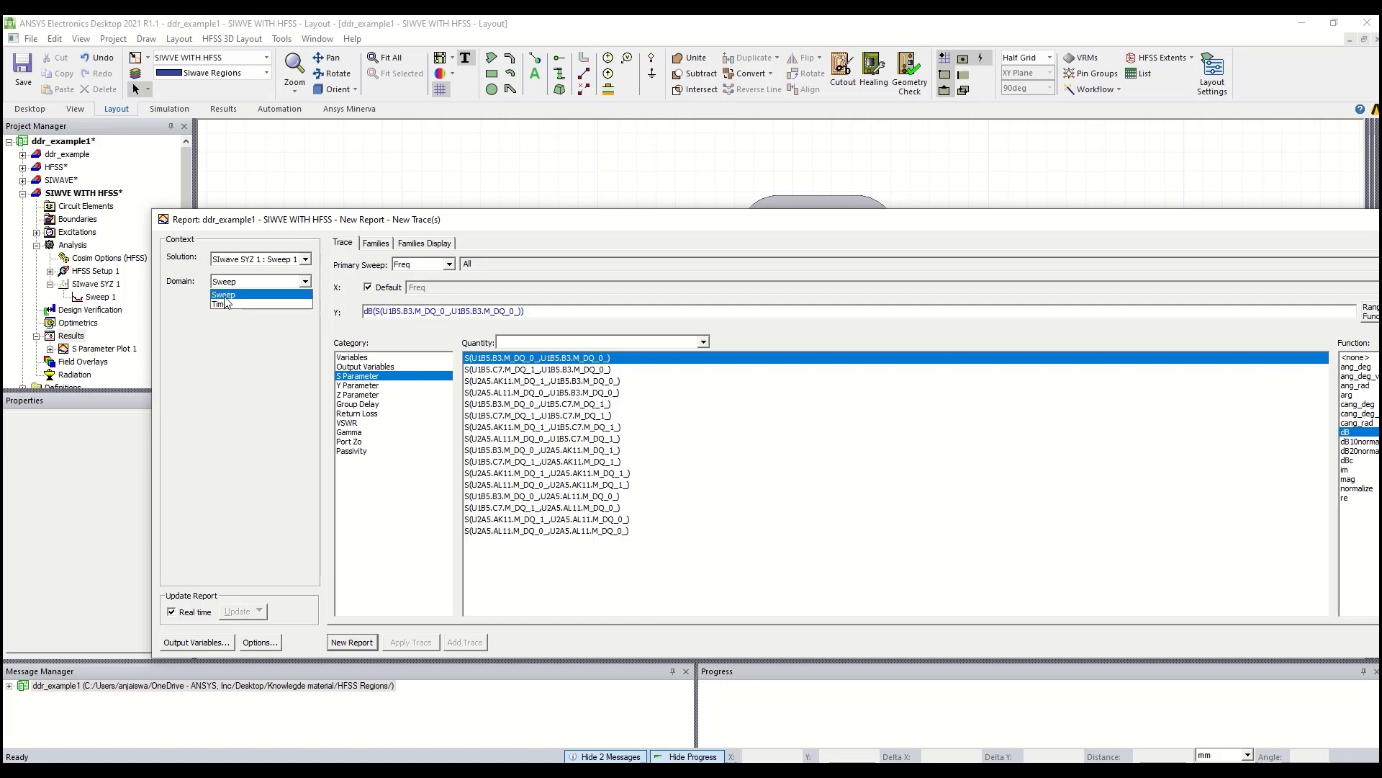
click(225, 297)
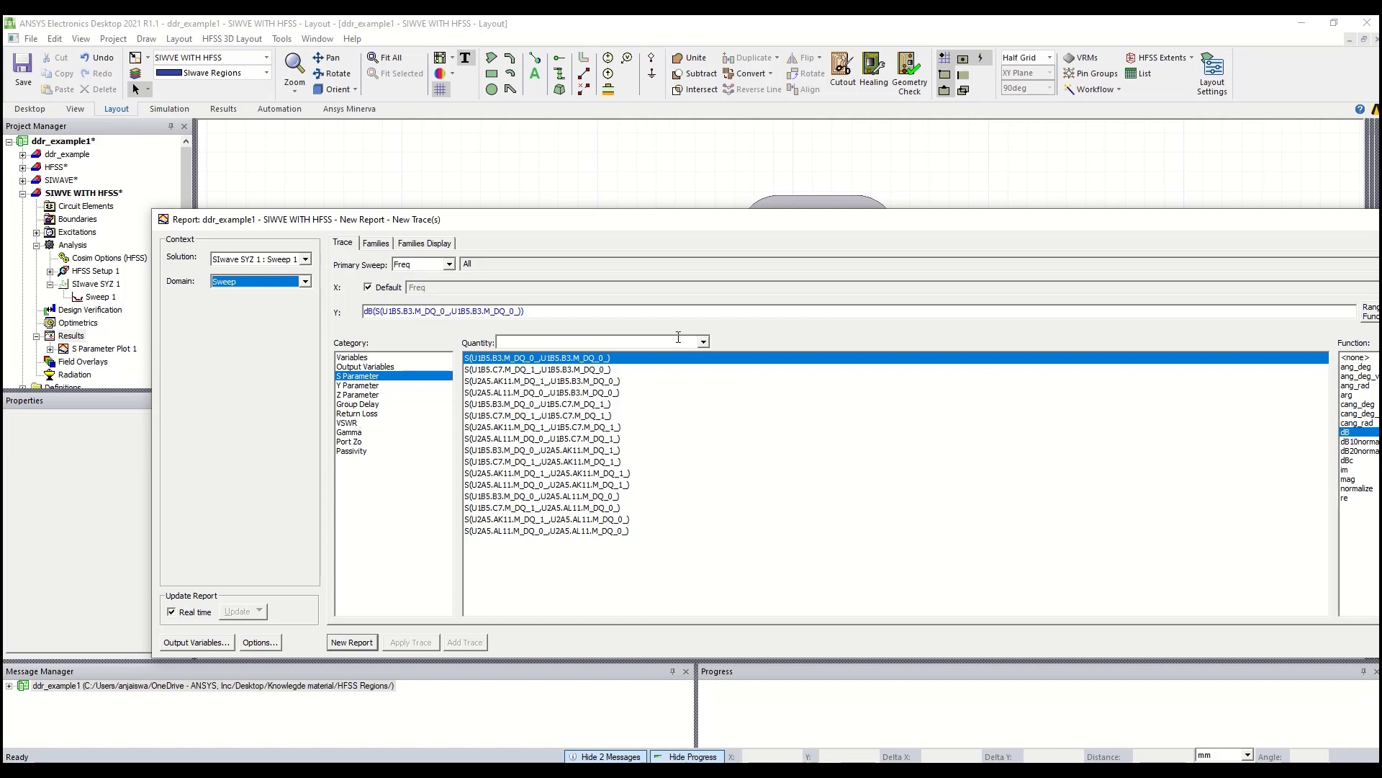
- Try the Only Mutual Terms and Only Self Terms quantity filters, select the U2A5.AK11 self term, and close the report setup without creating a plot
click(705, 343)
click(704, 343)
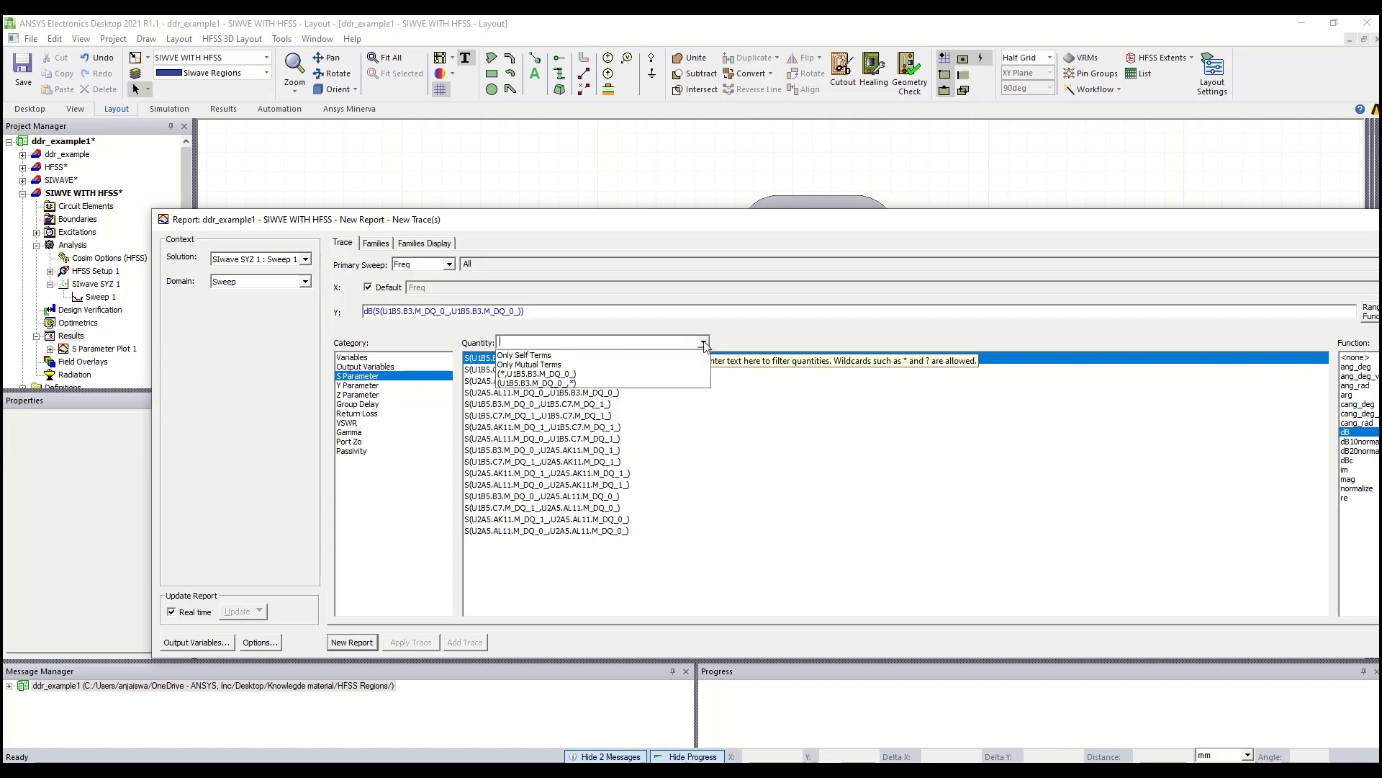
click(548, 363)
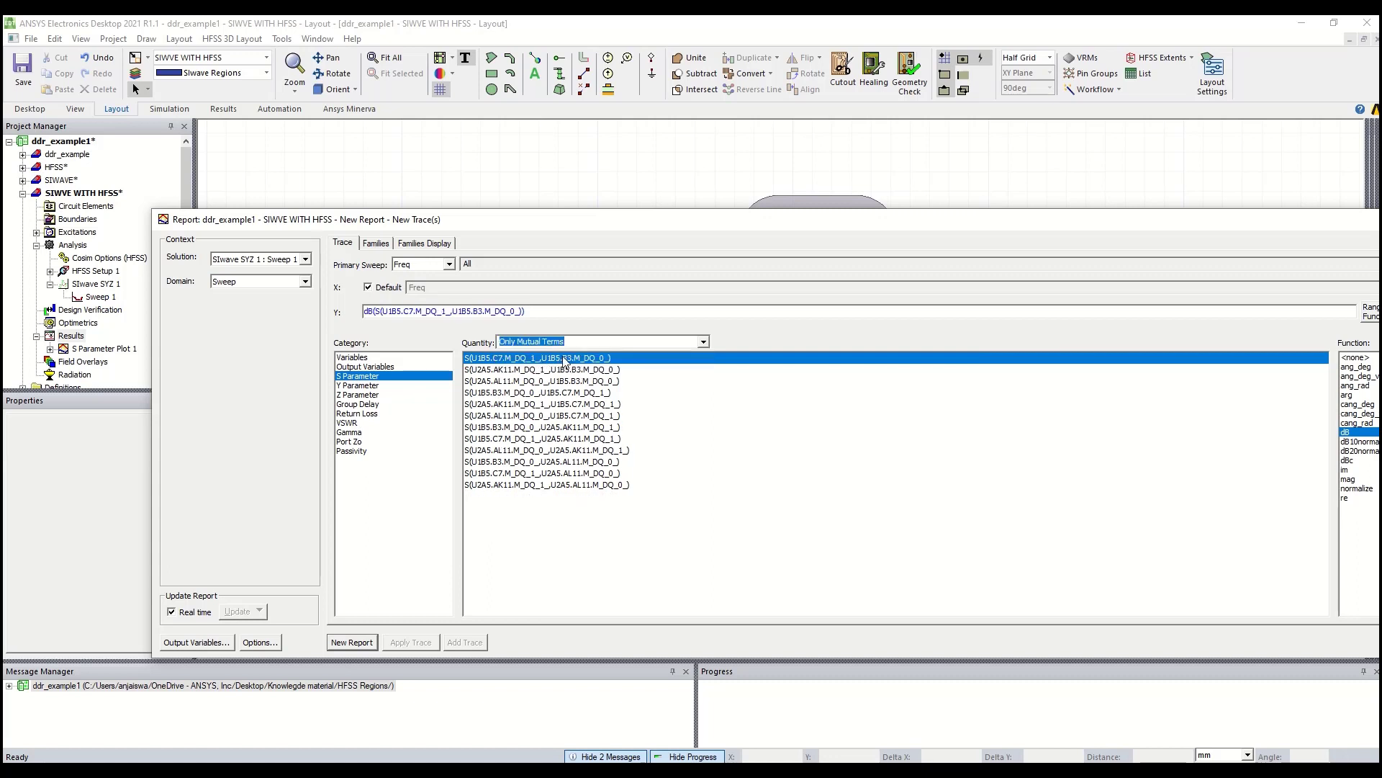
click(704, 342)
click(668, 354)
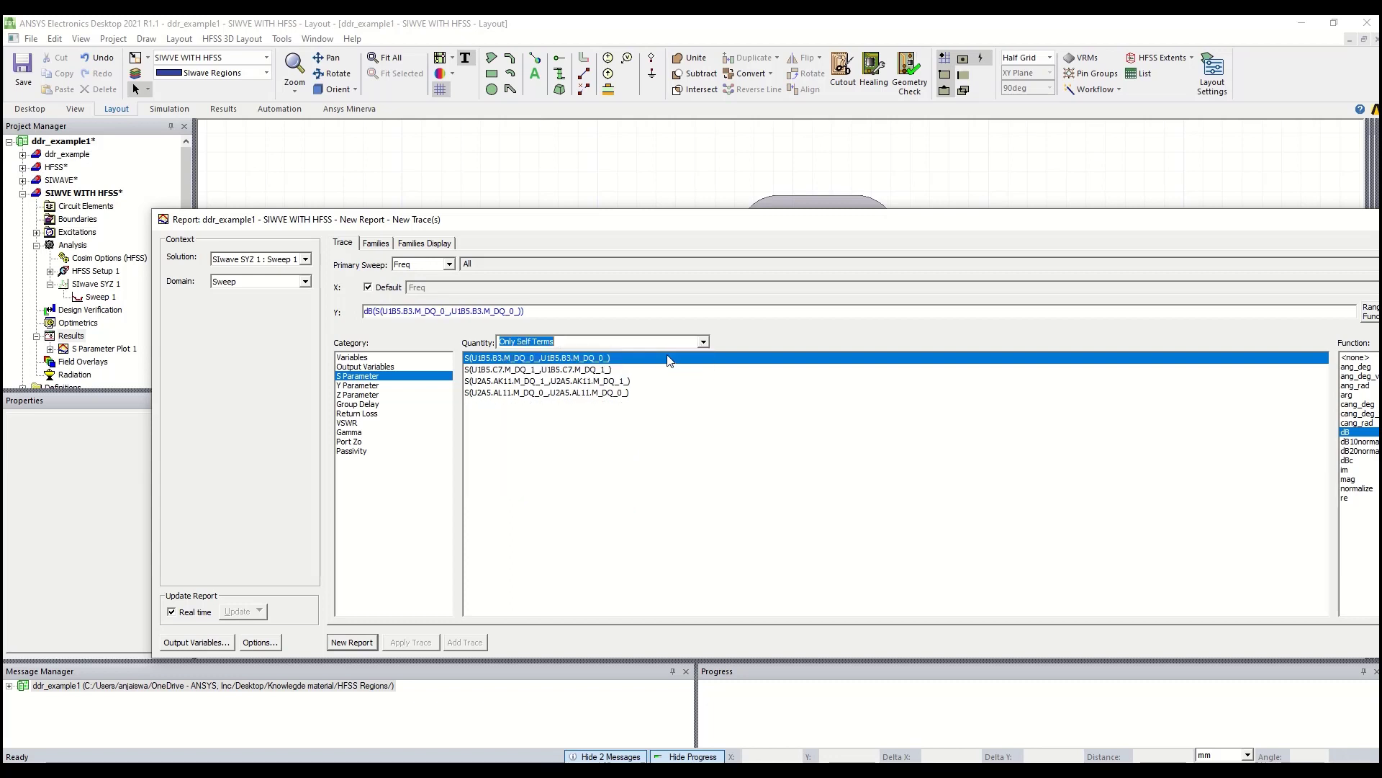
click(544, 382)
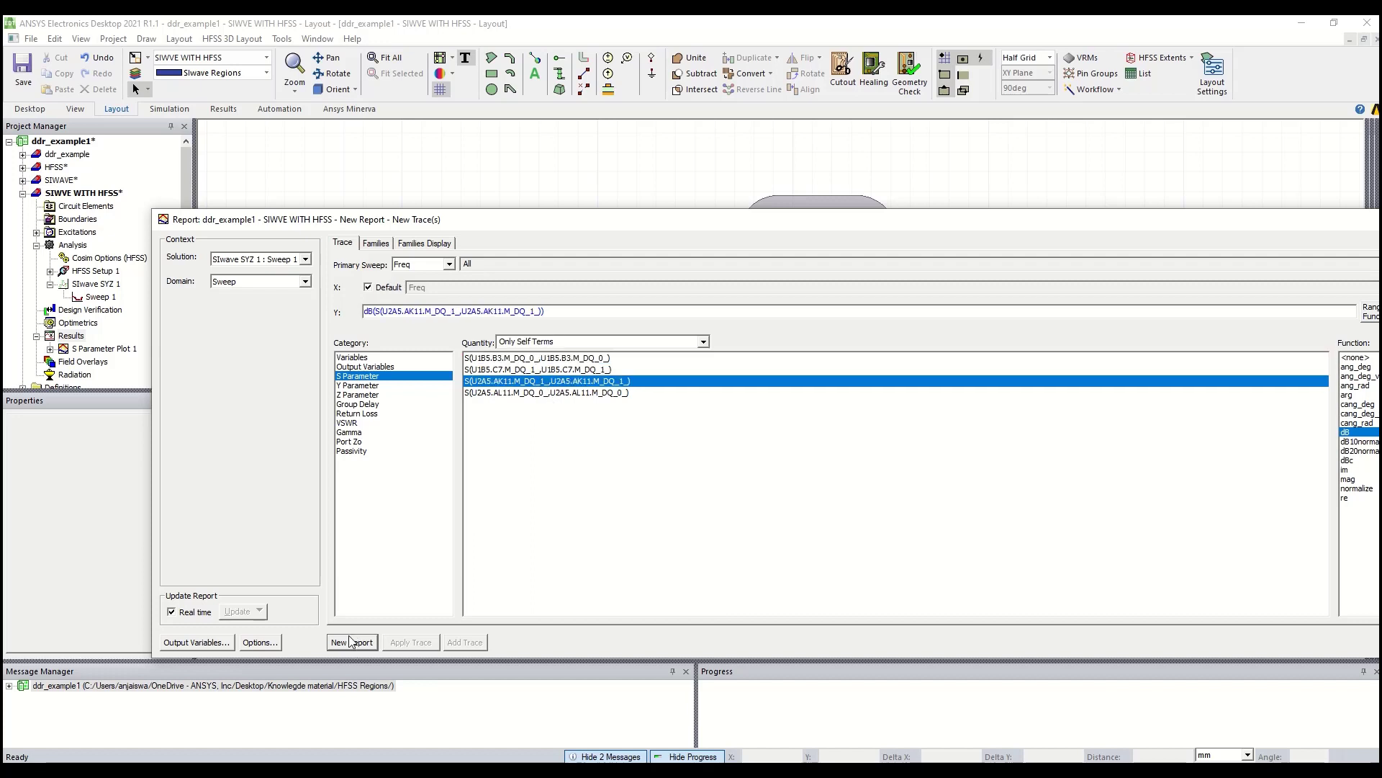
drag(898, 219, 778, 233)
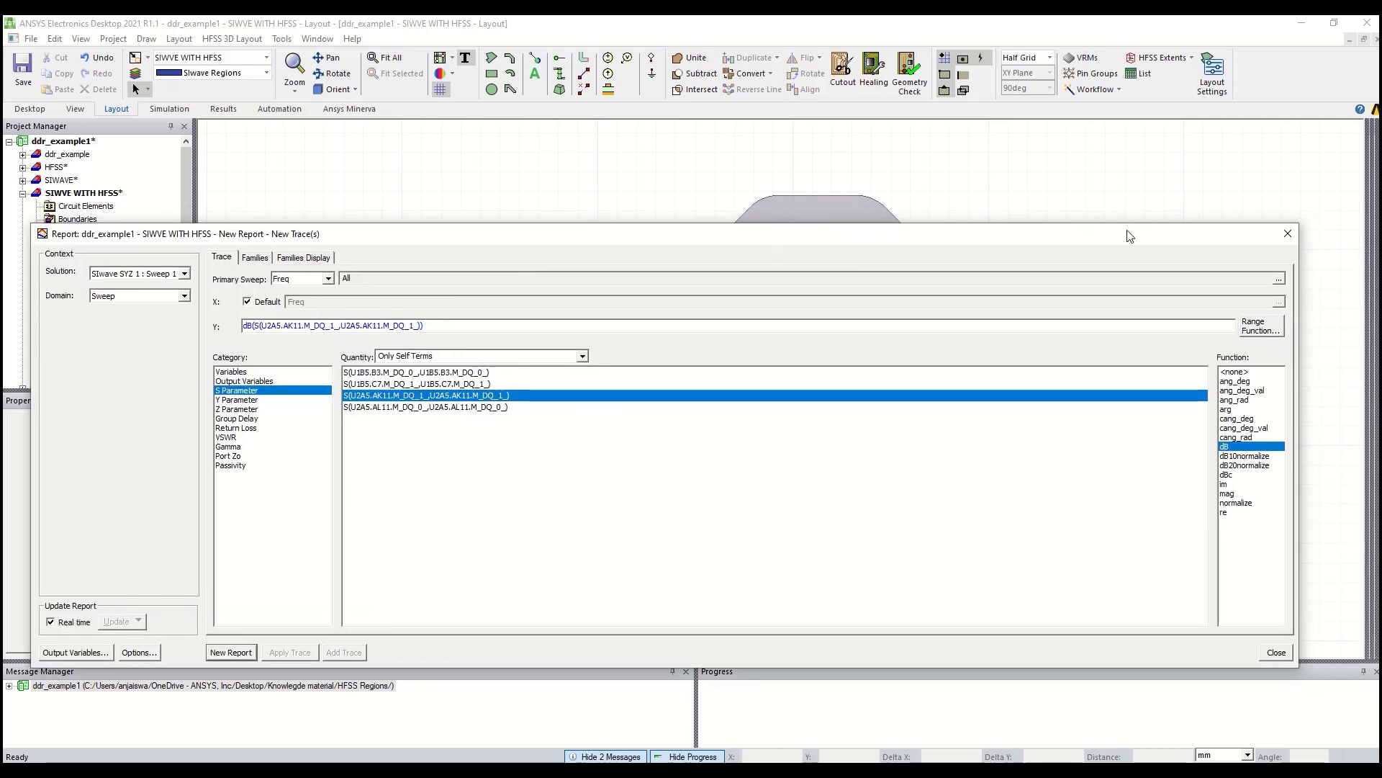
click(1288, 234)
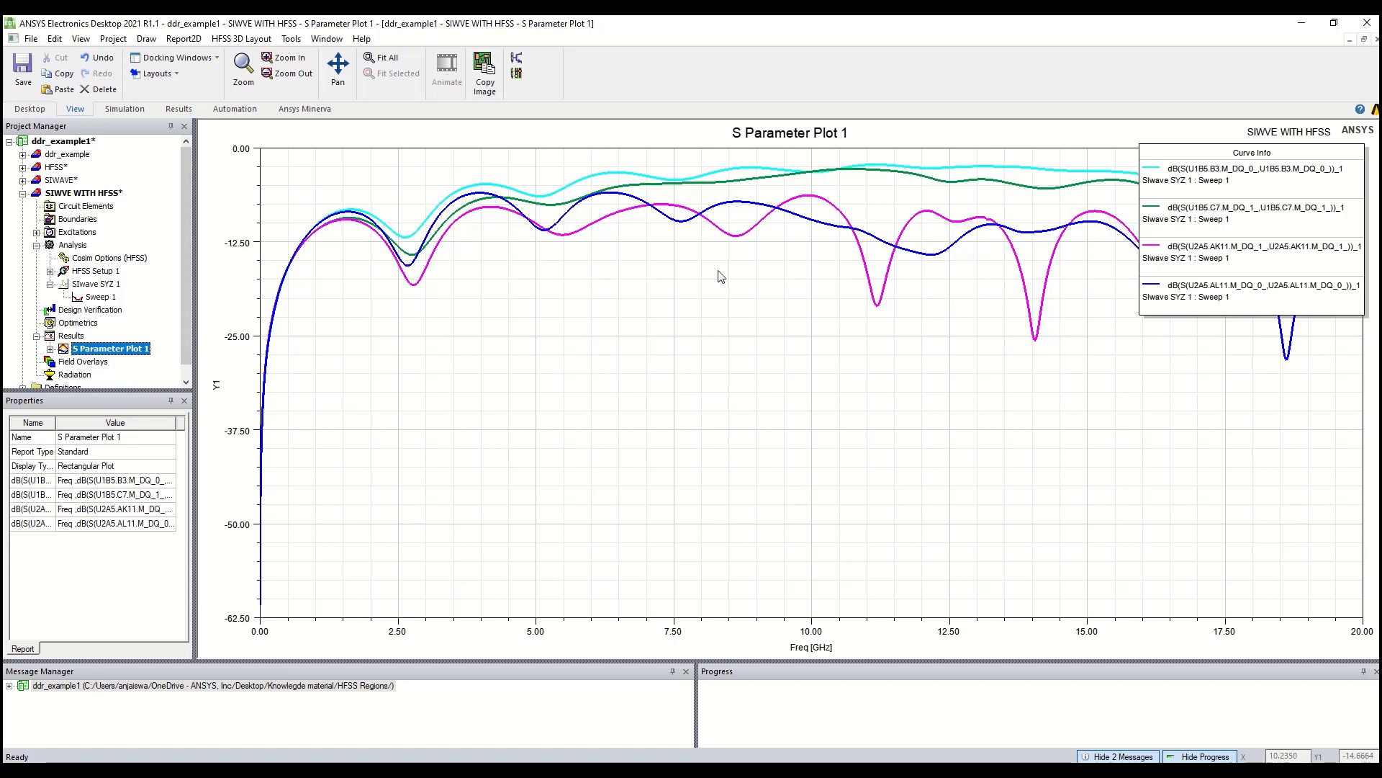
- Copy the data of the U2A5.AK11.M_DQ_1 self-term trace from S Parameter Plot 1 of the SIWVE WITH HFSS design
click(49, 348)
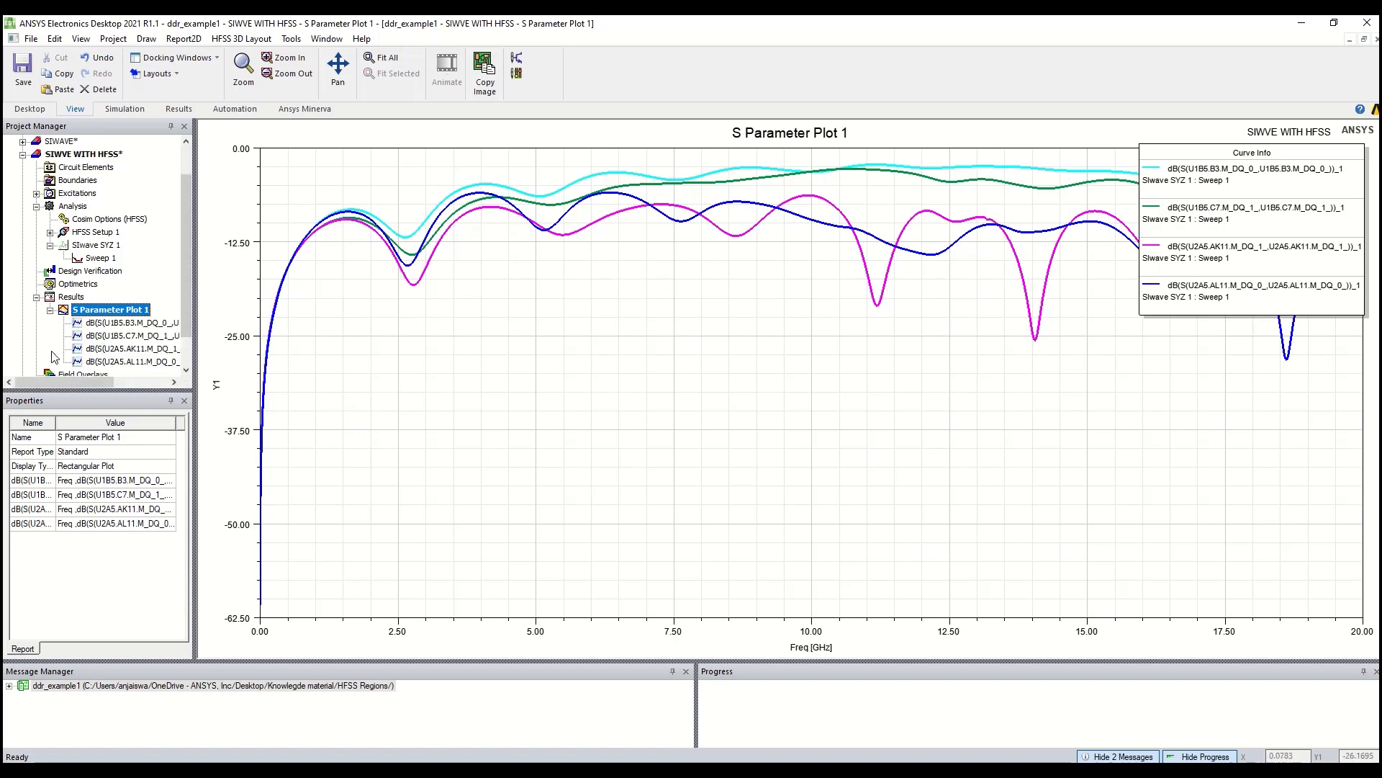
right_click(123, 350)
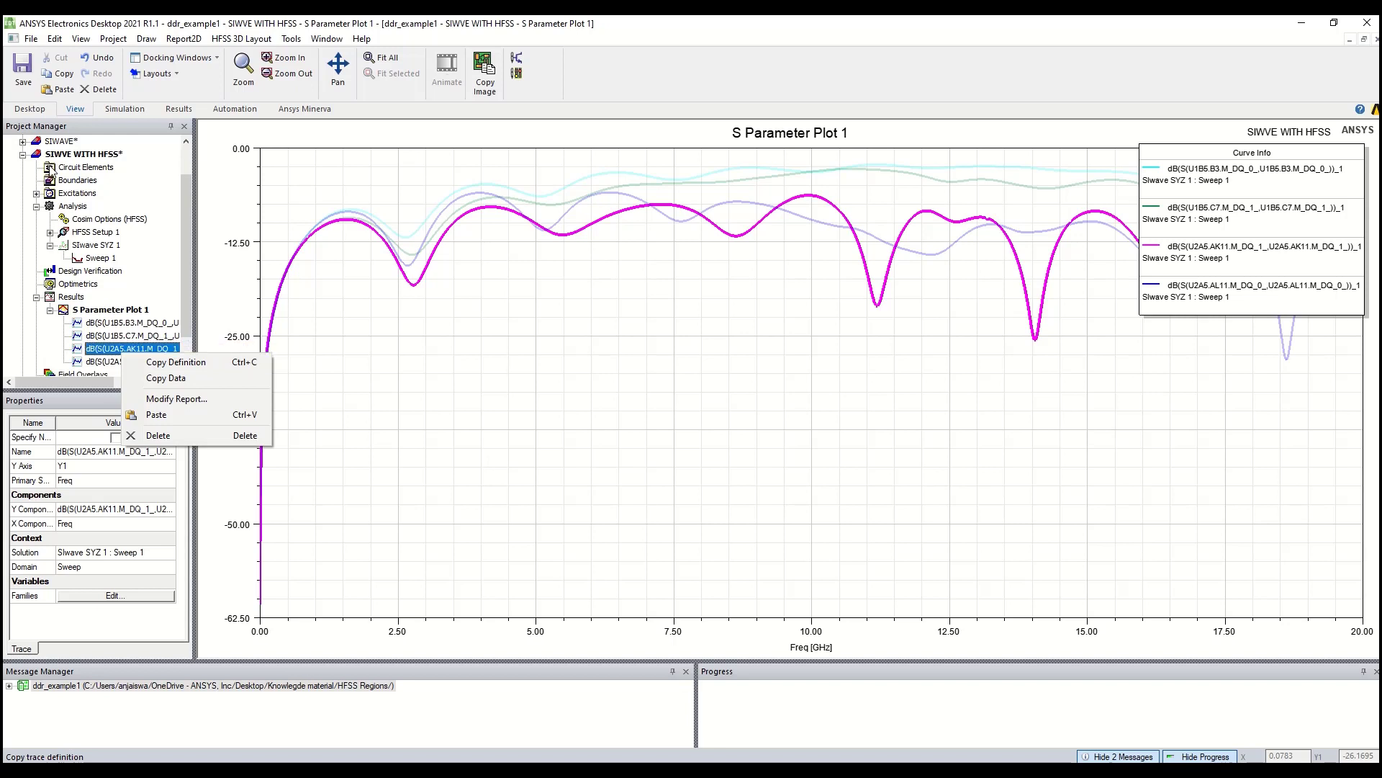
click(159, 378)
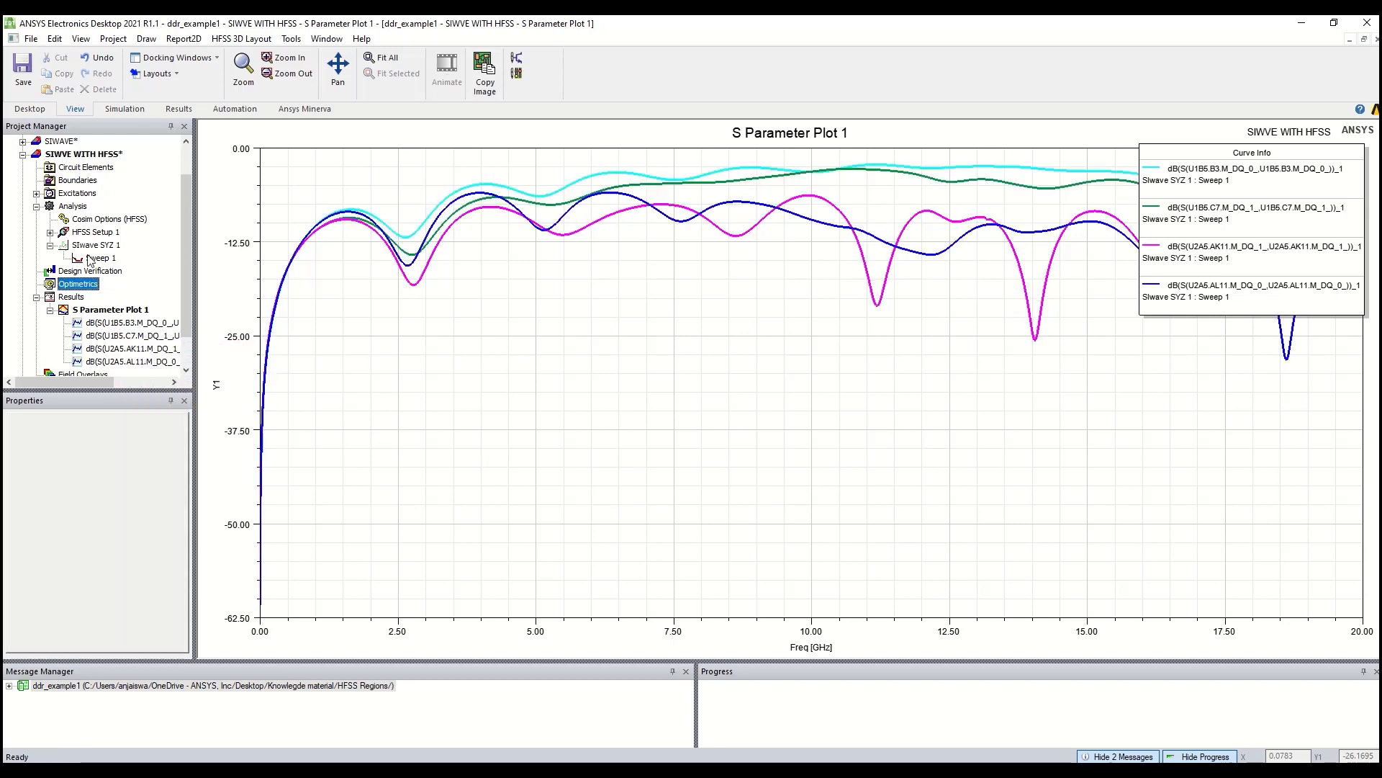
- Open S Parameter Plot 1 from the results of the HFSS design
click(22, 154)
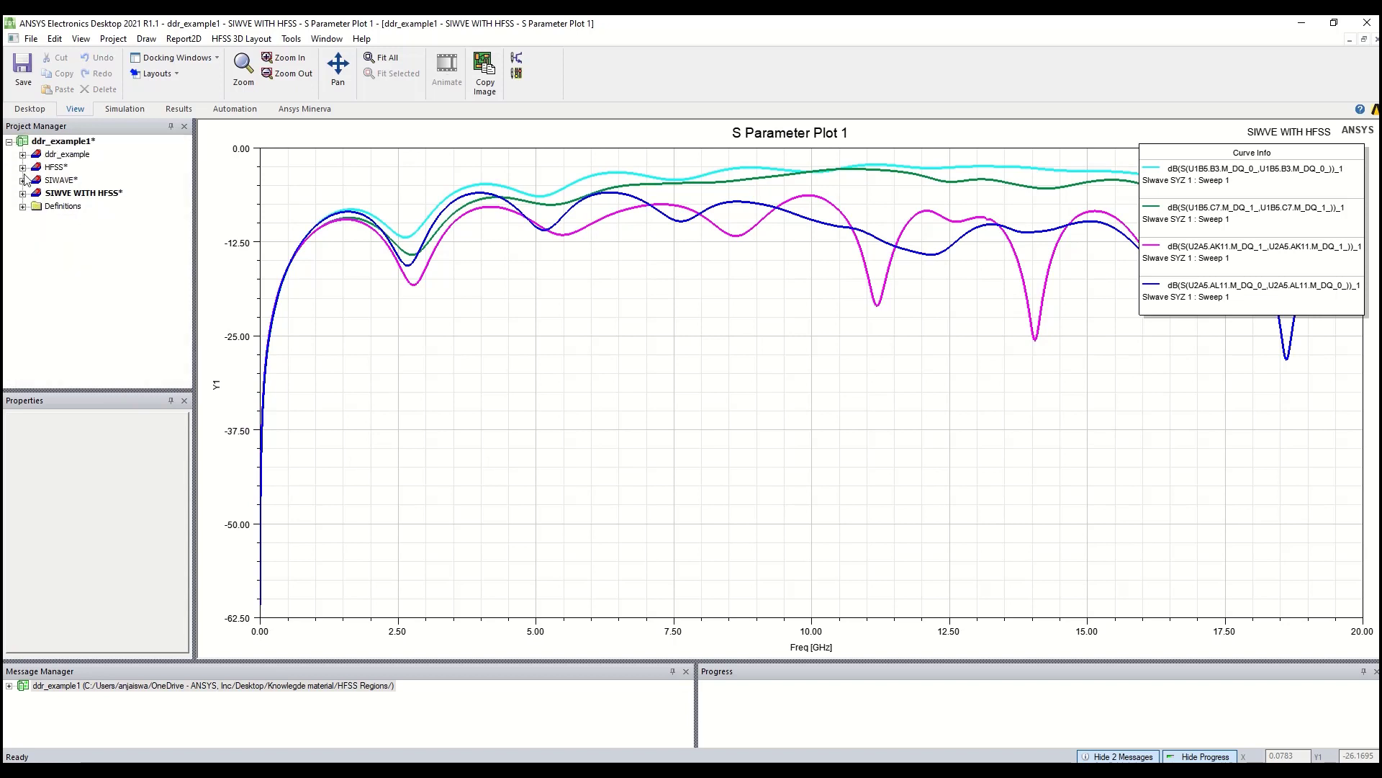
click(22, 180)
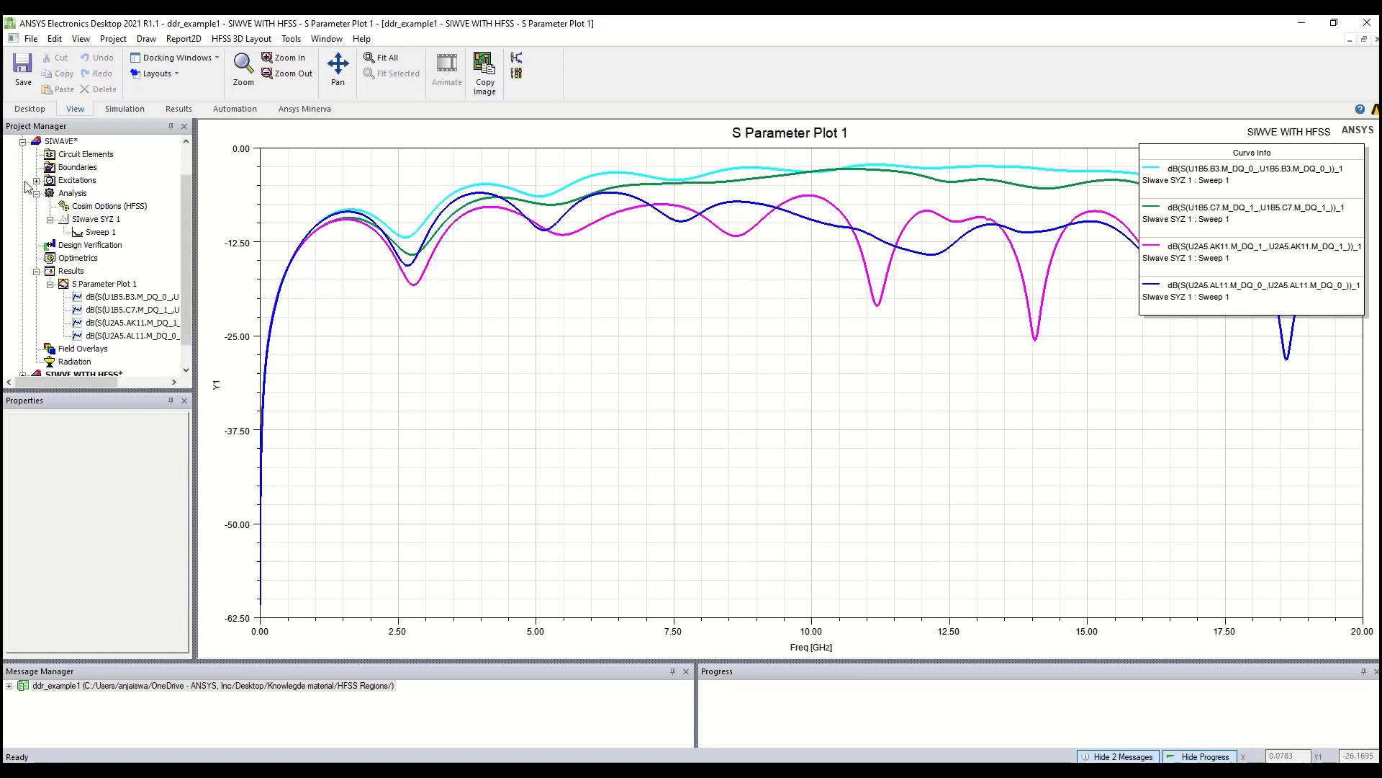
scroll(82, 303, up, 1)
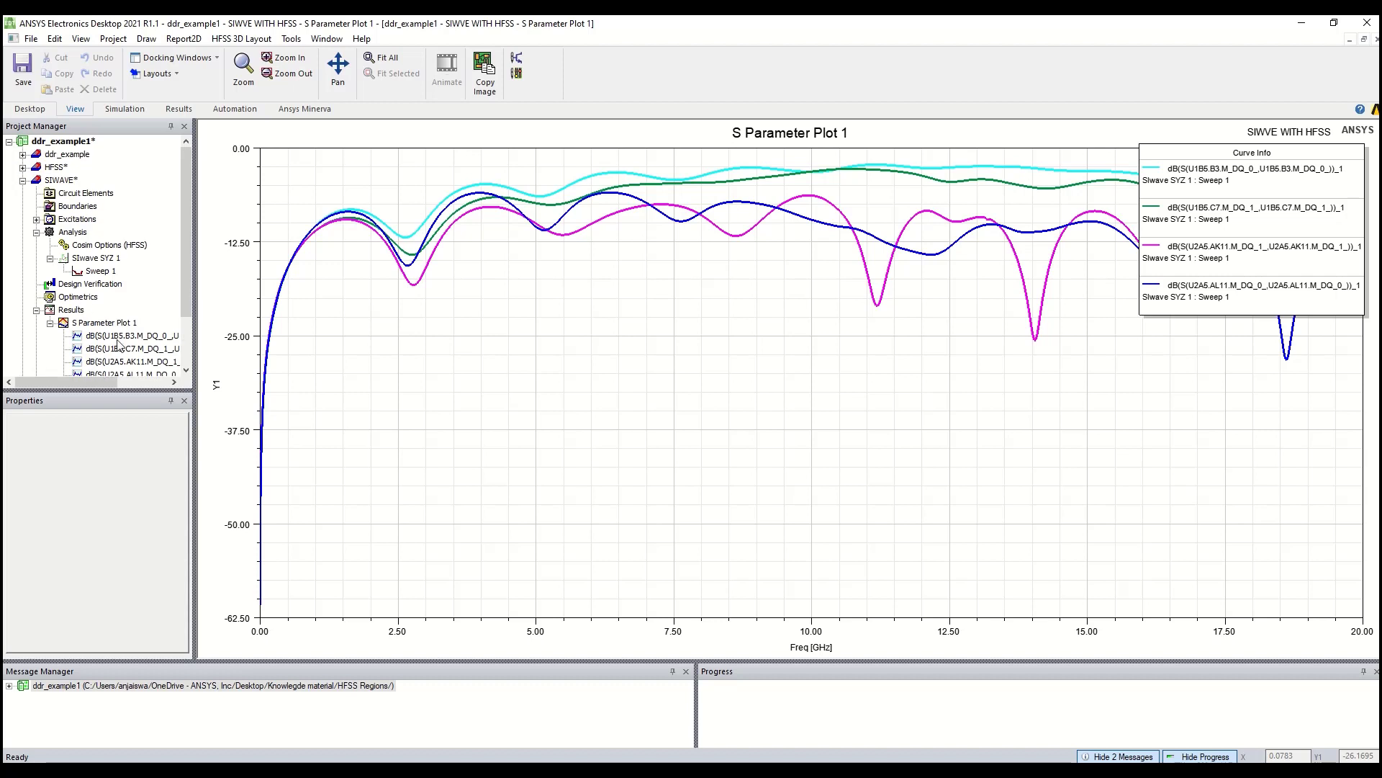
click(50, 322)
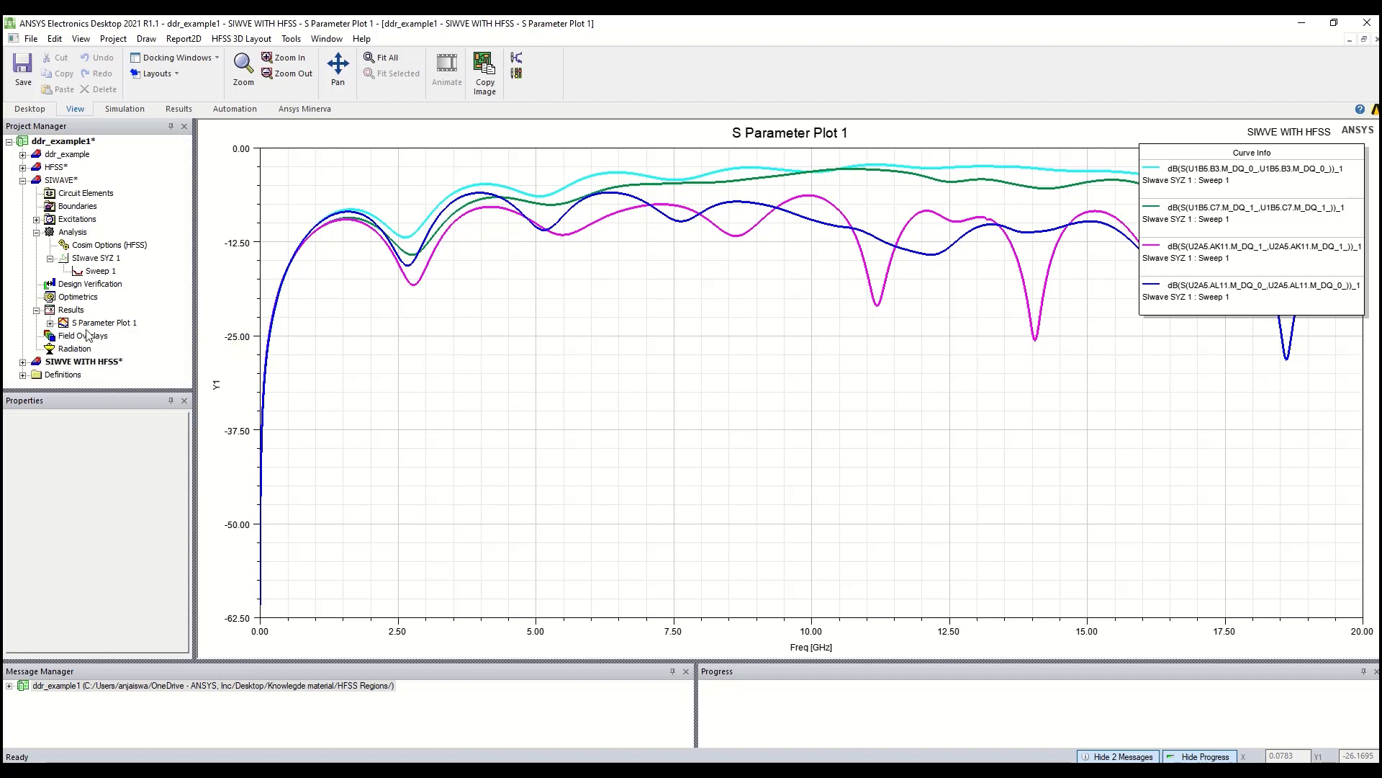
click(23, 180)
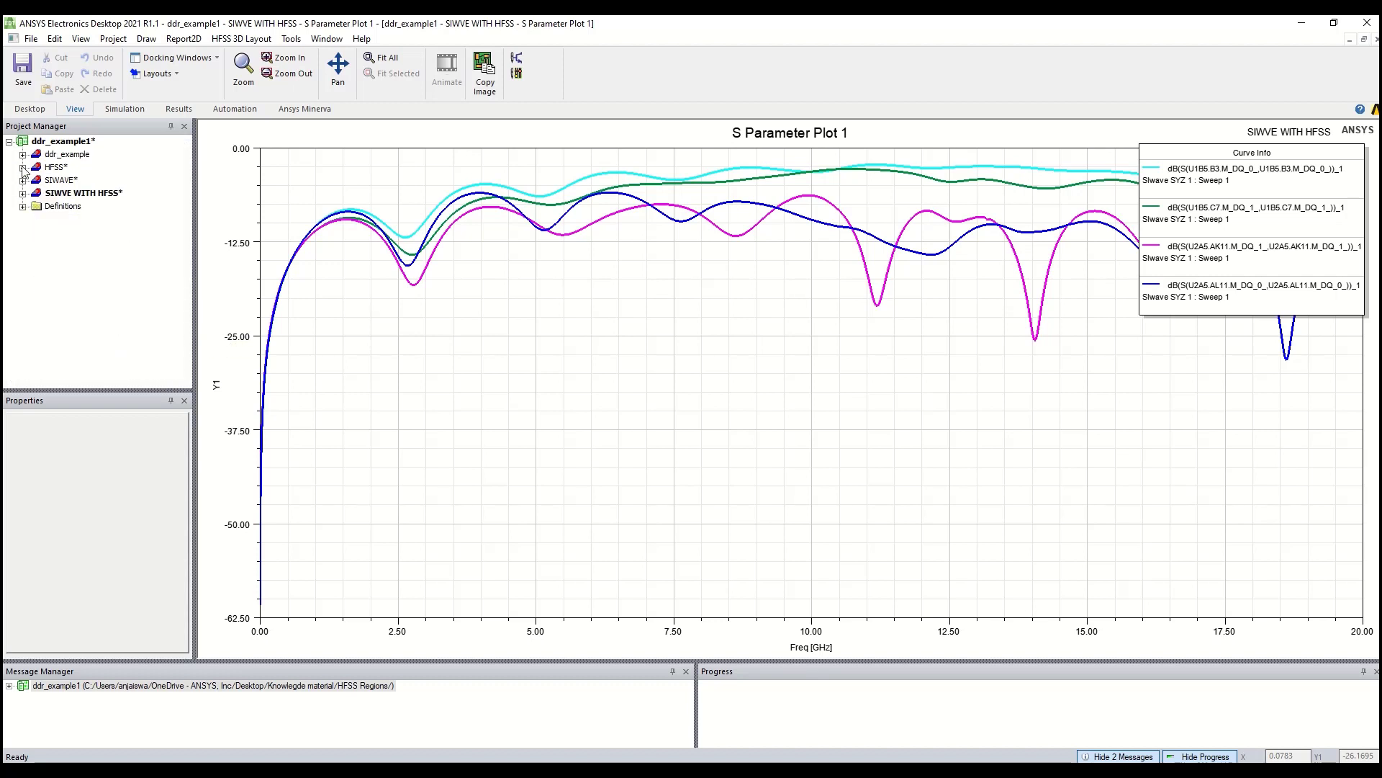
click(22, 167)
click(107, 297)
double_click(108, 299)
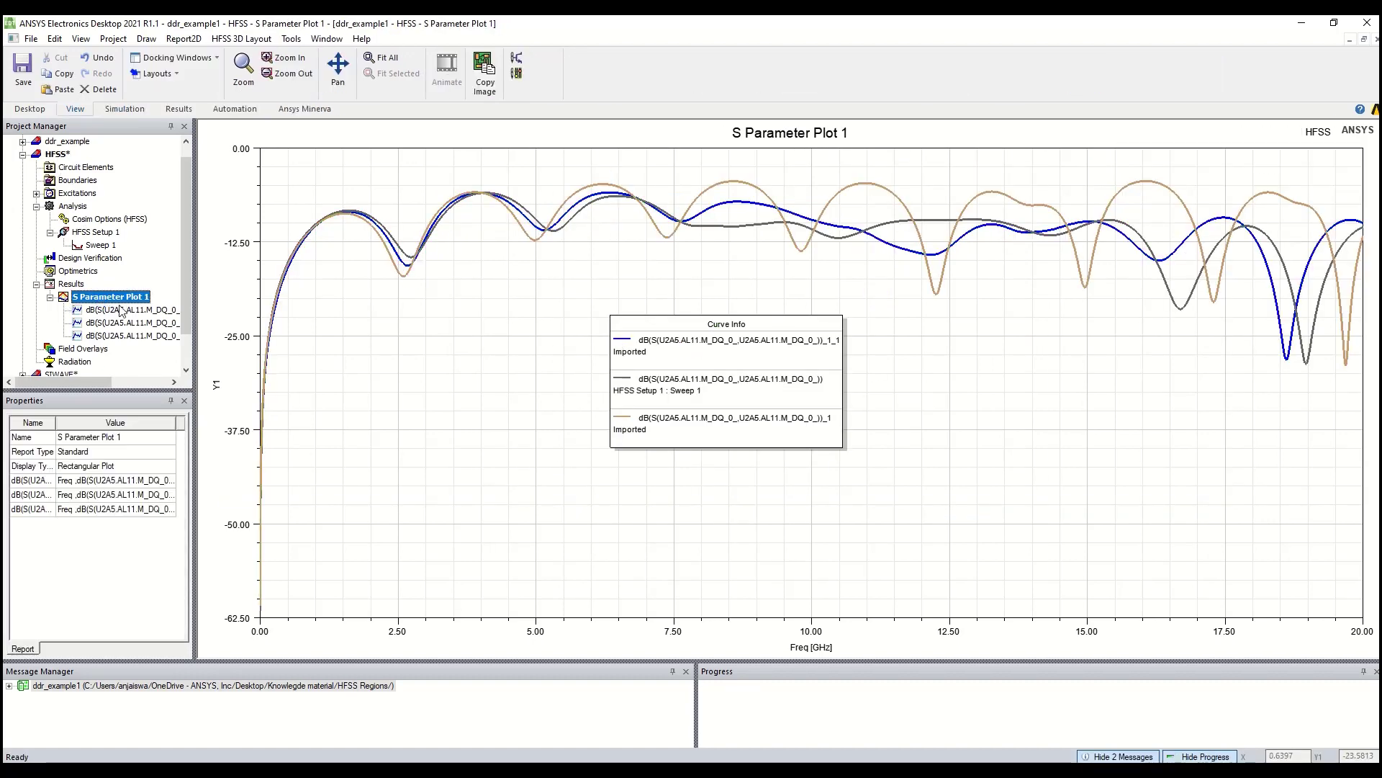
- Compare the three U2A5.AL11.M_DQ_0 curves by highlighting each one and the HFSS Setup 1 curve together with the first imported one, then clear the selection
click(684, 395)
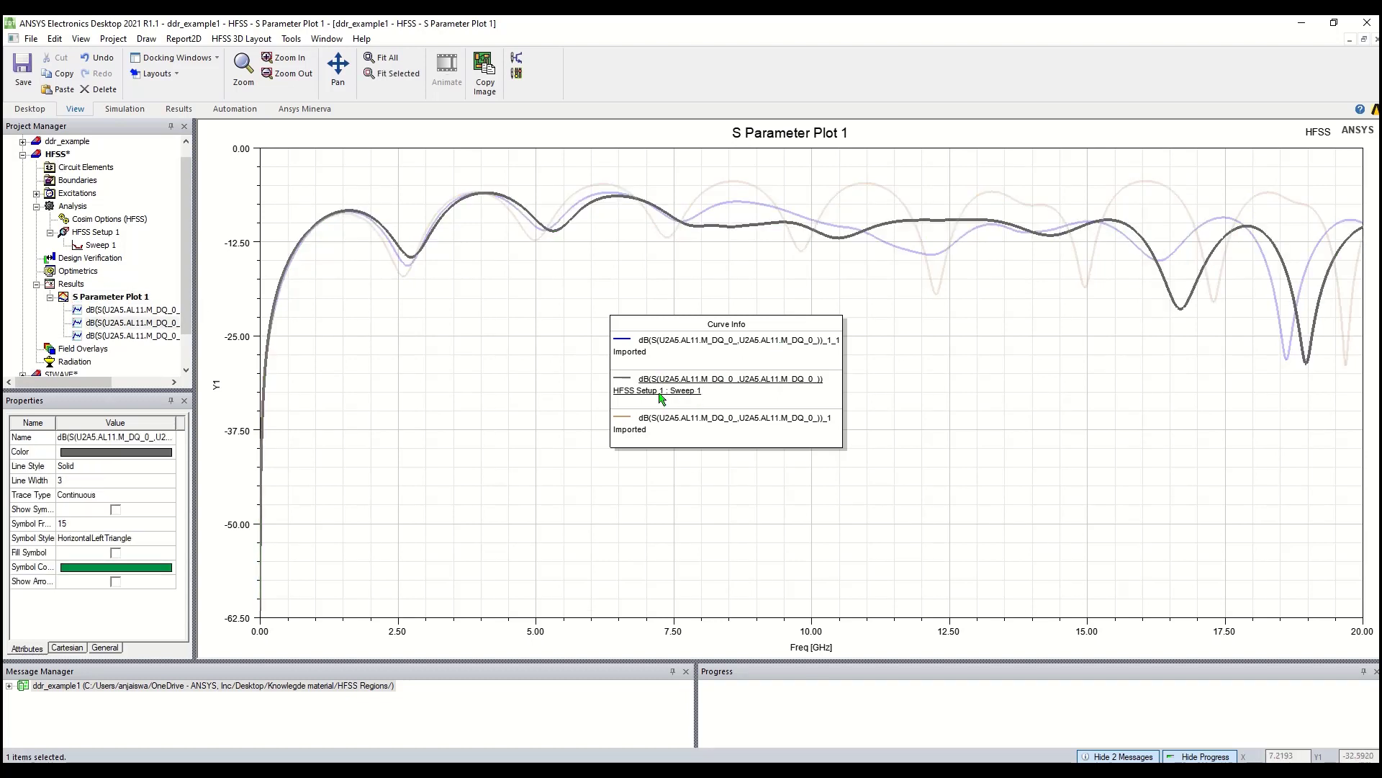
click(655, 348)
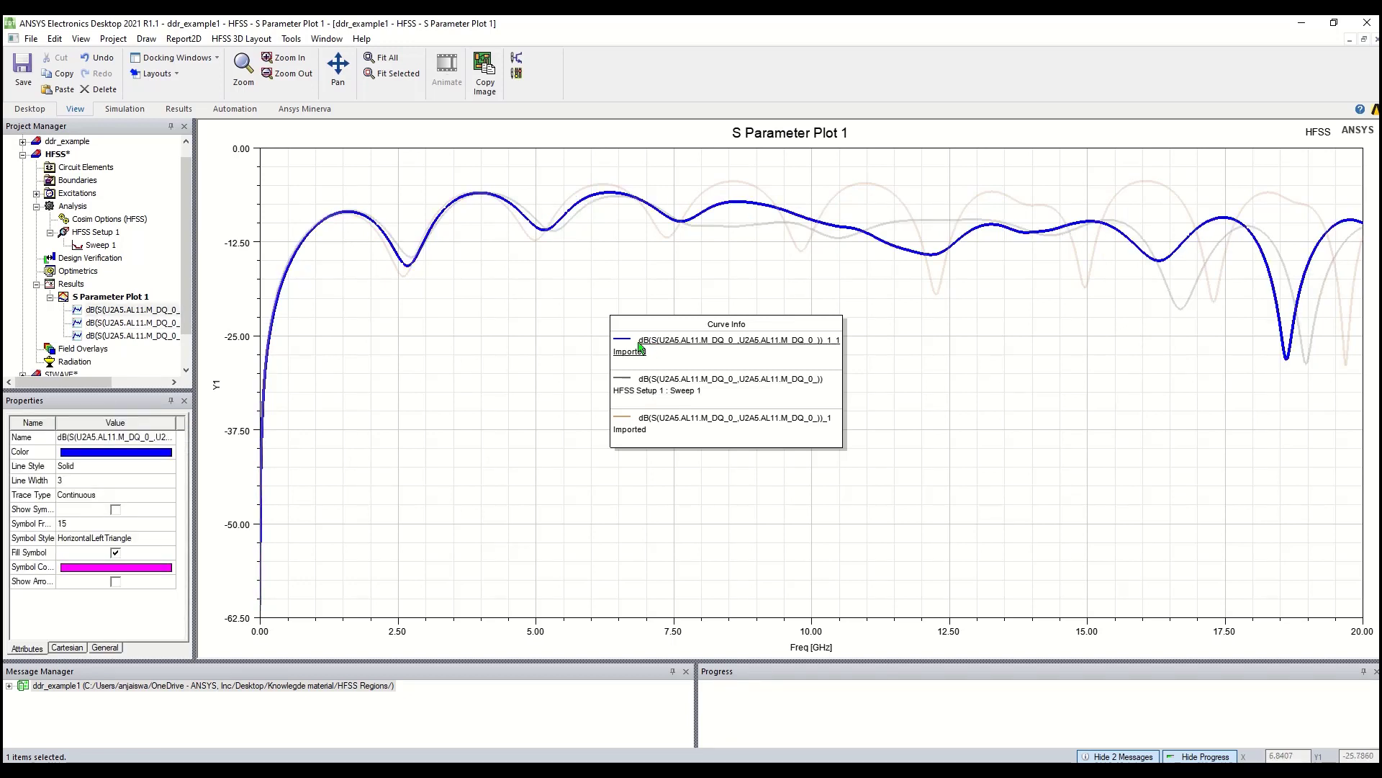
click(630, 429)
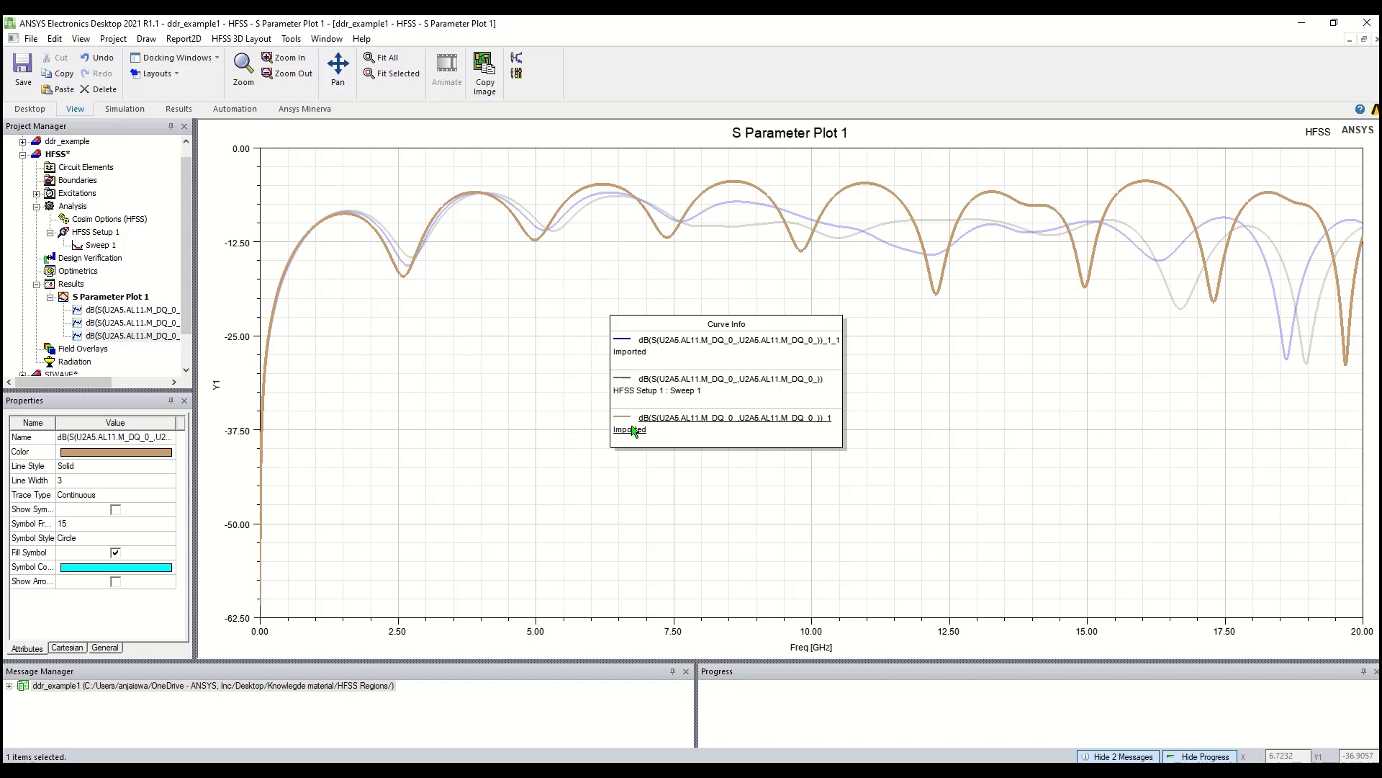
click(635, 357)
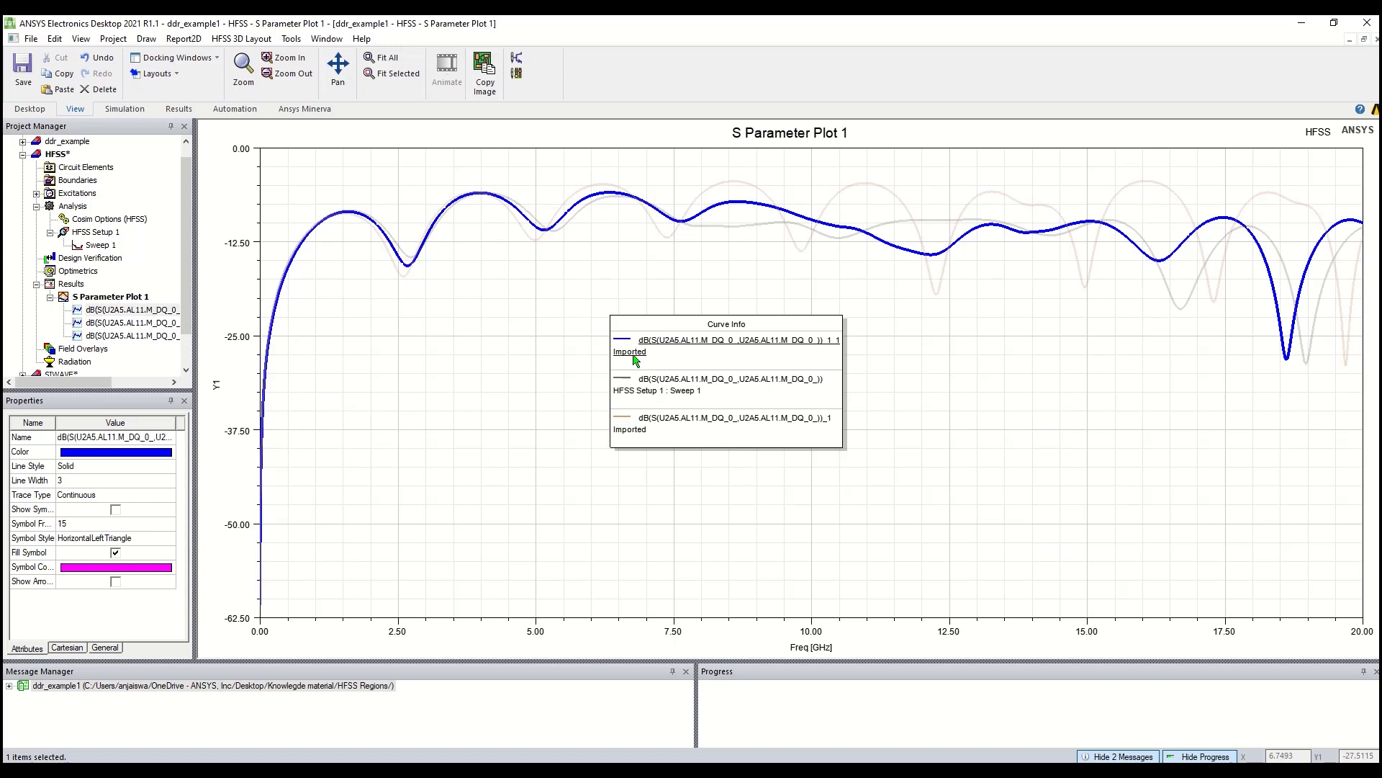
ctrl+click(645, 390)
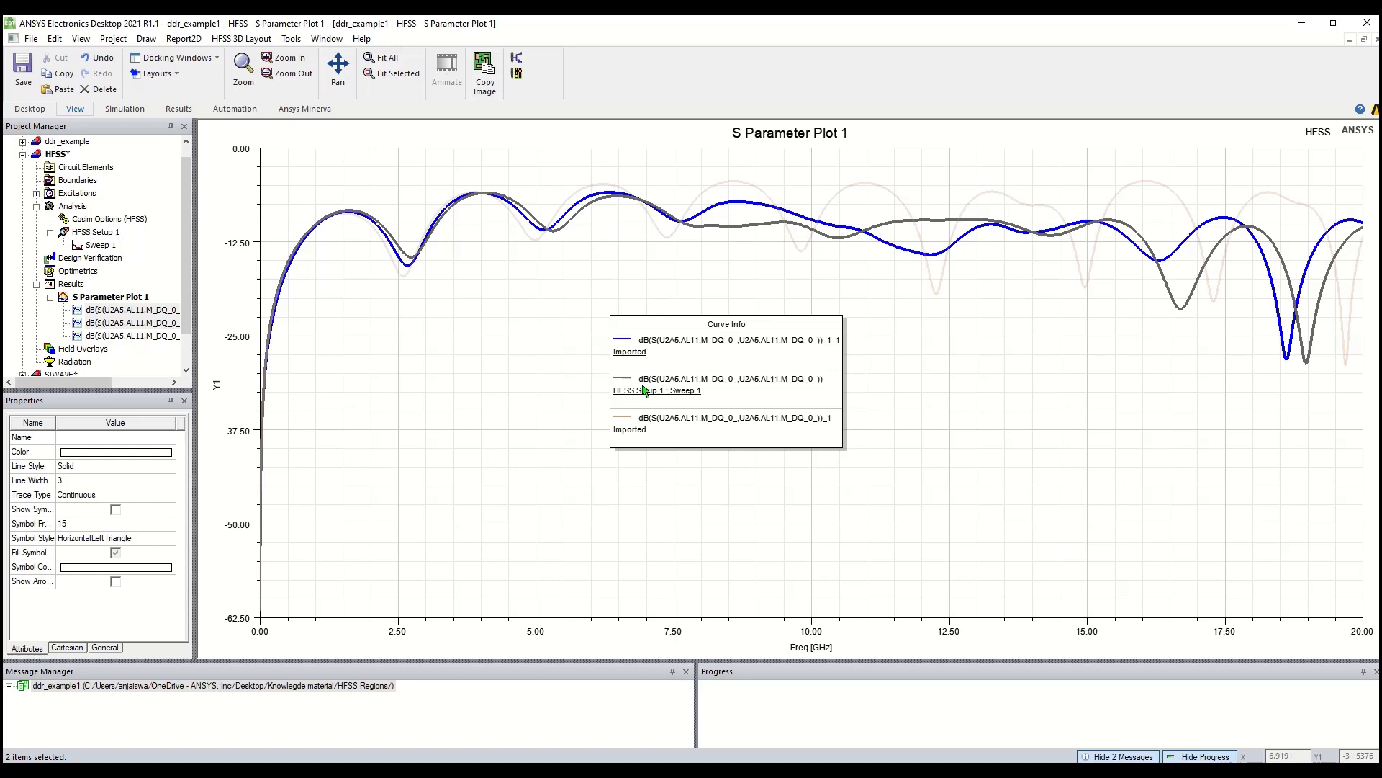
click(651, 424)
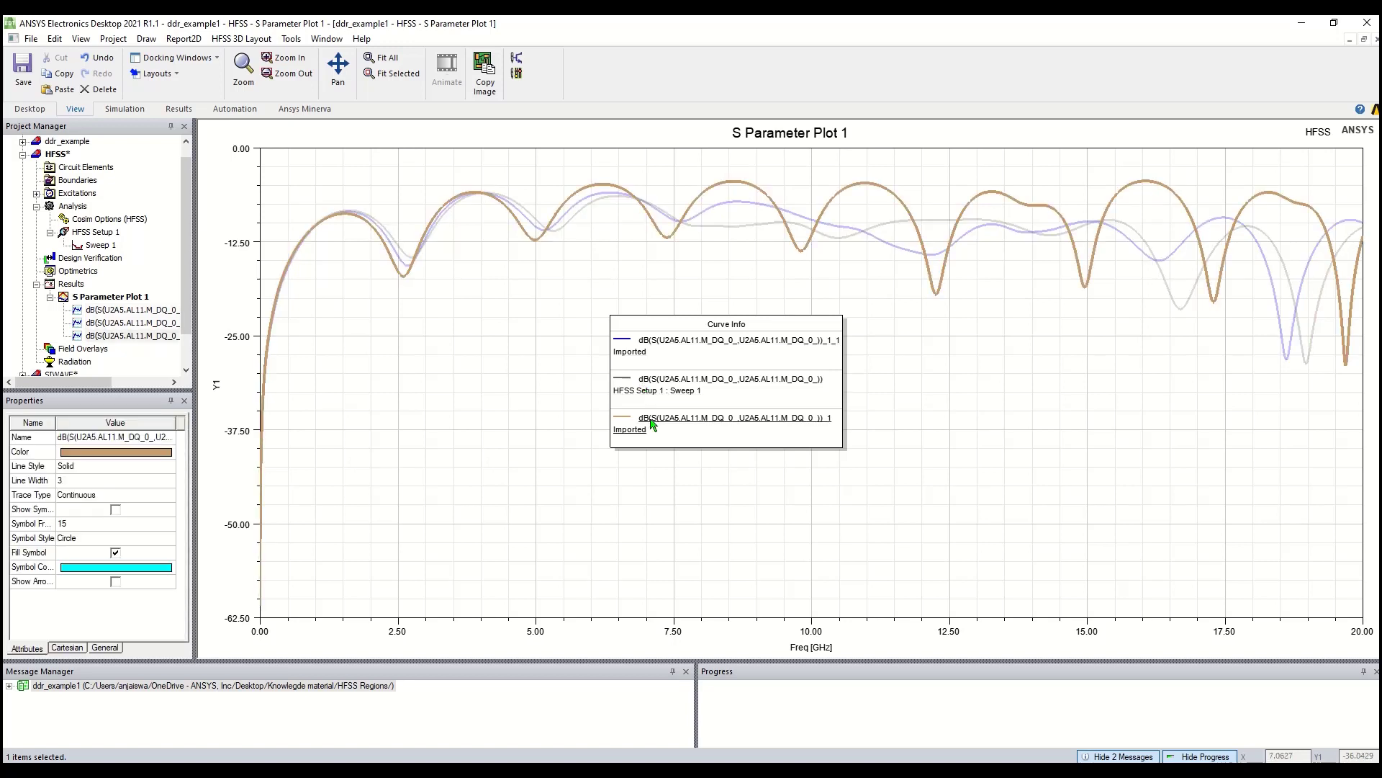
click(464, 311)
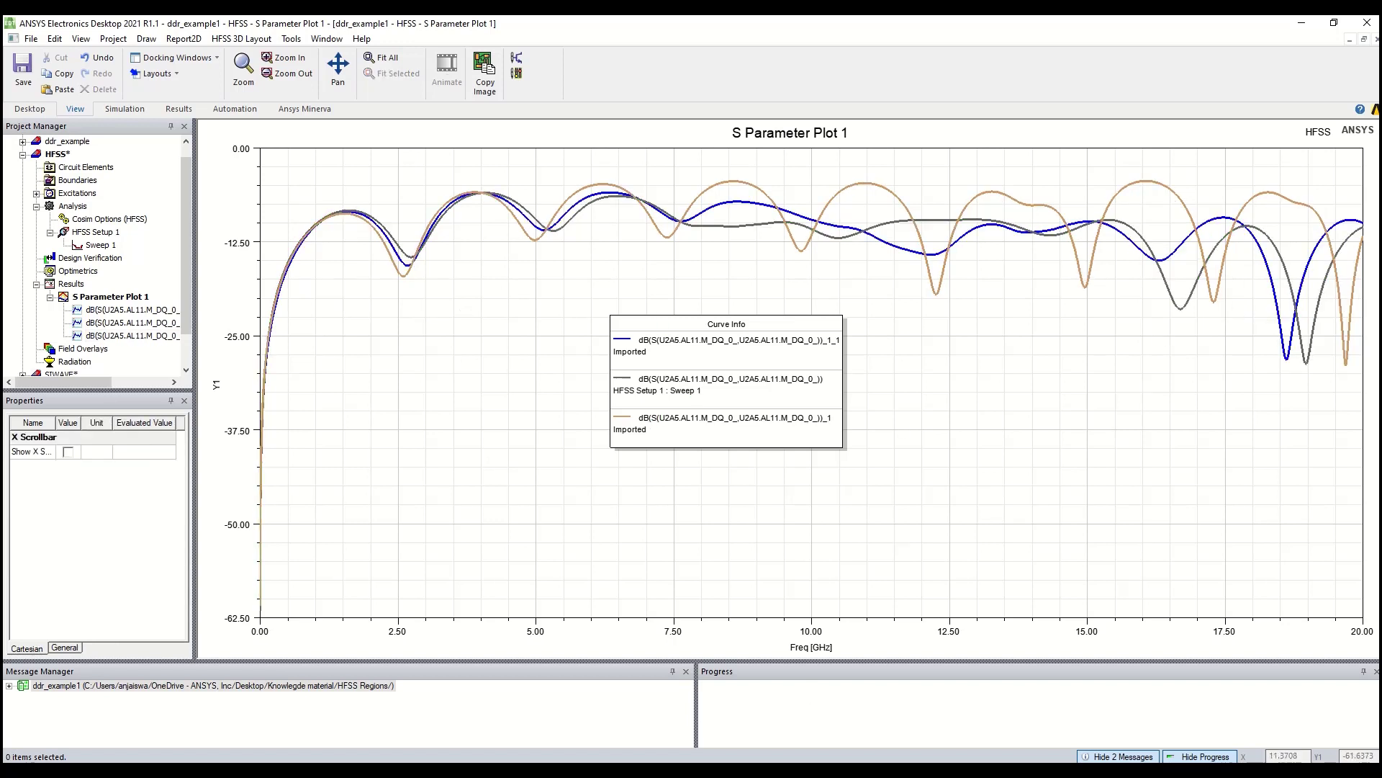
- Switch to the PowerPoint presentation and view slide 6 with the return loss comparison plot and the simulation times for the three cases
mouse_move(782, 769)
click(723, 720)
scroll(240, 468, up, 1)
scroll(240, 468, up, 6)
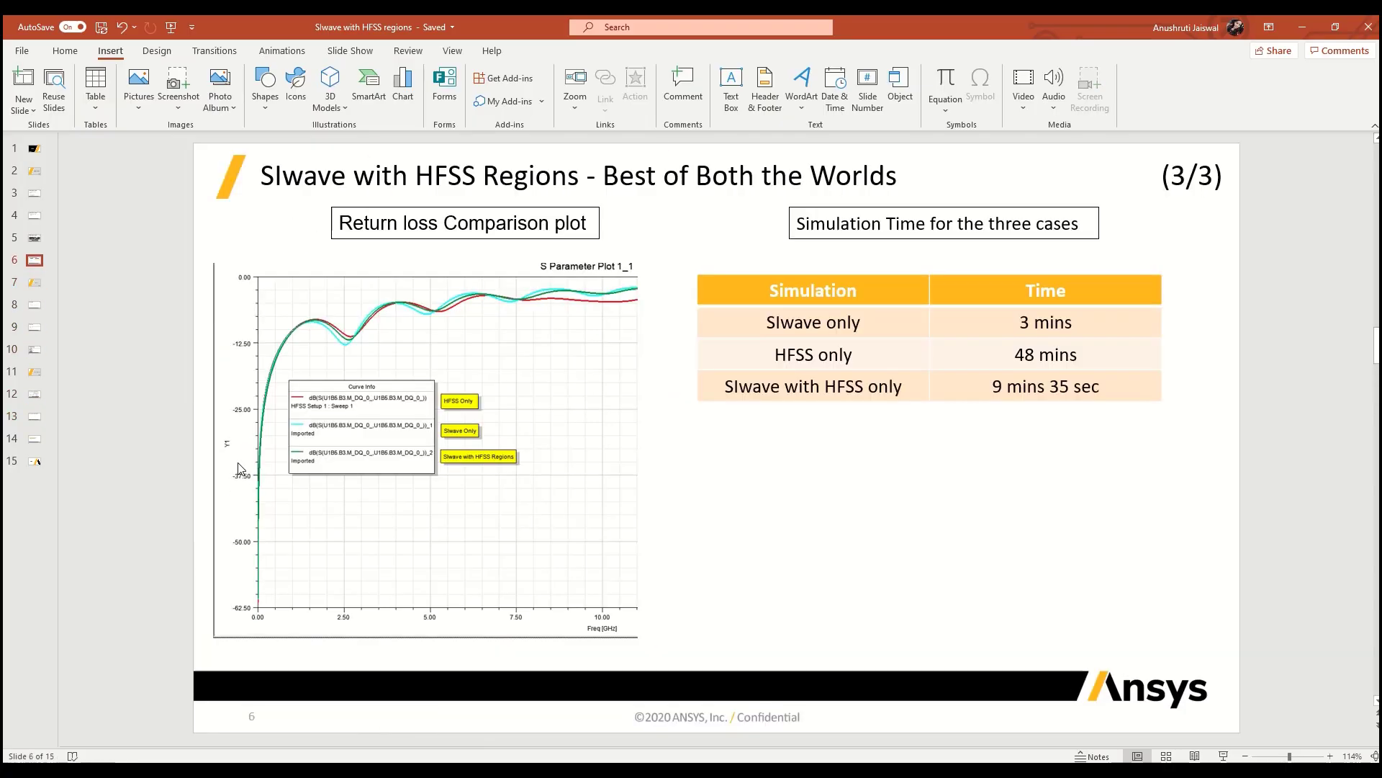